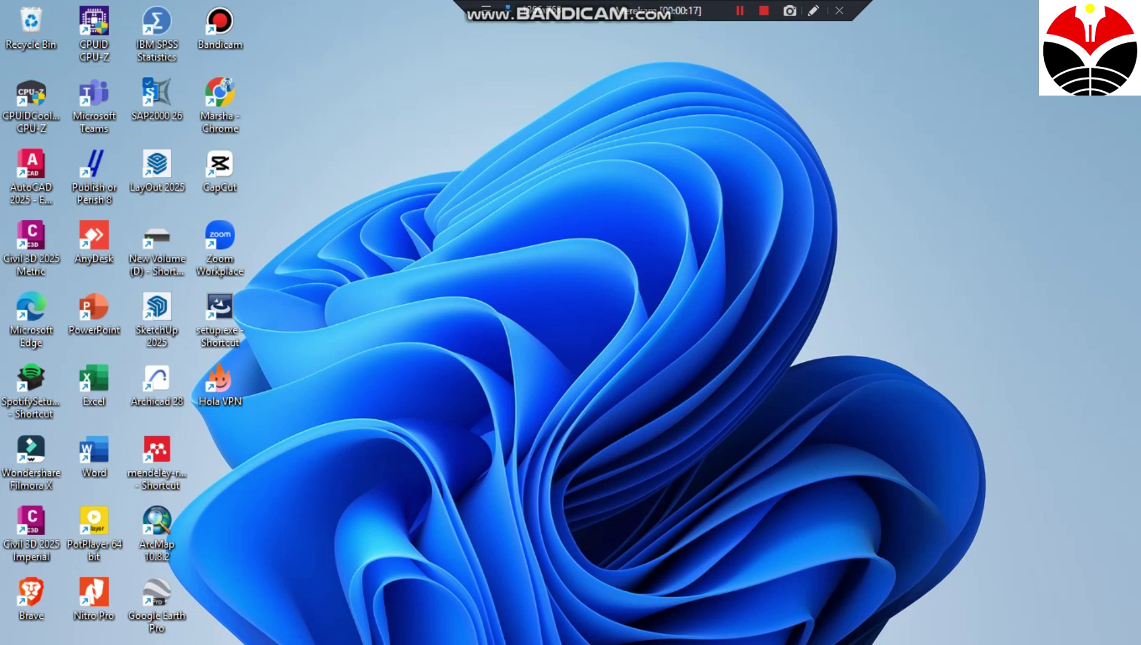
Create a new model from the Beam template with 1 span and a span length of 7 m.
{"action": "mouse_move", "coordinate": [809, 625]}
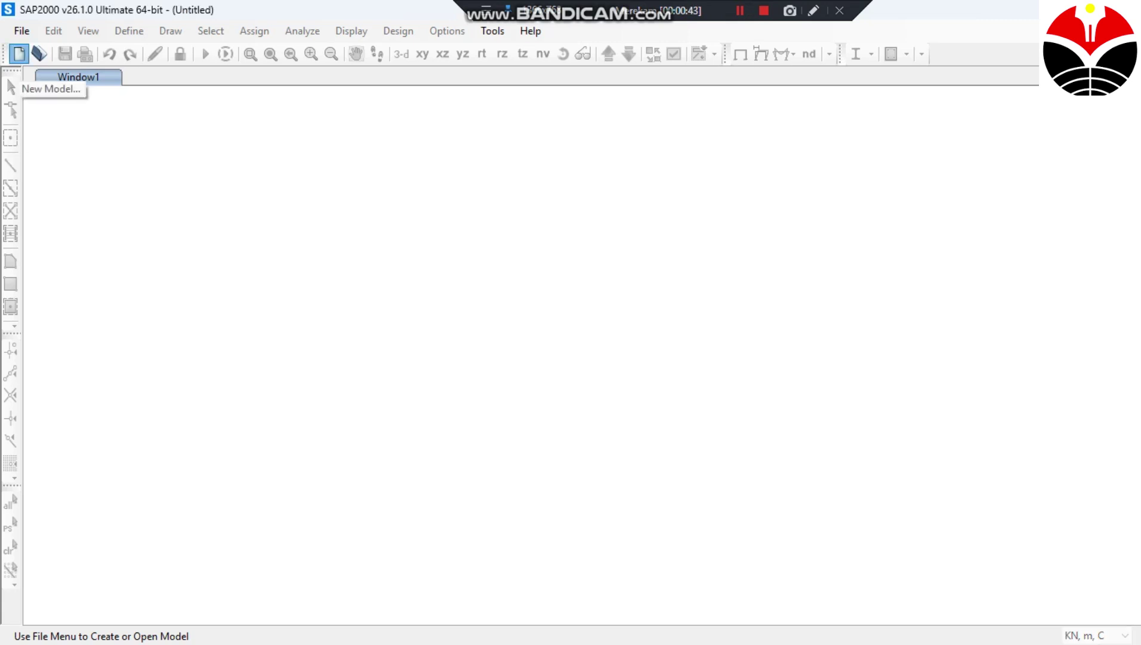
{"action": "left_click", "coordinate": [18, 54]}
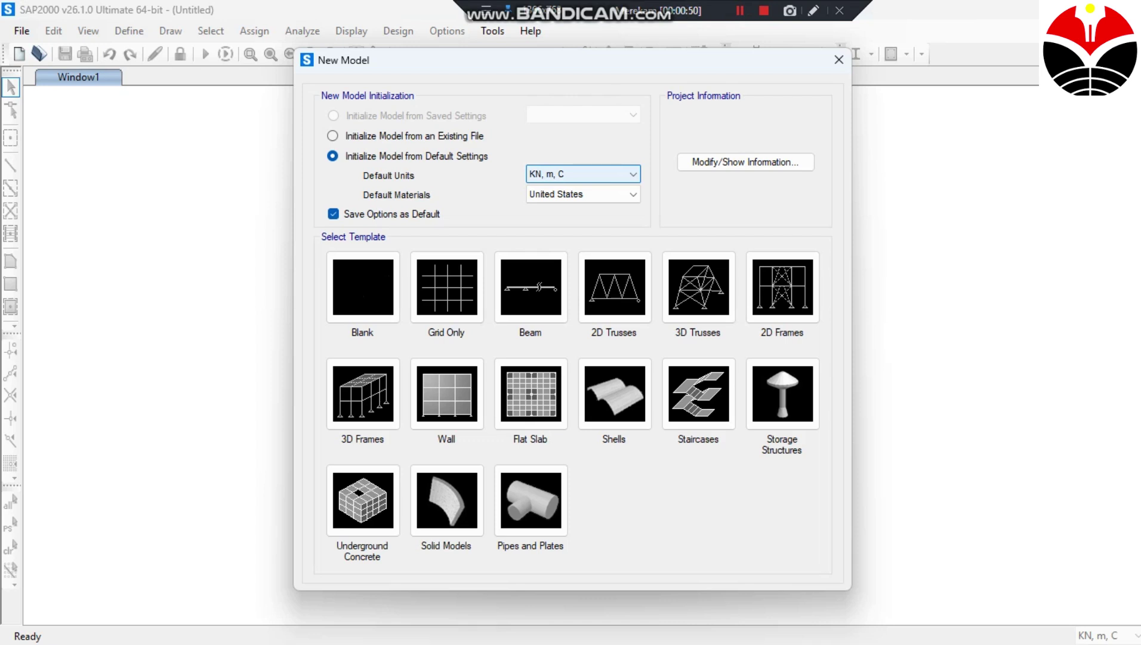
{"action": "left_click", "coordinate": [531, 286]}
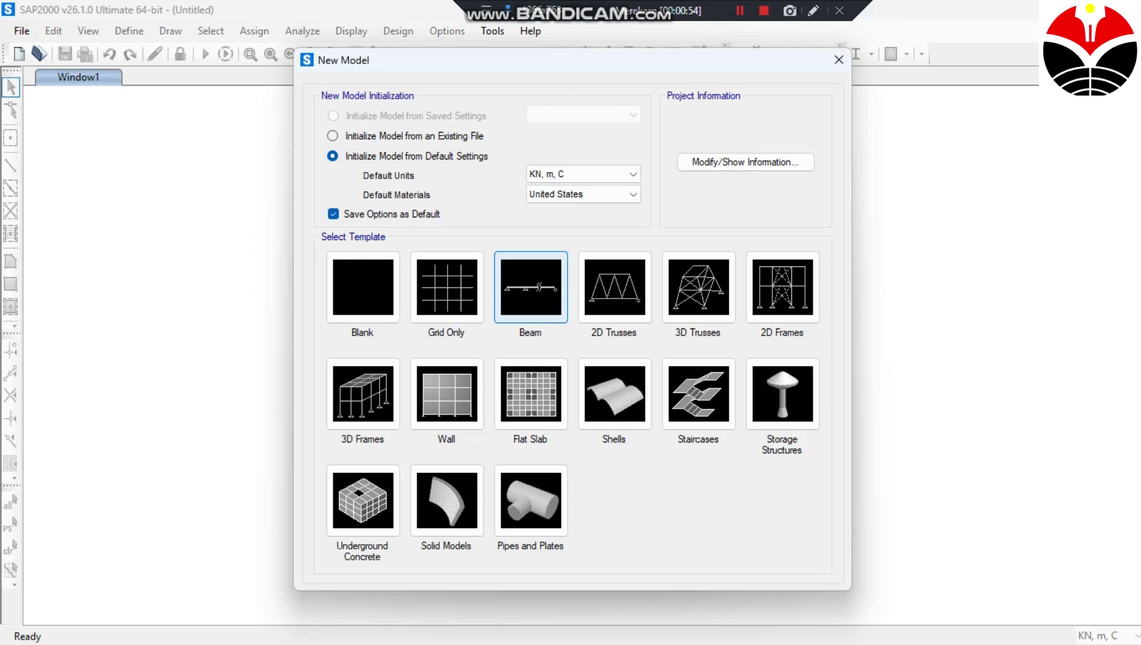
{"action": "left_click", "coordinate": [531, 286]}
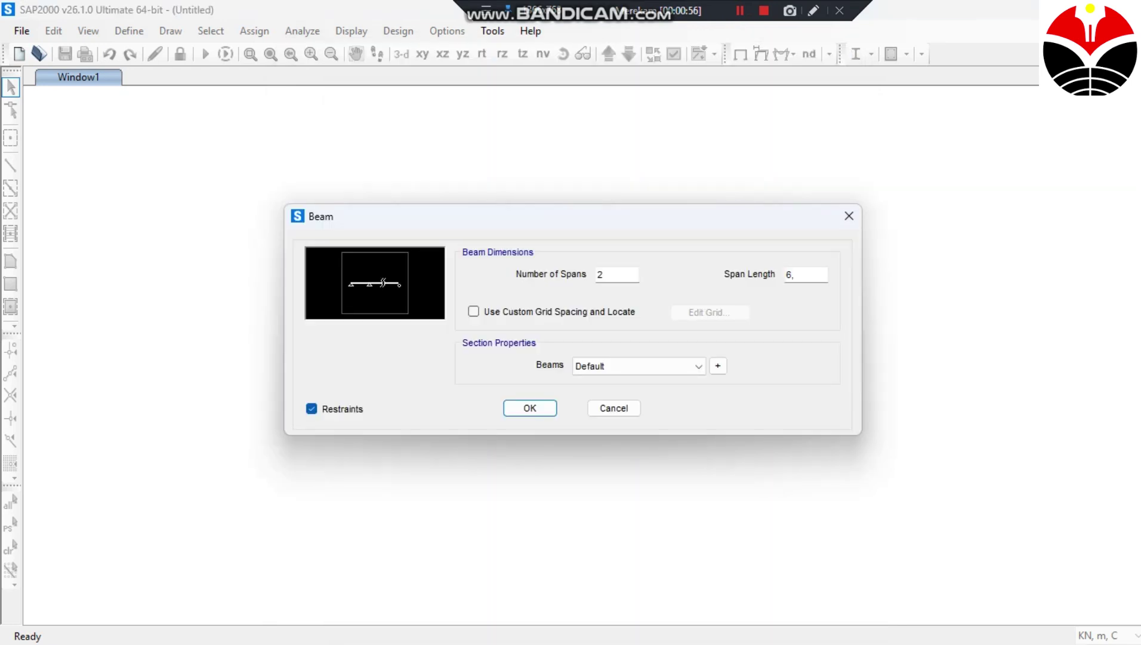
{"action": "double_click", "coordinate": [601, 275]}
{"action": "type", "text": "1"}
{"action": "left_click", "coordinate": [795, 275]}
{"action": "double_click", "coordinate": [791, 275]}
{"action": "type", "text": "7"}
{"action": "left_click", "coordinate": [530, 407]}
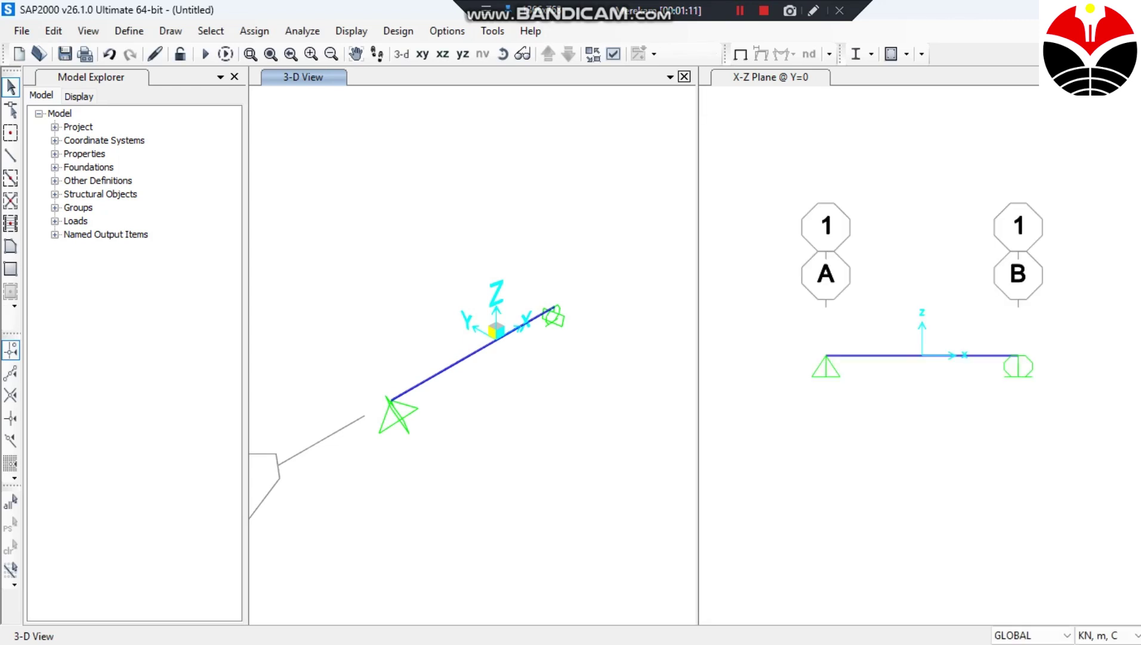
Close the 3-D view, keeping only the X-Z plane view of the beam.
{"action": "left_click", "coordinate": [684, 76]}
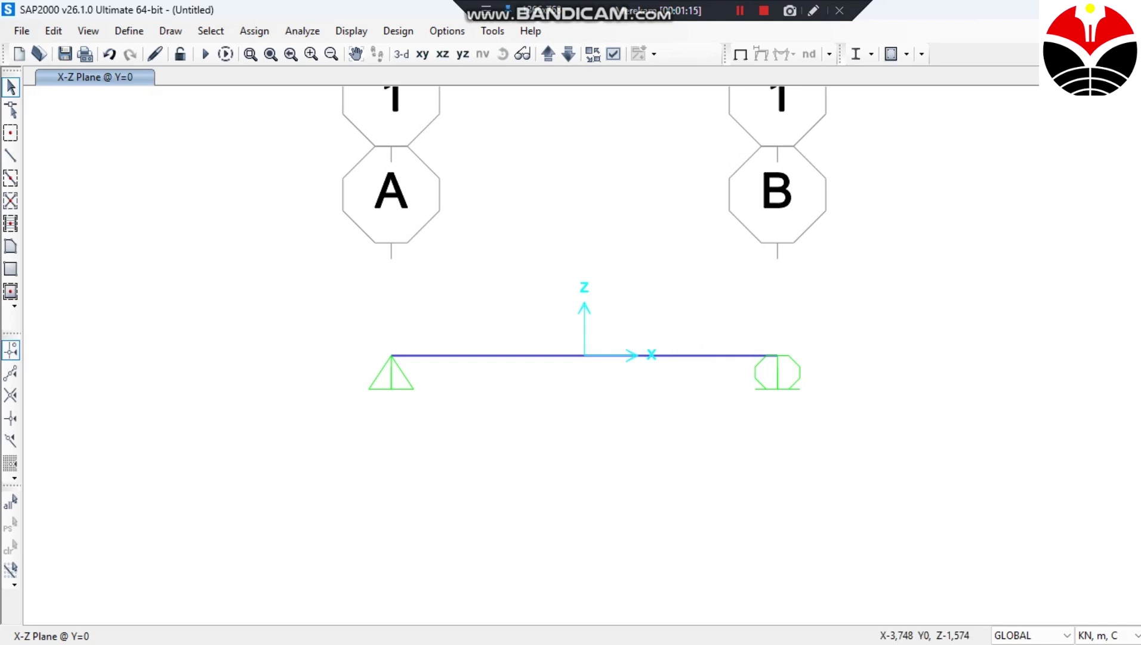
{"action": "scroll", "coordinate": [364, 449], "scroll_direction": "down", "scroll_amount": 4}
{"action": "scroll", "coordinate": [364, 449], "scroll_direction": "up", "scroll_amount": 2}
{"action": "scroll", "coordinate": [362, 450], "scroll_direction": "up", "scroll_amount": 3}
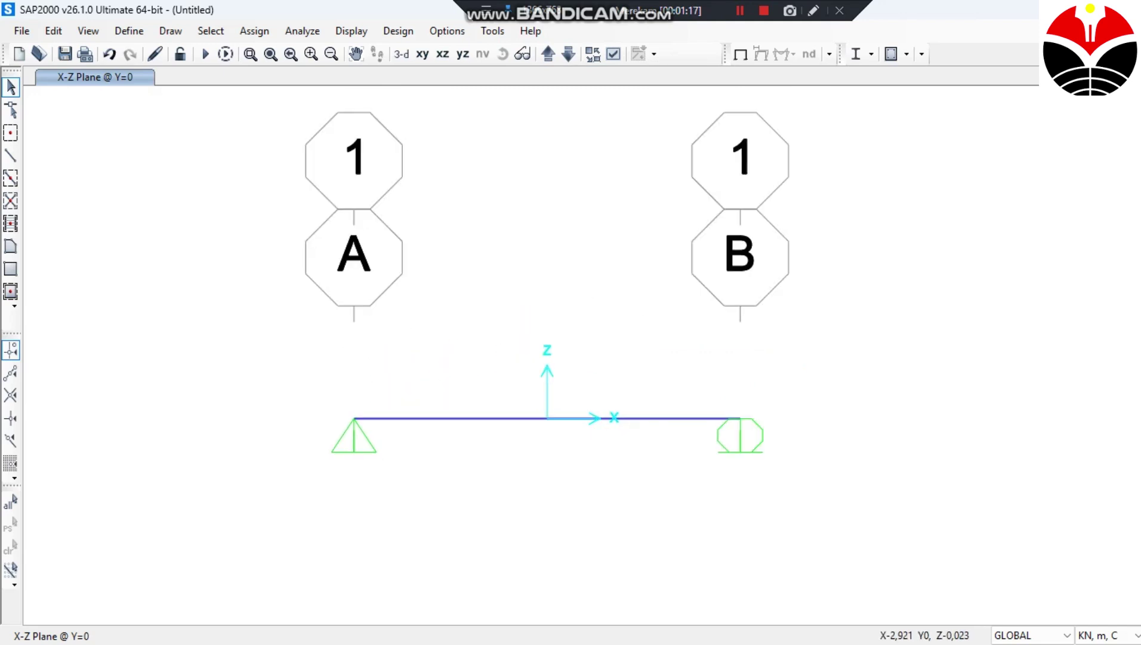
{"action": "scroll", "coordinate": [454, 545], "scroll_direction": "down", "scroll_amount": 3}
{"action": "scroll", "coordinate": [483, 466], "scroll_direction": "up", "scroll_amount": 2}
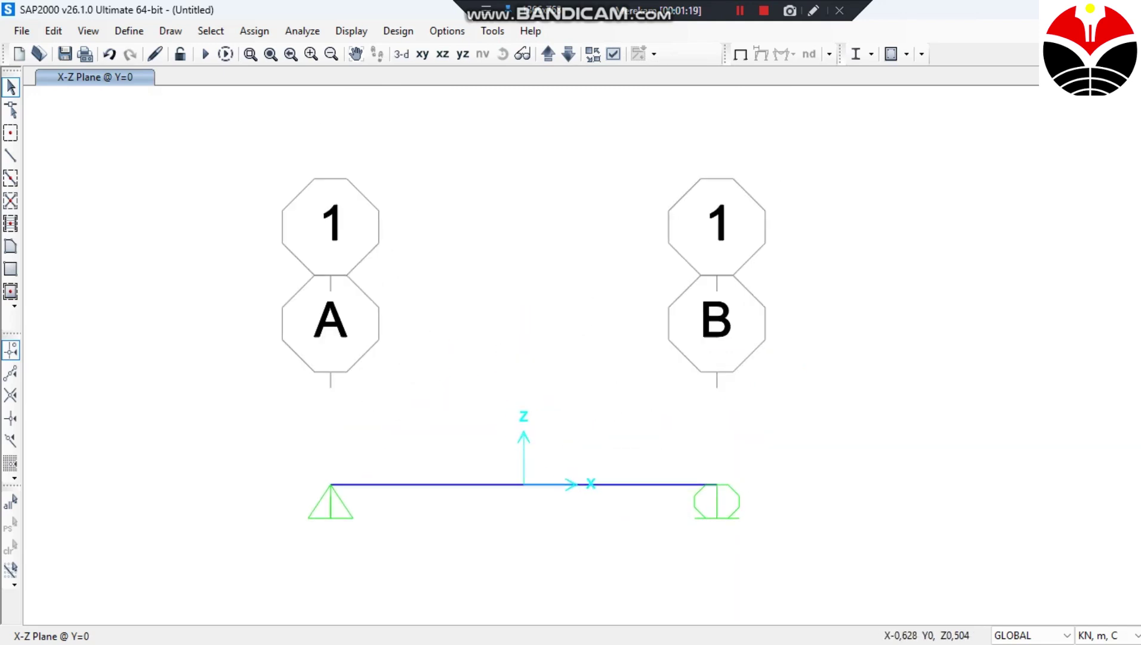
{"action": "scroll", "coordinate": [387, 513], "scroll_direction": "up", "scroll_amount": 2}
{"action": "scroll", "coordinate": [387, 514], "scroll_direction": "down", "scroll_amount": 2}
Open the properties of the 4000Psi concrete material and set its display color to orange.
{"action": "key", "text": "alt+d"}
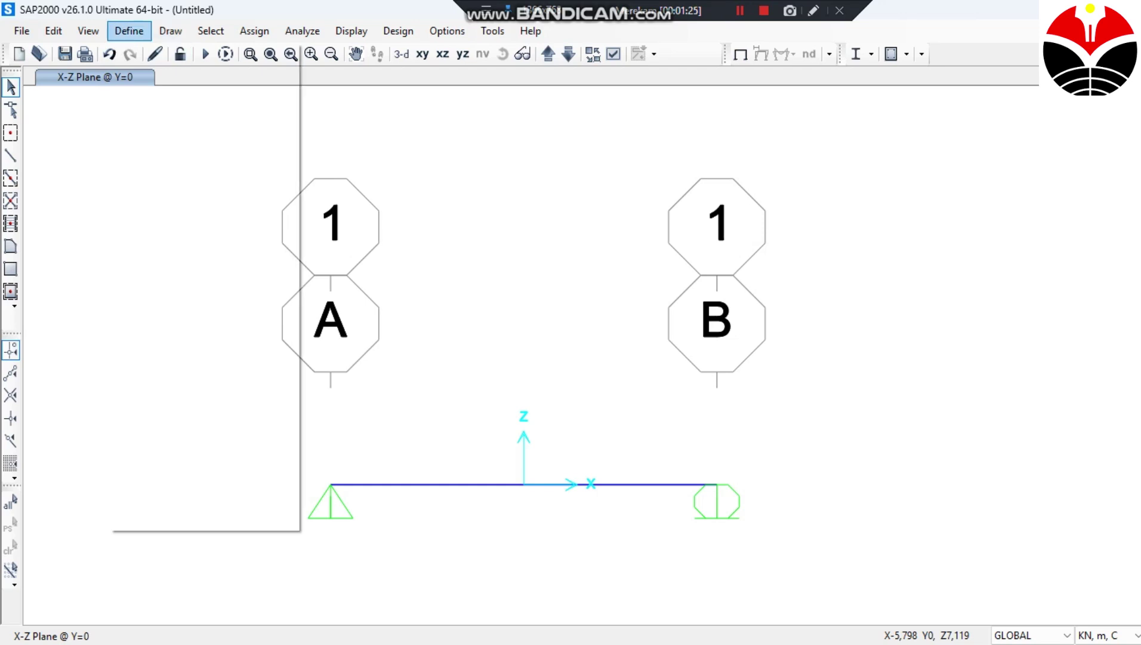
{"action": "key", "text": "Down"}
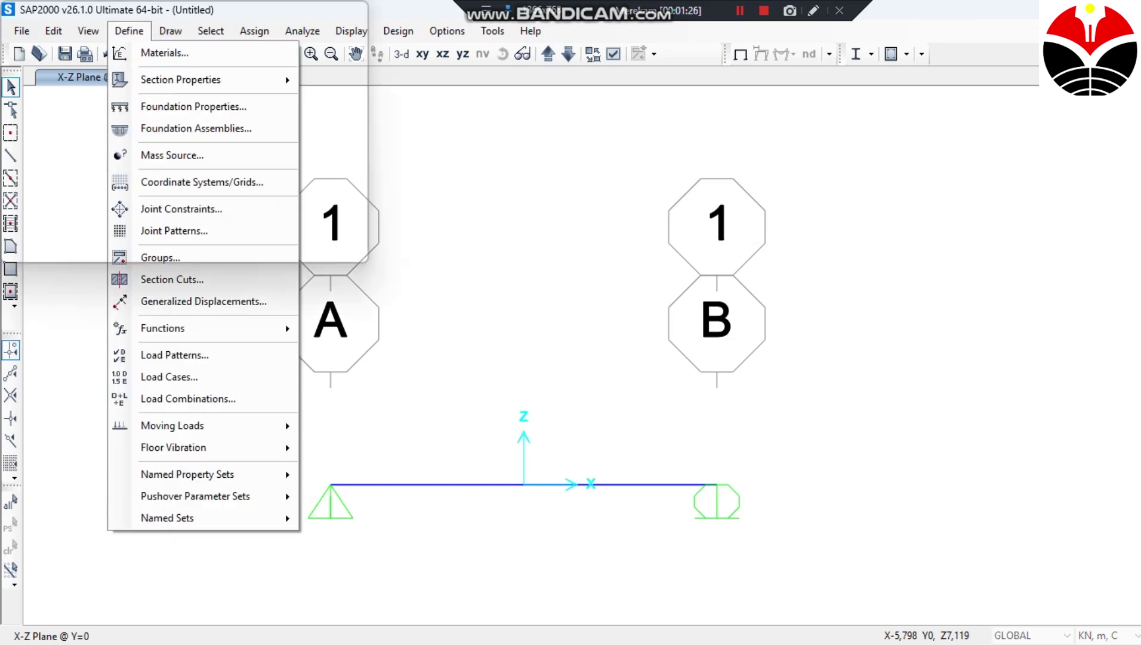
{"action": "key", "text": "Return"}
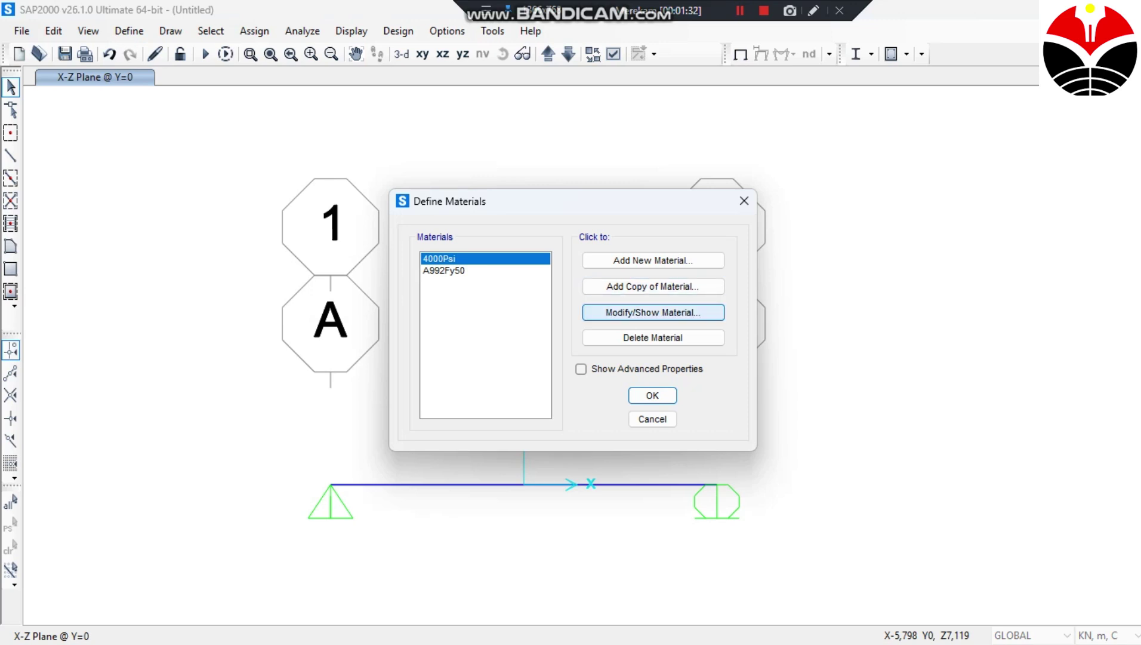
{"action": "left_click", "coordinate": [653, 313]}
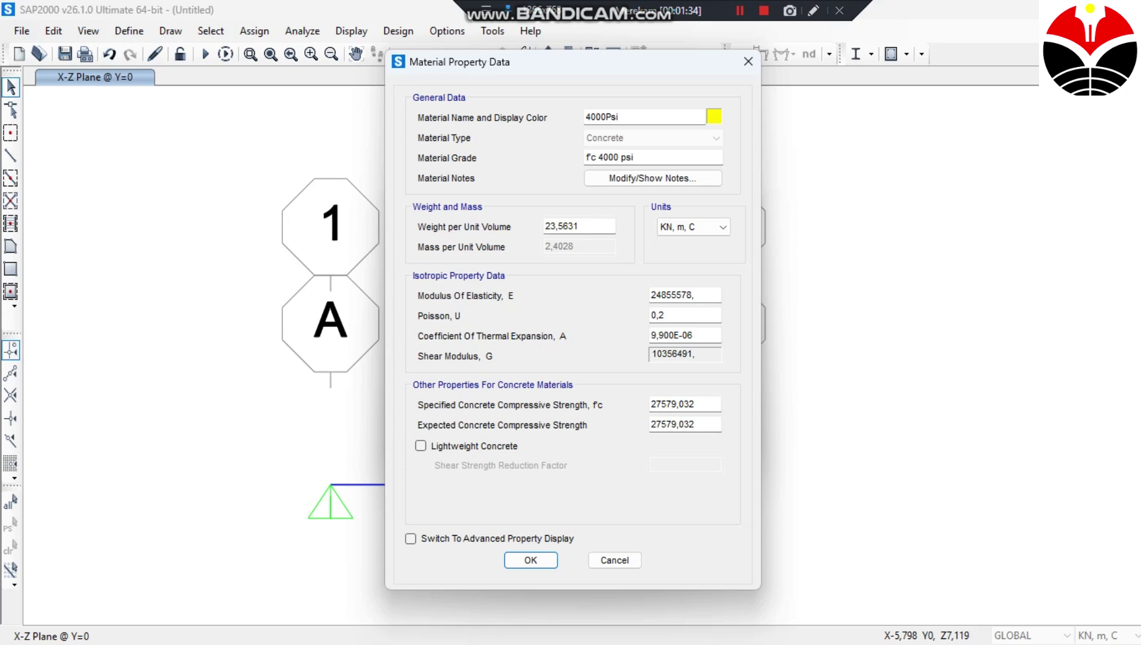
{"action": "left_click", "coordinate": [714, 116]}
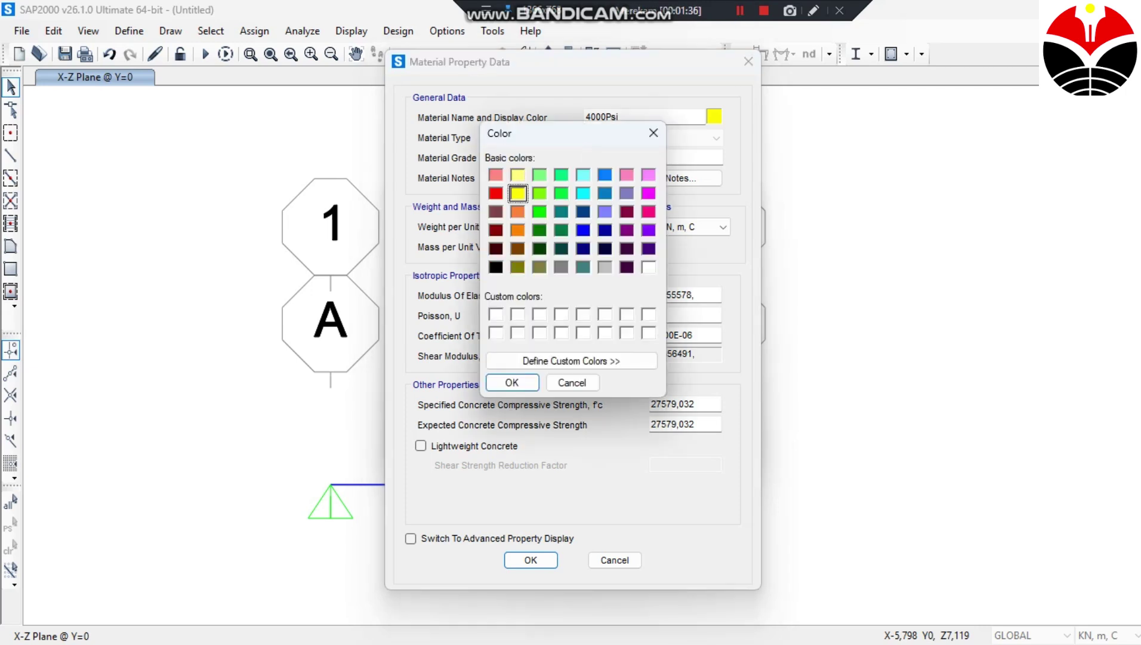
{"action": "left_click", "coordinate": [517, 229]}
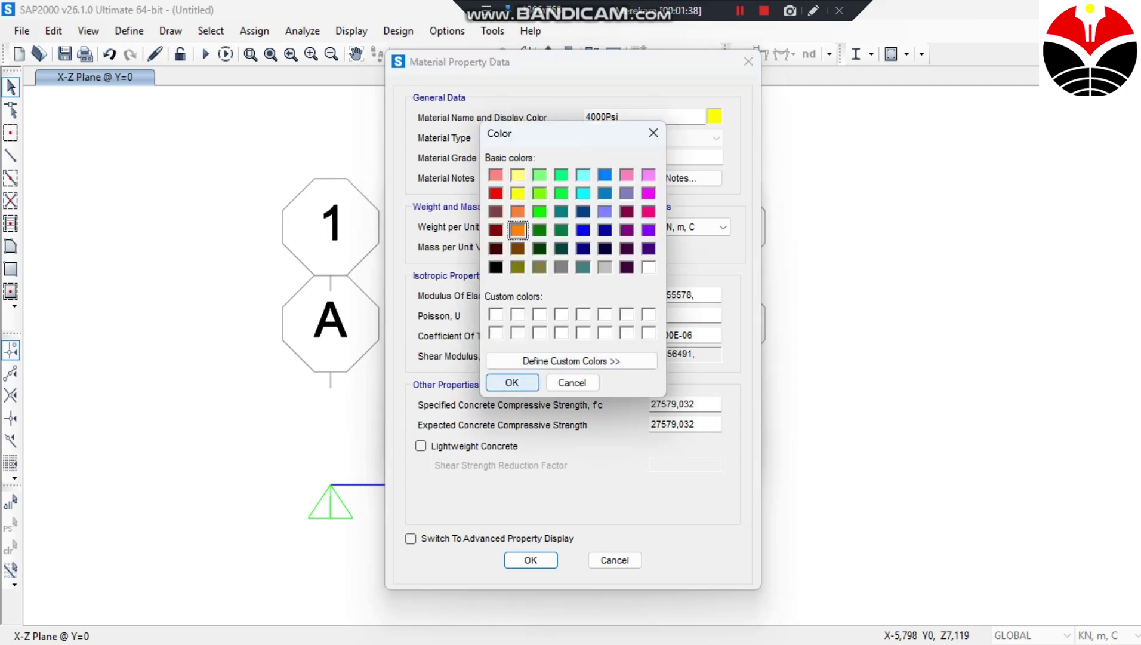
{"action": "left_click", "coordinate": [512, 382]}
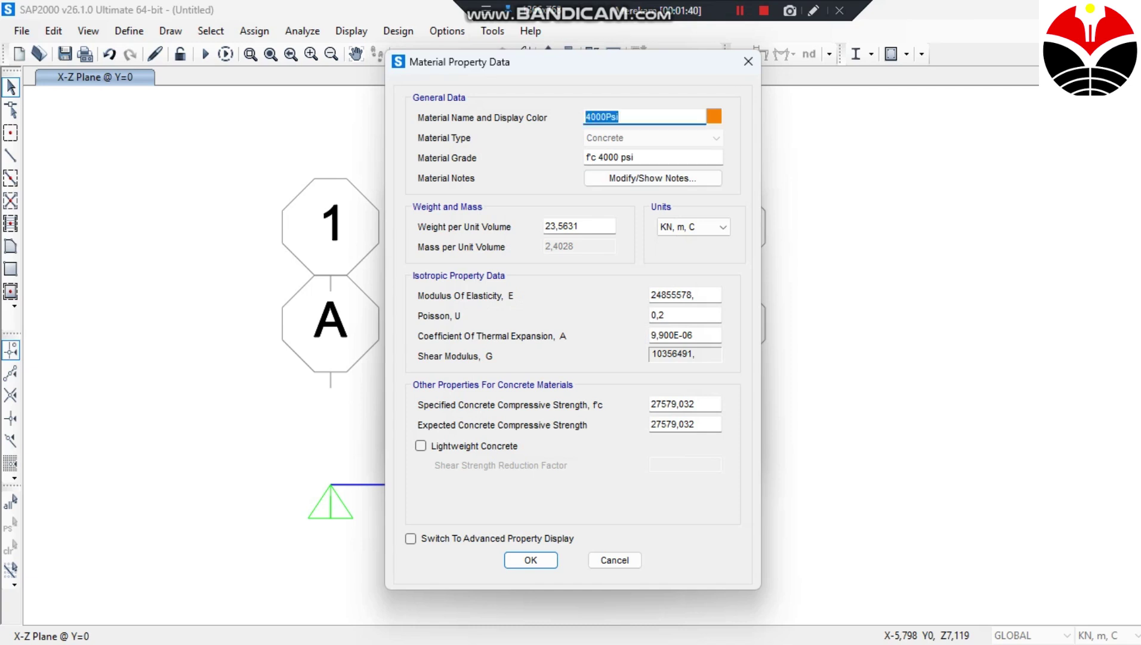
{"action": "type", "text": "beton"}
{"action": "key", "text": "BackSpace"}
{"action": "key", "text": "BackSpace"}
{"action": "key", "text": "BackSpace"}
{"action": "key", "text": "BackSpace"}
{"action": "key", "text": "BackSpace"}
{"action": "key", "text": "Tab"}
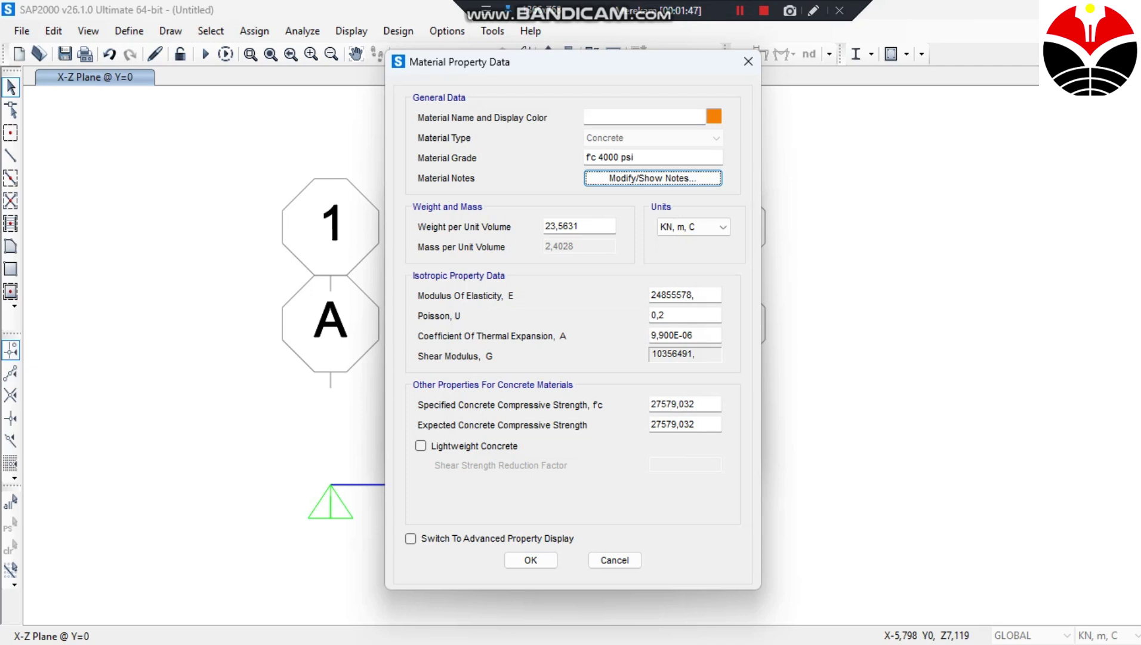
{"action": "left_click", "coordinate": [645, 118]}
{"action": "type", "text": "b"}
{"action": "key", "text": "BackSpace"}
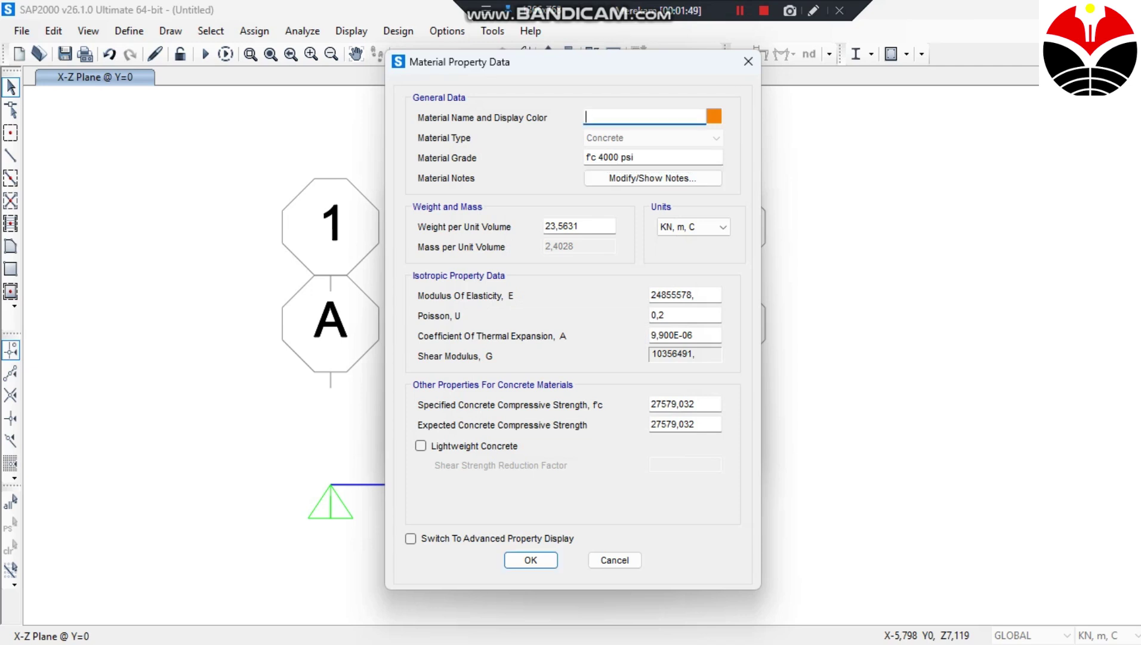
Name the concrete material BETON, set its weight per unit volume to 0, and accept the material definitions.
{"action": "type", "text": "BETON"}
{"action": "left_click_drag", "start_coordinate": [582, 226], "coordinate": [544, 226]}
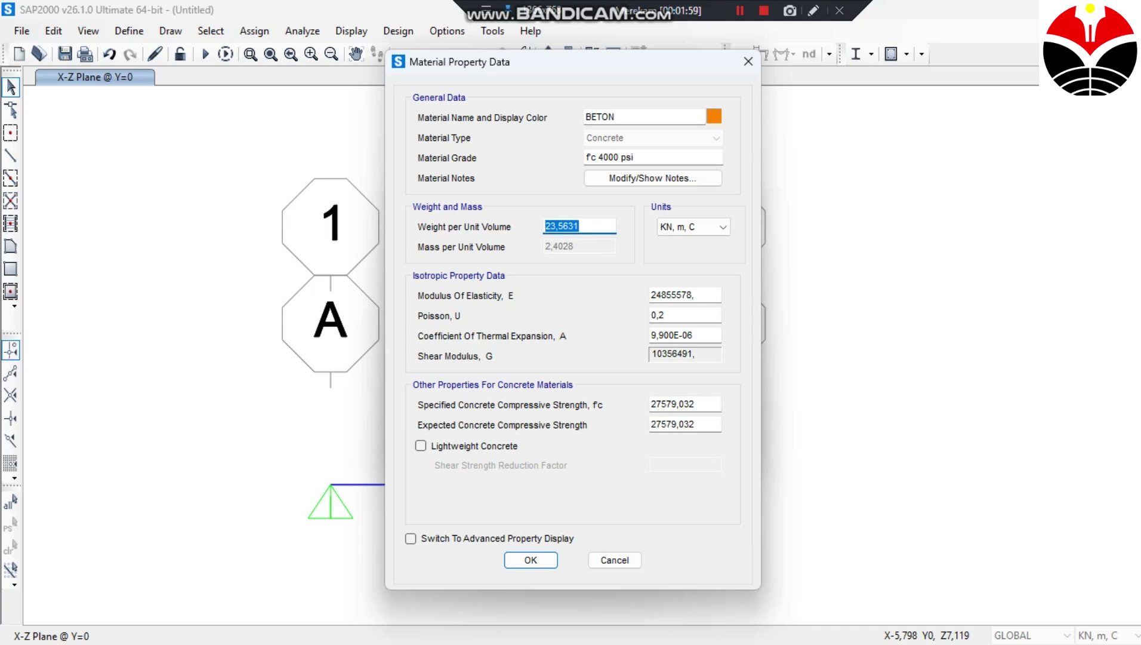
{"action": "type", "text": "0"}
{"action": "left_click", "coordinate": [531, 560]}
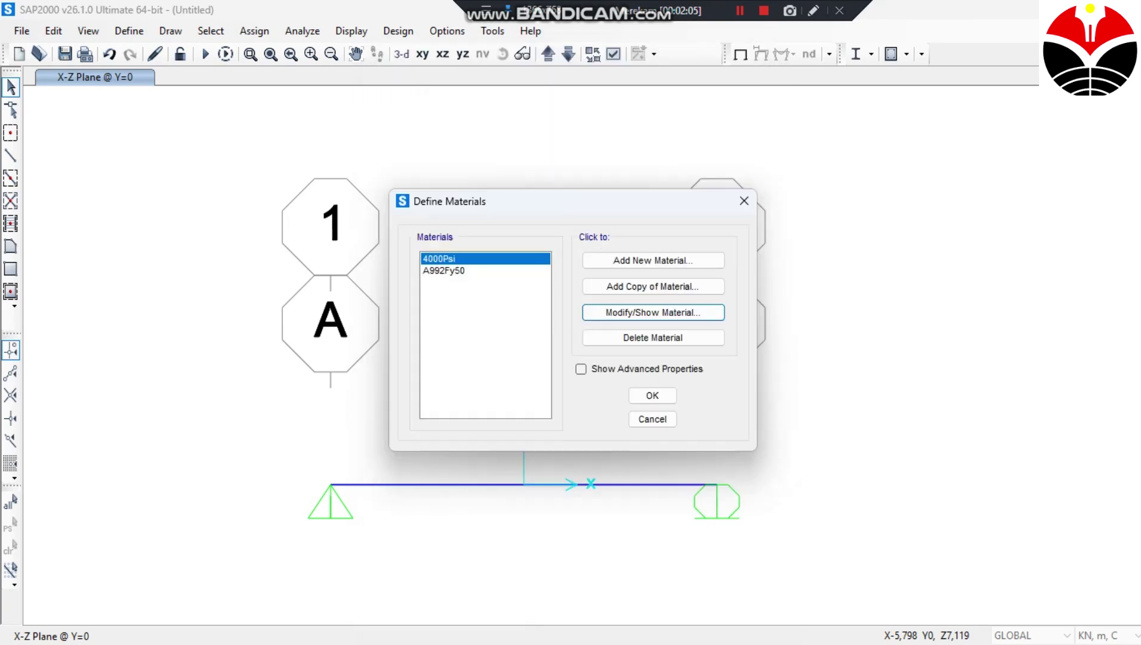
{"action": "left_click", "coordinate": [653, 395]}
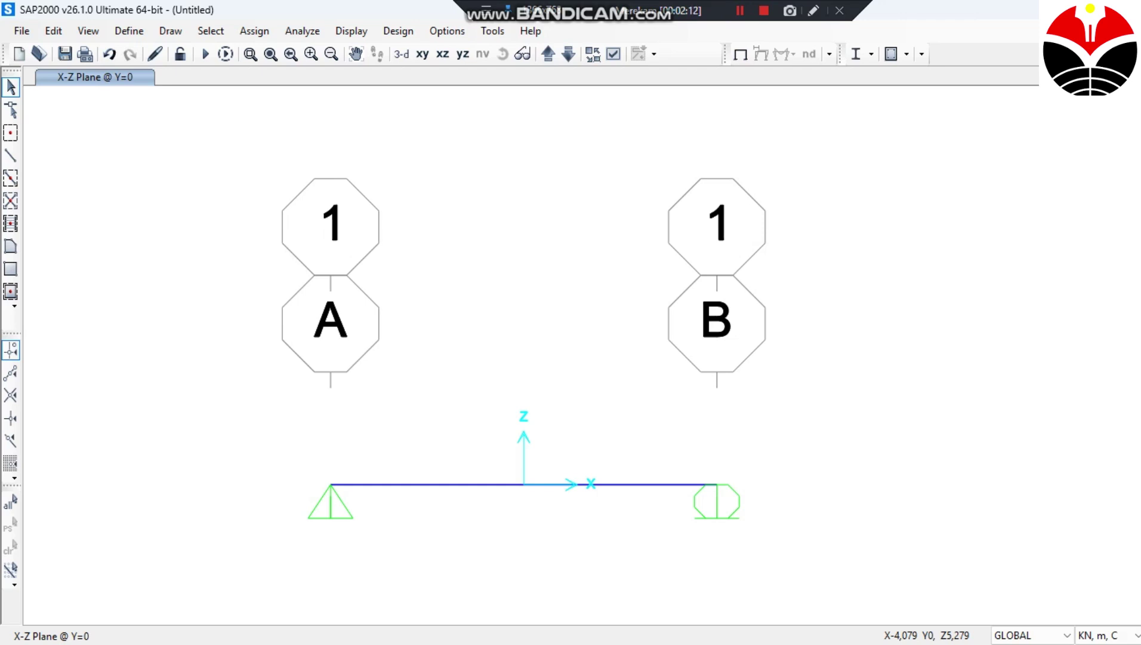
Add a new rectangular concrete frame section and name it BALOK 20x50.
{"action": "left_click", "coordinate": [129, 30]}
{"action": "mouse_move", "coordinate": [179, 79]}
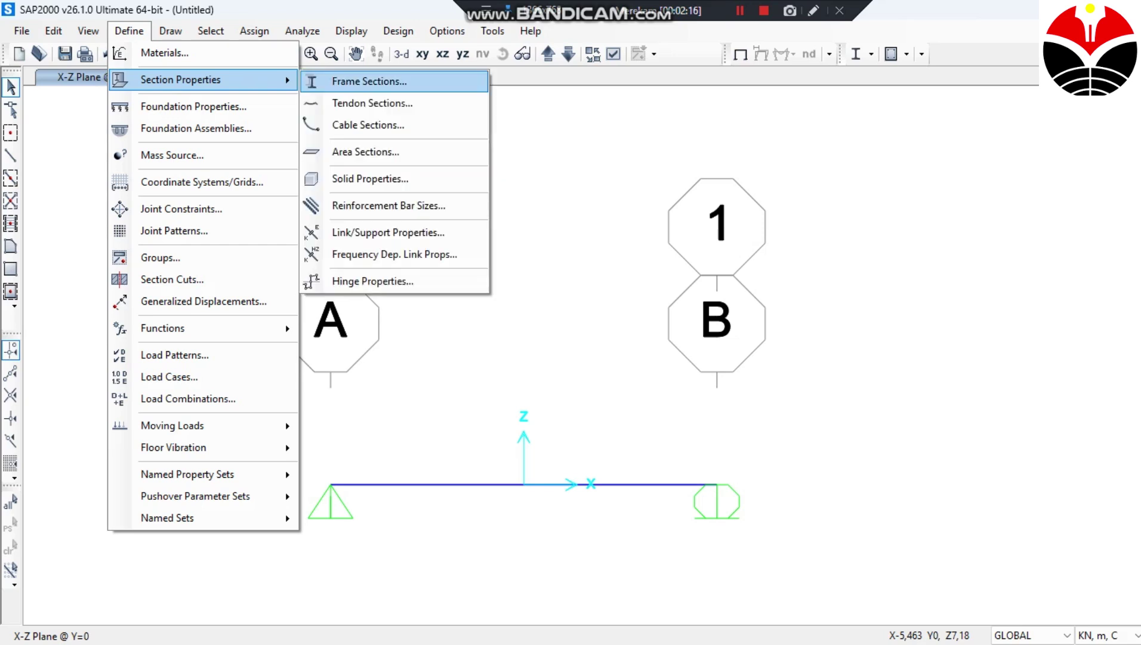
{"action": "left_click", "coordinate": [369, 82]}
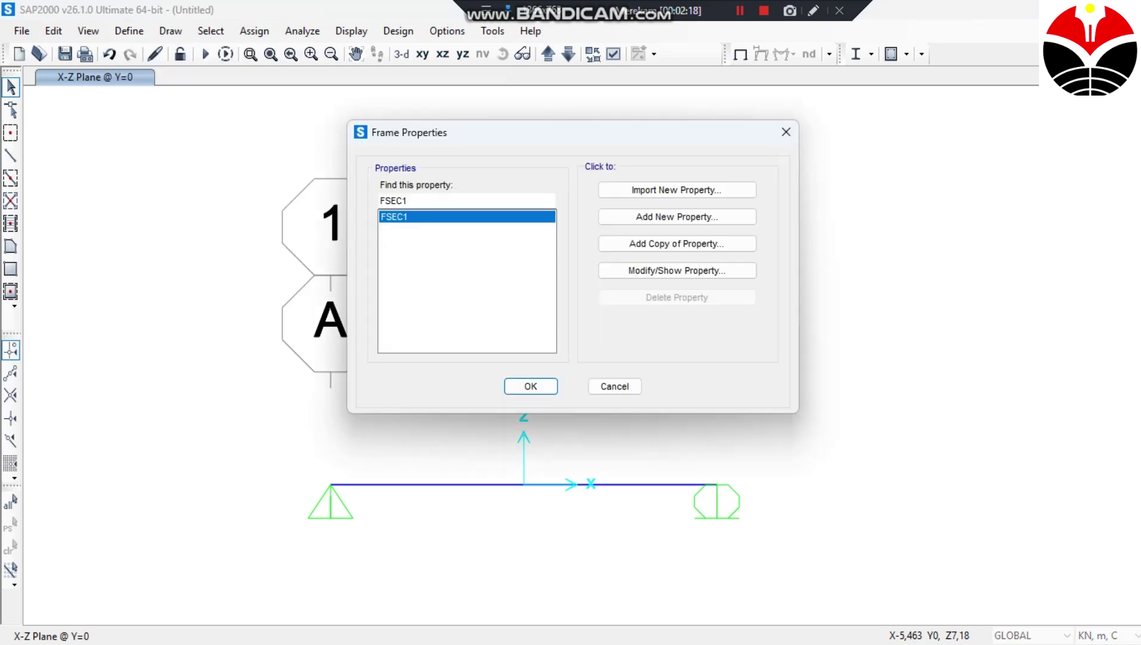
{"action": "left_click", "coordinate": [677, 216]}
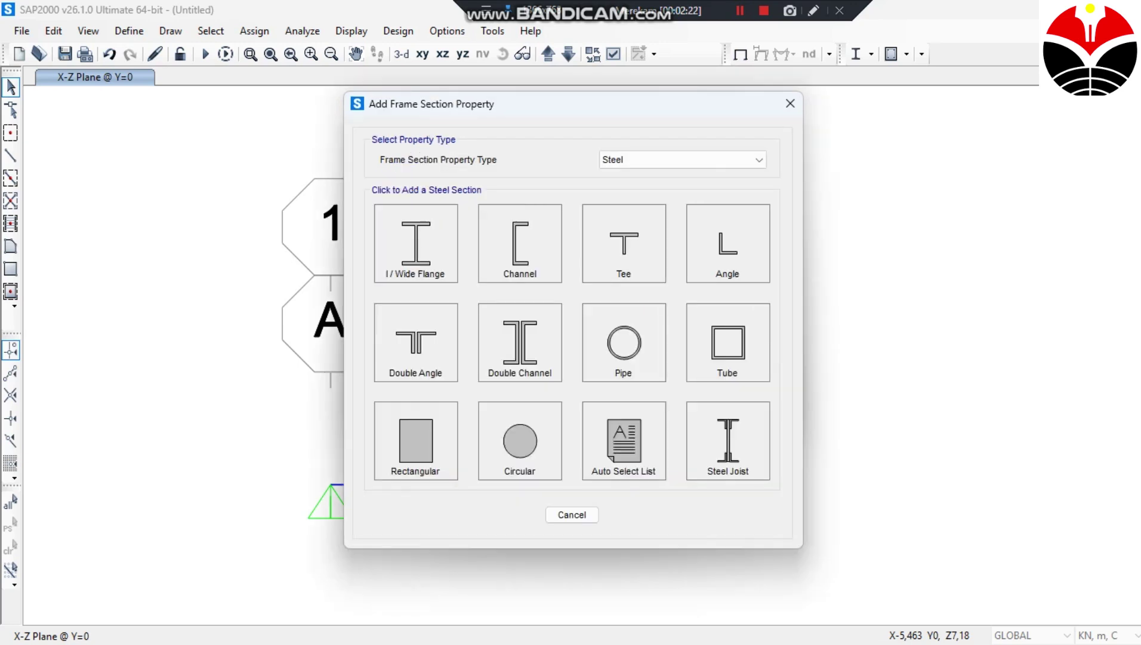
{"action": "left_click", "coordinate": [683, 160]}
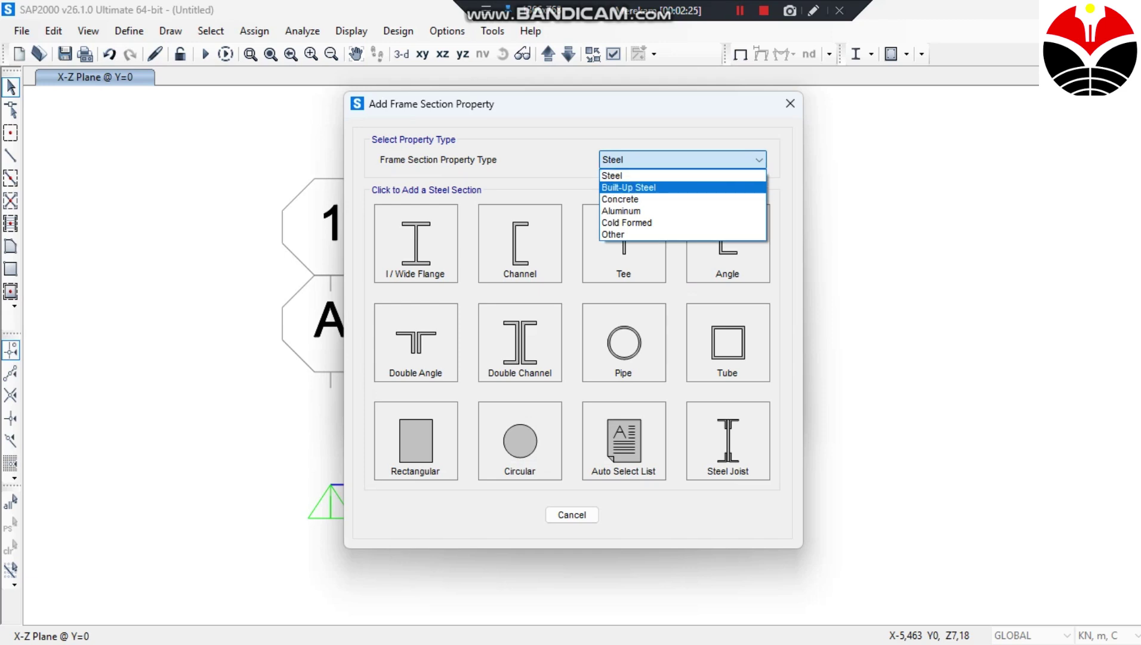
{"action": "left_click", "coordinate": [683, 199]}
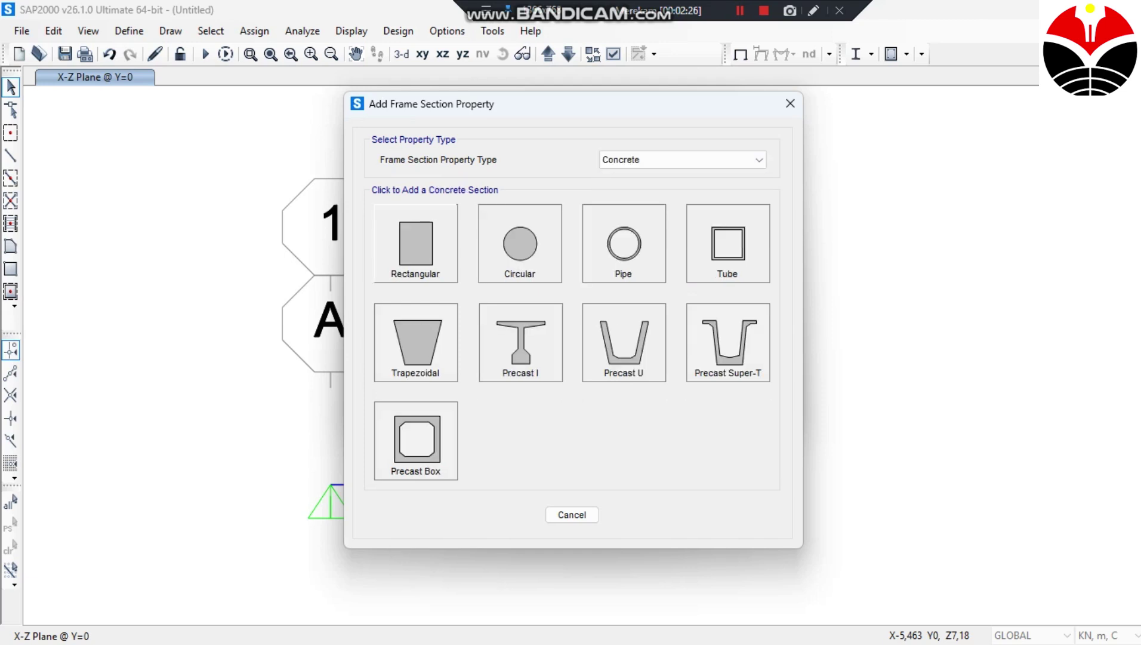
{"action": "left_click", "coordinate": [416, 243]}
{"action": "left_click", "coordinate": [549, 154]}
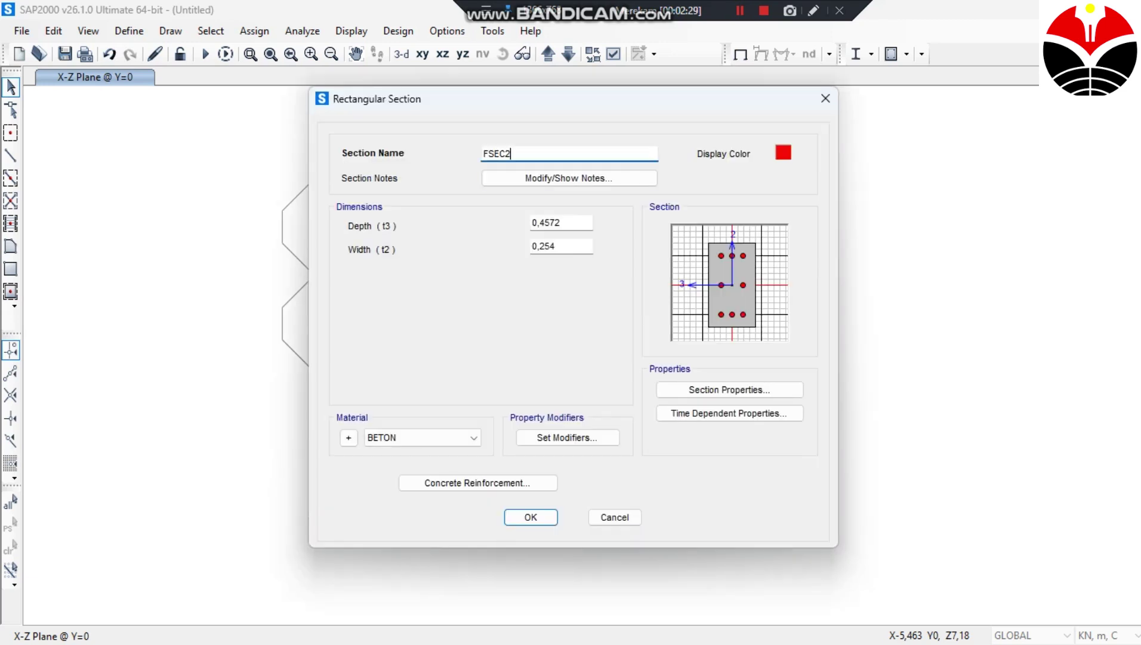
{"action": "key", "text": "ctrl+a"}
{"action": "type", "text": "BALOK 20x50"}
Set the section's depth to 0,5 m and width to 0,2 m, and accept the frame properties.
{"action": "left_click", "coordinate": [561, 222]}
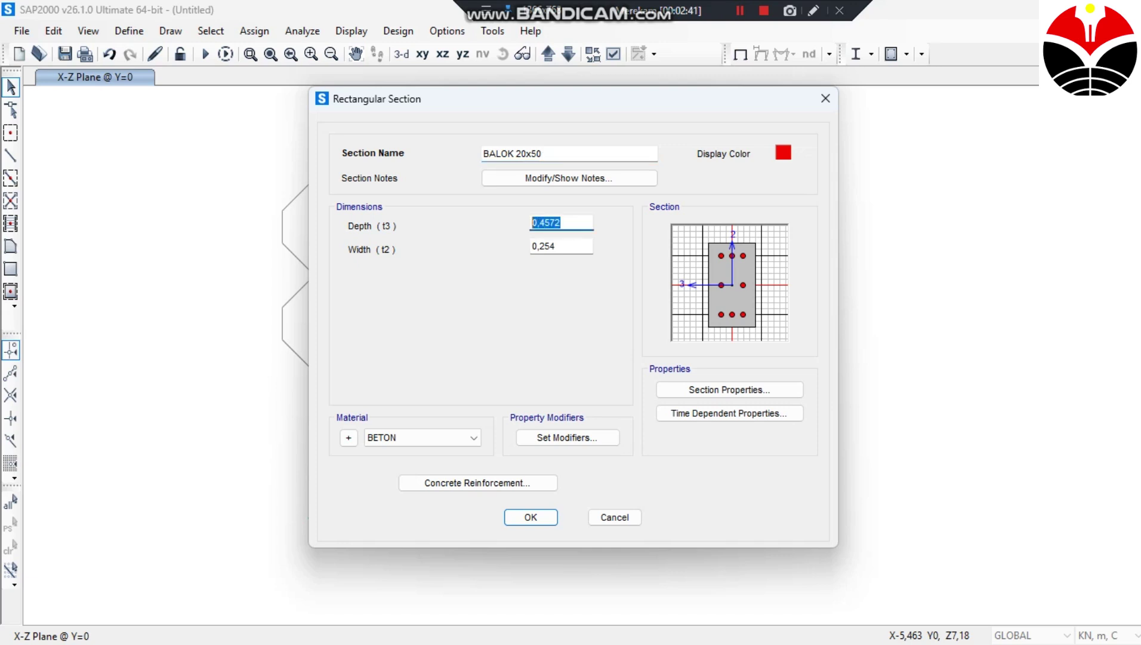
{"action": "type", "text": "0,5"}
{"action": "key", "text": "Tab"}
{"action": "type", "text": "0"}
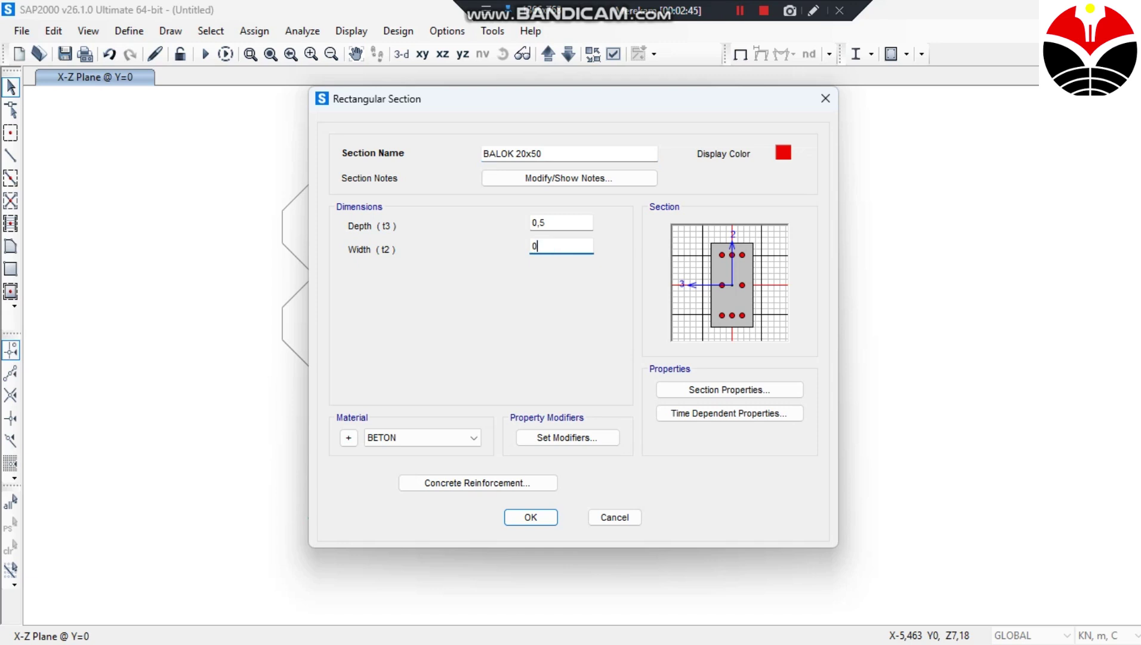
{"action": "type", "text": ",2"}
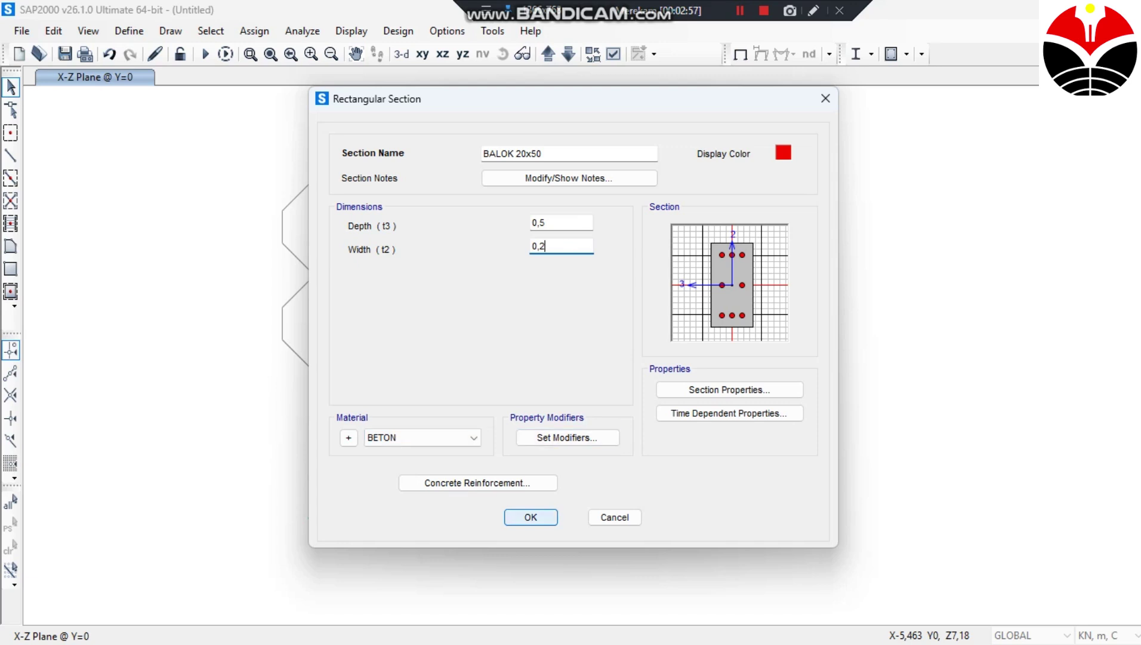
{"action": "left_click", "coordinate": [531, 517]}
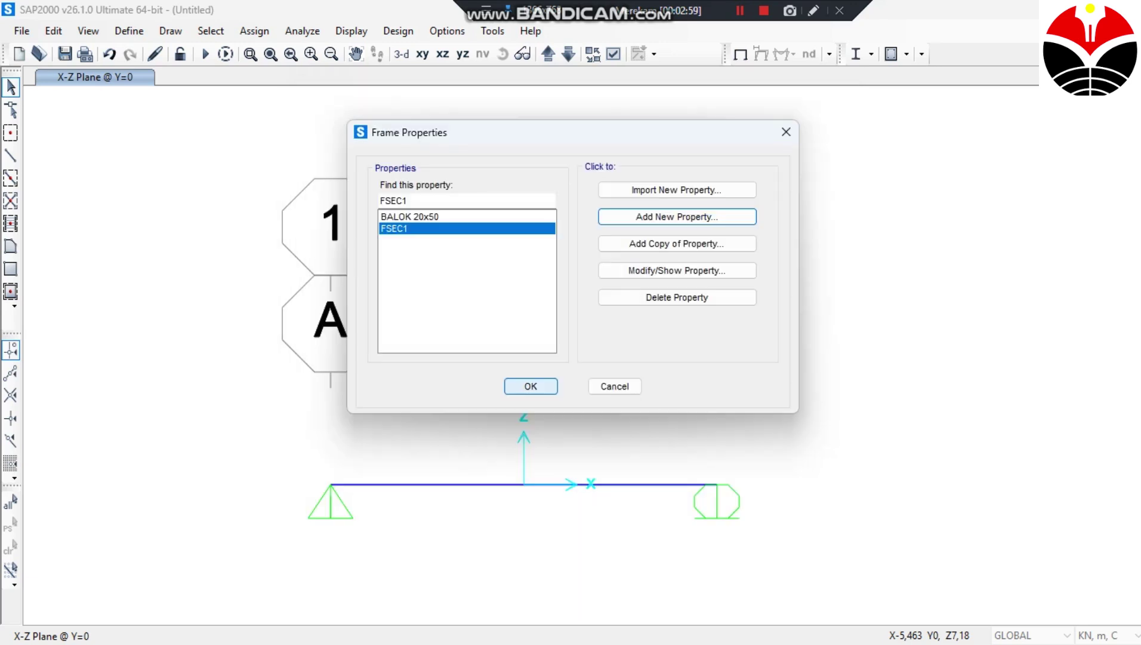
{"action": "left_click", "coordinate": [530, 385]}
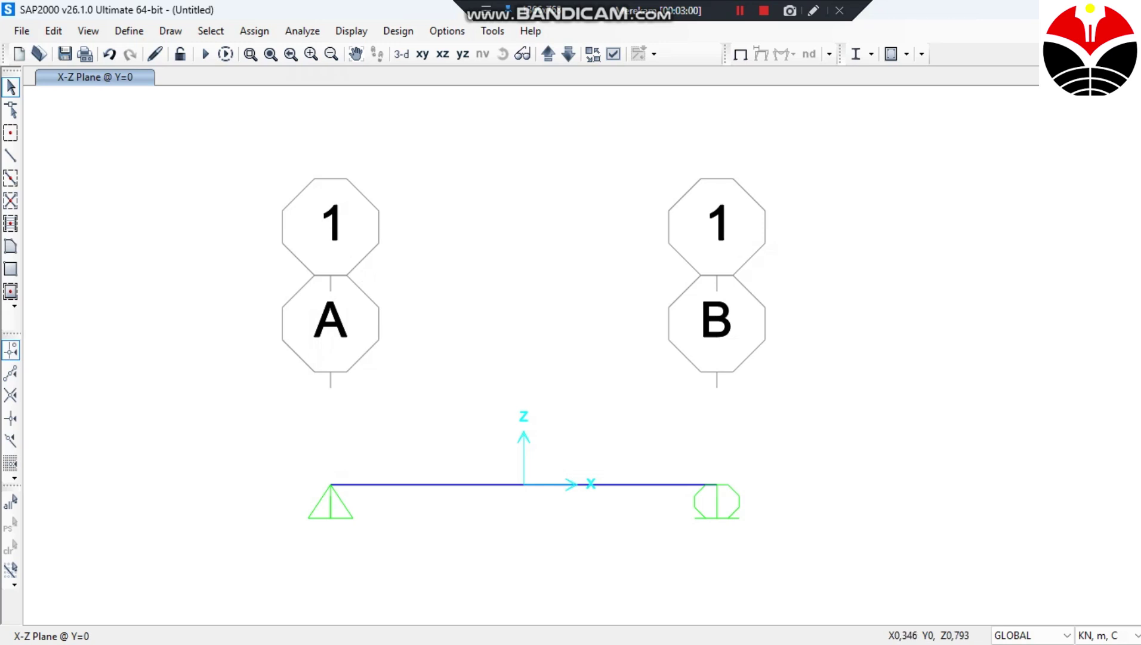
Select the beam spanning between the two supports.
{"action": "left_click_drag", "start_coordinate": [488, 535], "coordinate": [430, 446]}
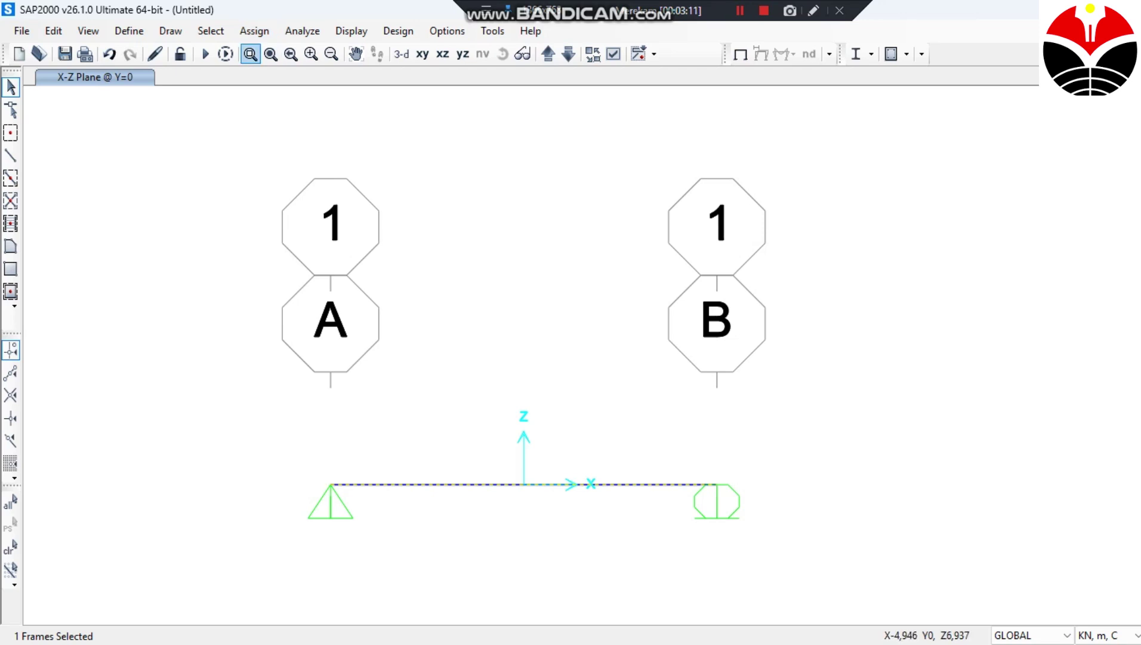
{"action": "left_click", "coordinate": [254, 30]}
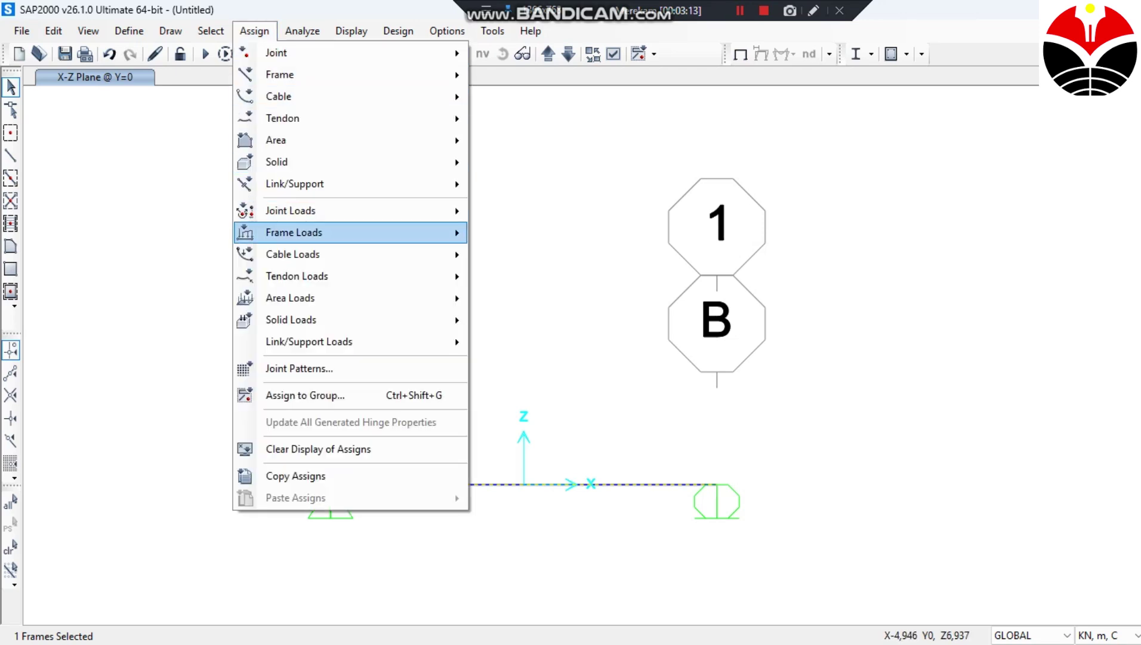
{"action": "mouse_move", "coordinate": [351, 211]}
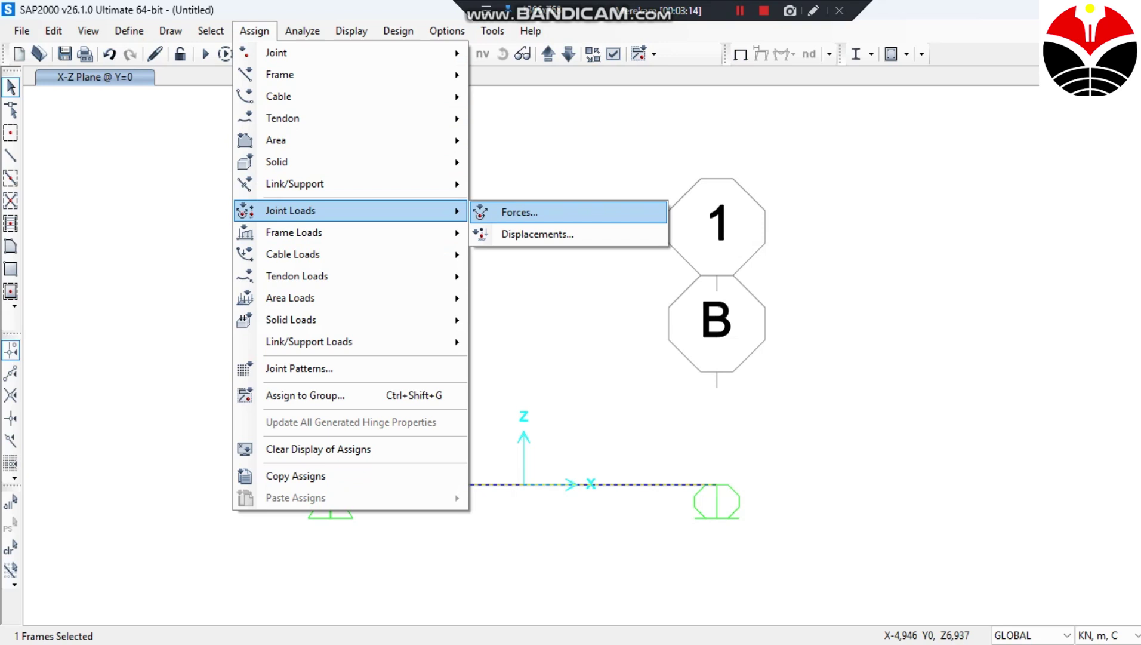
{"action": "left_click", "coordinate": [519, 212]}
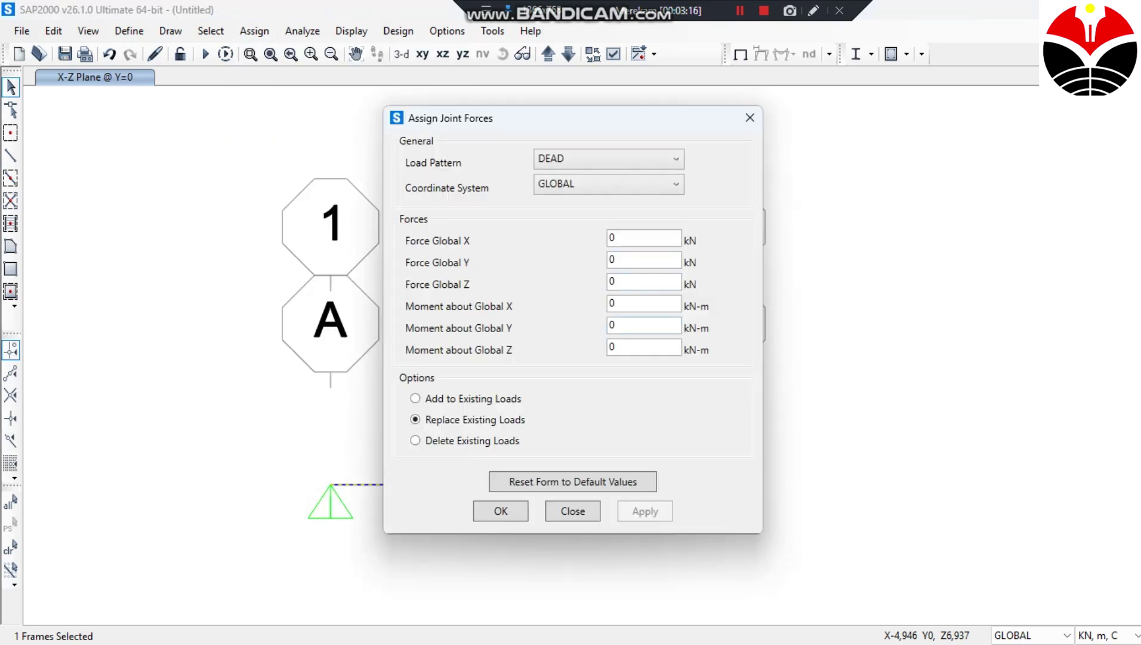
{"action": "left_click", "coordinate": [573, 511]}
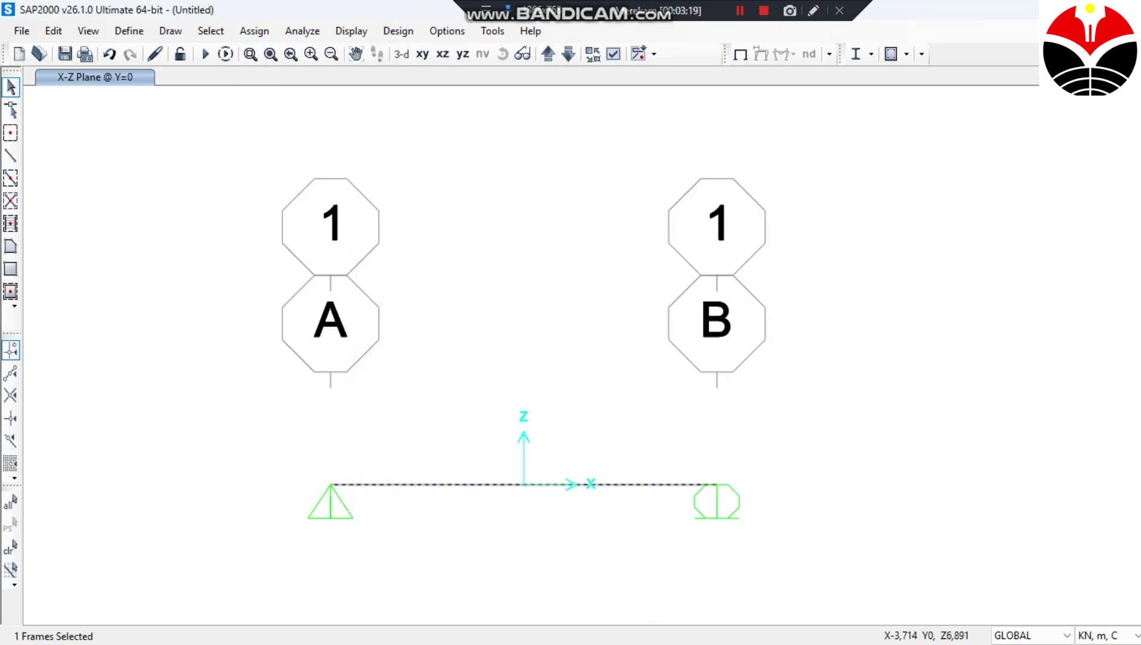
Assign the frame section BALOK 20x50 to the selected beam.
{"action": "left_click", "coordinate": [255, 31]}
{"action": "mouse_move", "coordinate": [280, 74]}
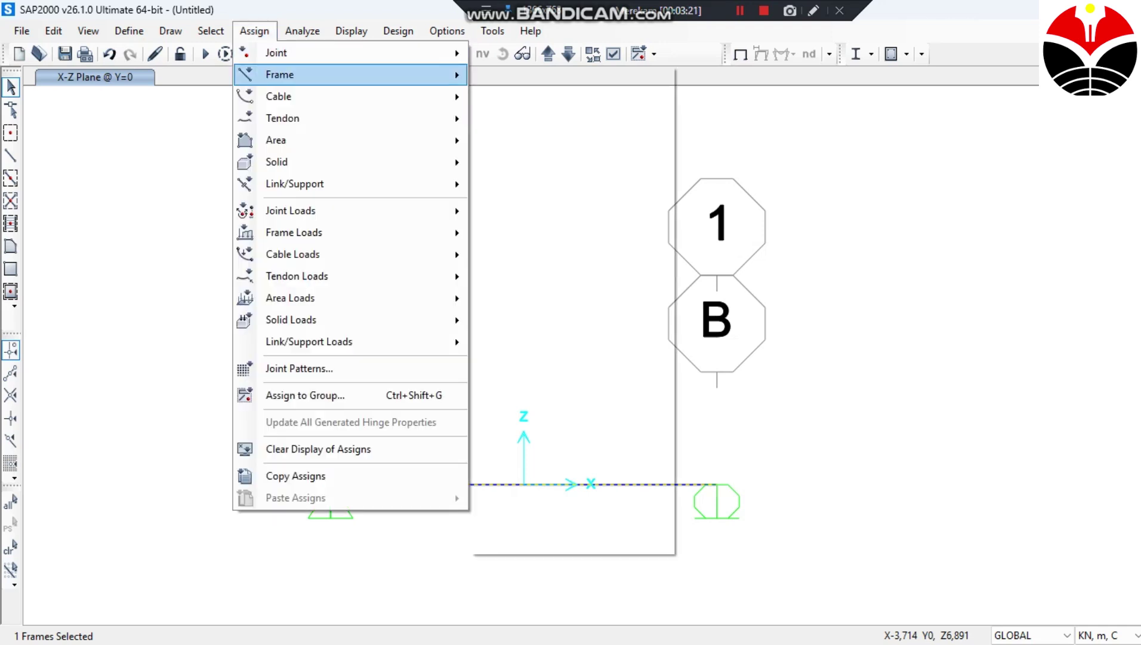
{"action": "left_click", "coordinate": [539, 75]}
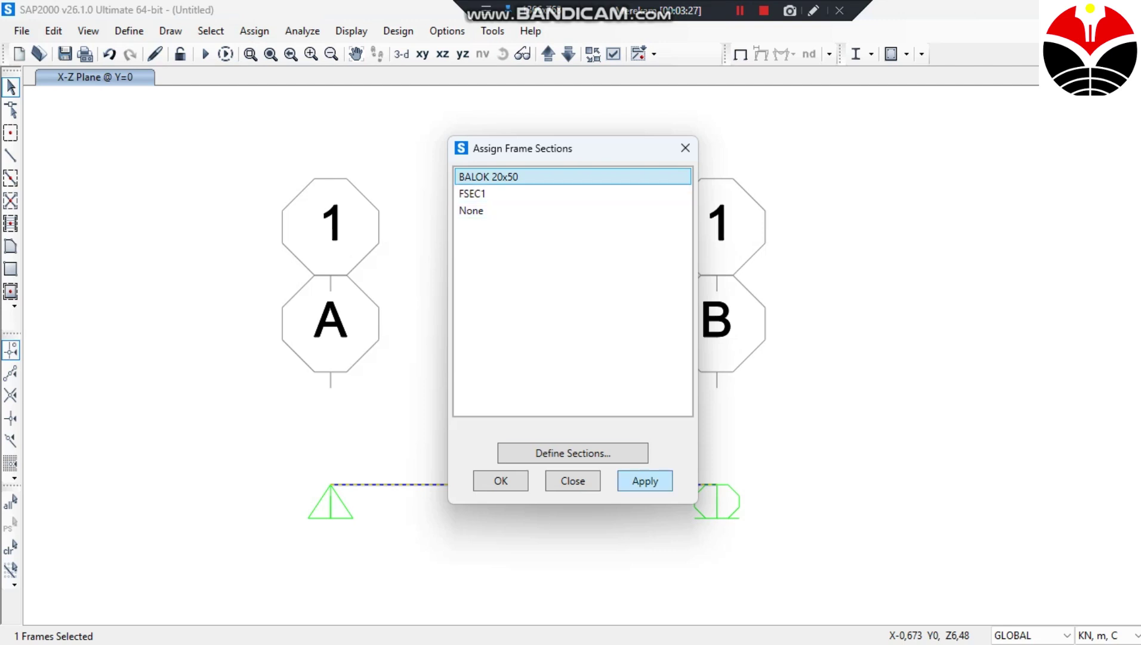
{"action": "left_click", "coordinate": [645, 481]}
{"action": "left_click", "coordinate": [501, 481]}
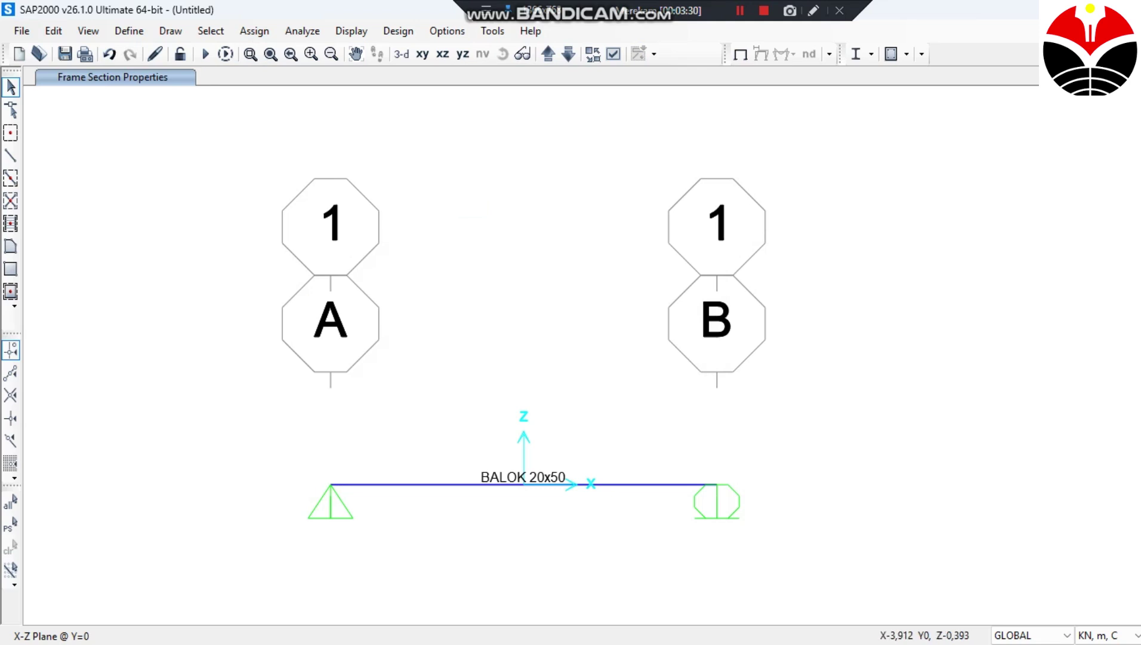
{"action": "left_click_drag", "start_coordinate": [255, 431], "coordinate": [385, 544]}
{"action": "left_click_drag", "start_coordinate": [384, 545], "coordinate": [263, 437]}
{"action": "mouse_move", "coordinate": [686, 462]}
{"action": "left_mouse_down"}
{"action": "mouse_move", "coordinate": [739, 497]}
{"action": "mouse_move", "coordinate": [775, 565]}
{"action": "mouse_move", "coordinate": [687, 462]}
{"action": "left_mouse_up"}
Assign a uniform distributed load of 300 kN/m to the beam in the gravity direction under the DEAD load pattern.
{"action": "left_click", "coordinate": [458, 484]}
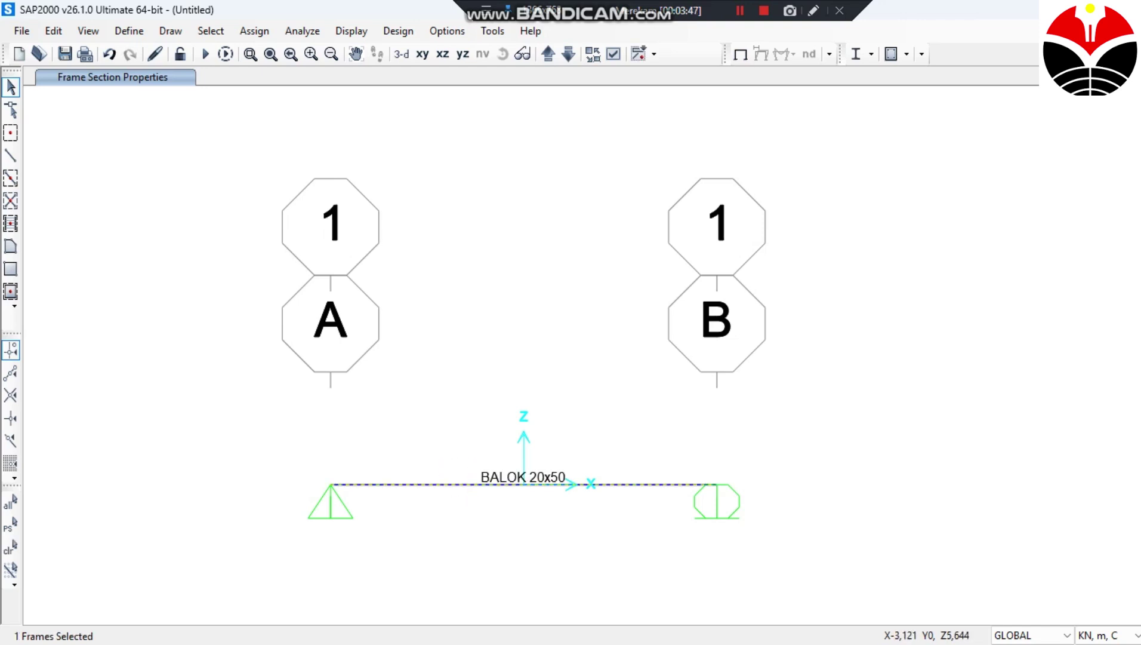
{"action": "left_click", "coordinate": [254, 30]}
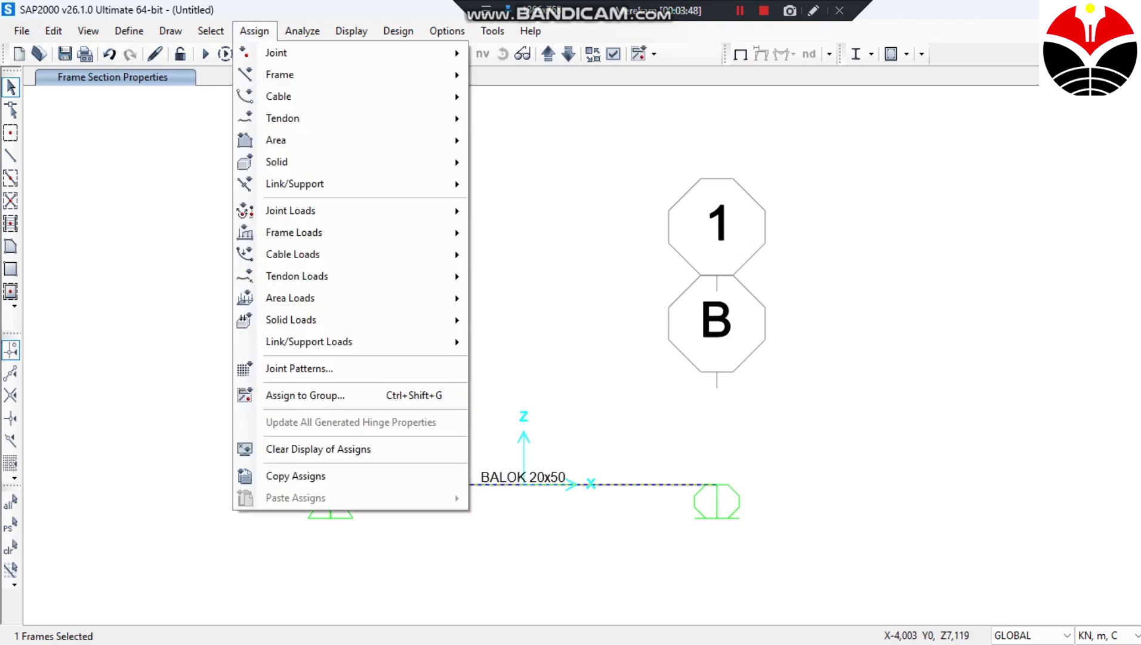
{"action": "mouse_move", "coordinate": [295, 232]}
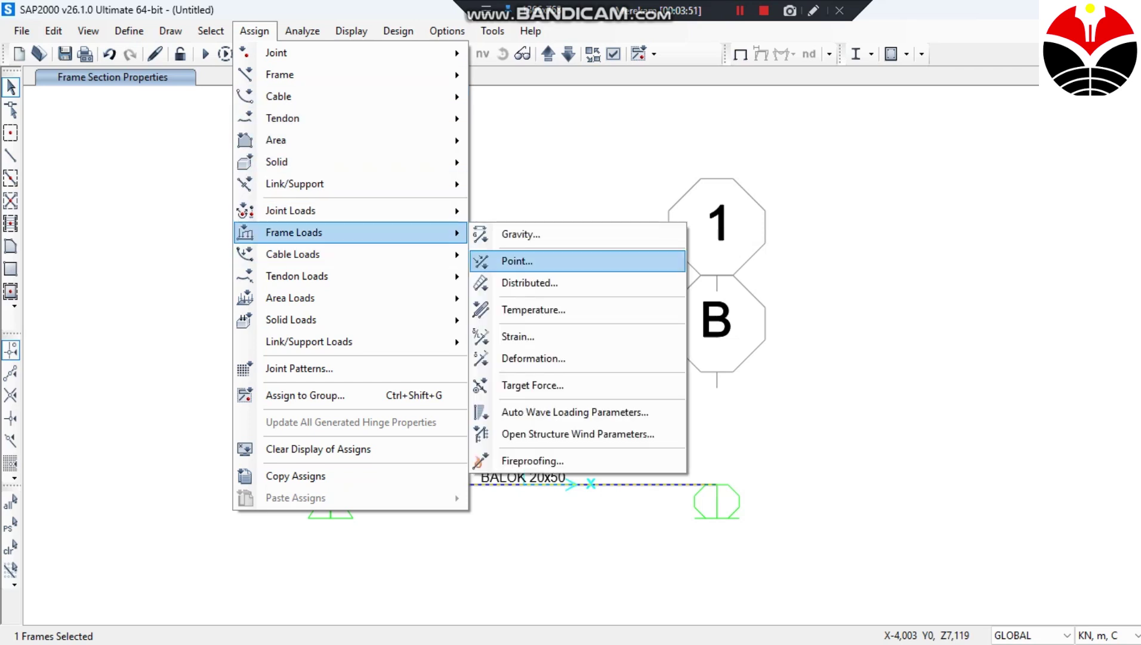
{"action": "left_click", "coordinate": [529, 283]}
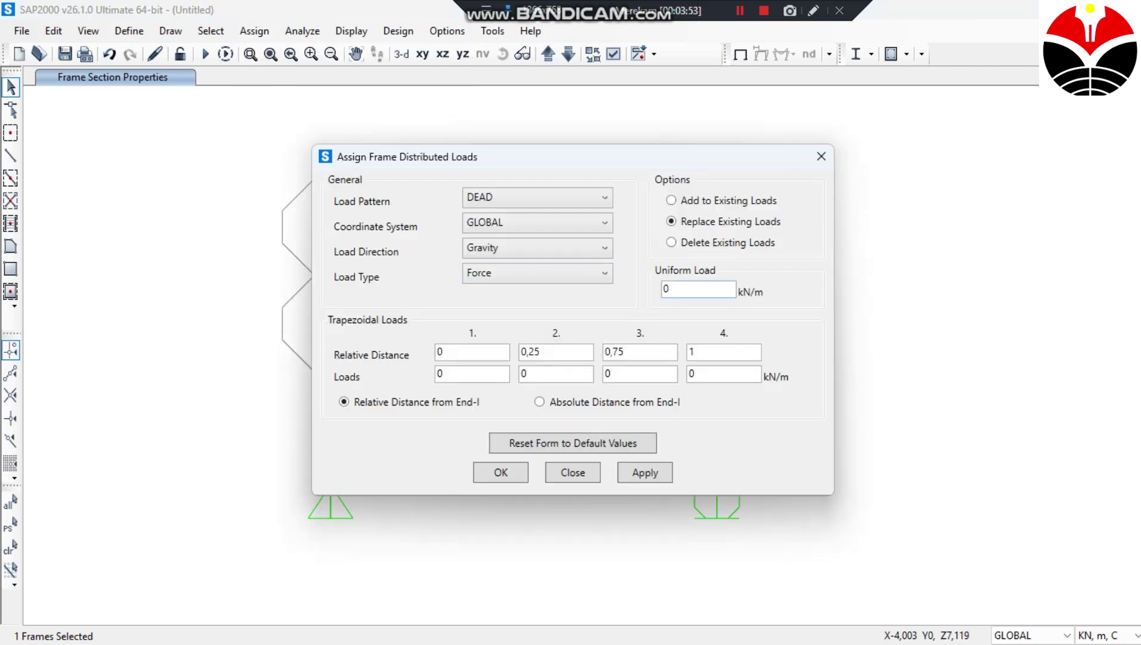
{"action": "double_click", "coordinate": [668, 288]}
{"action": "type", "text": "300"}
{"action": "left_click", "coordinate": [645, 472]}
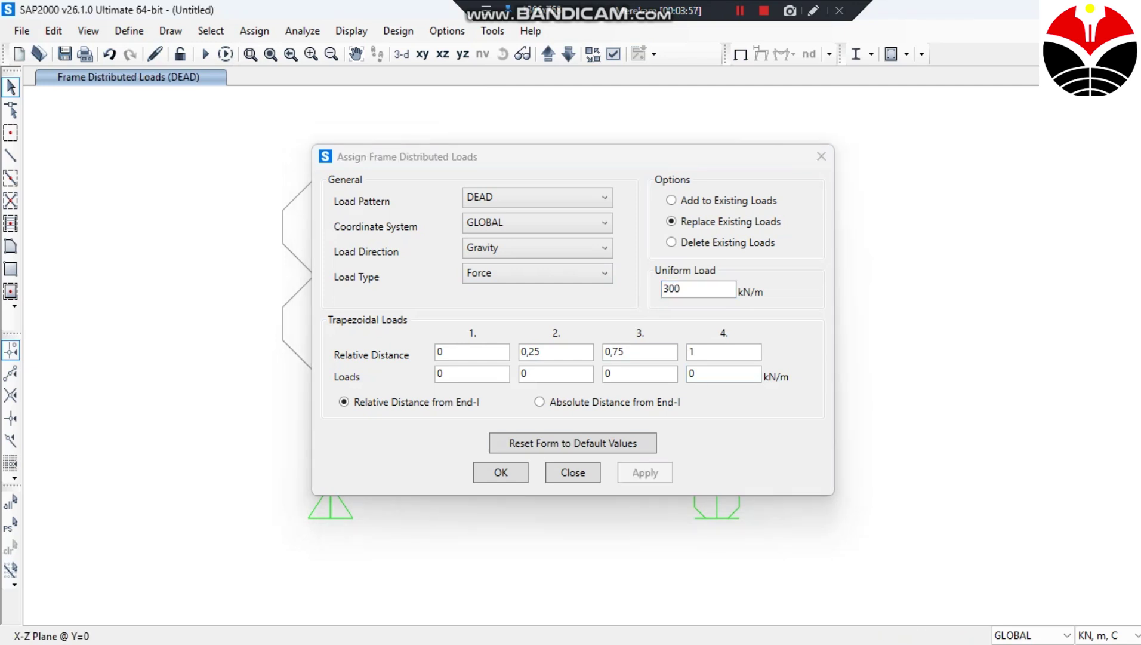
{"action": "key", "text": "Return"}
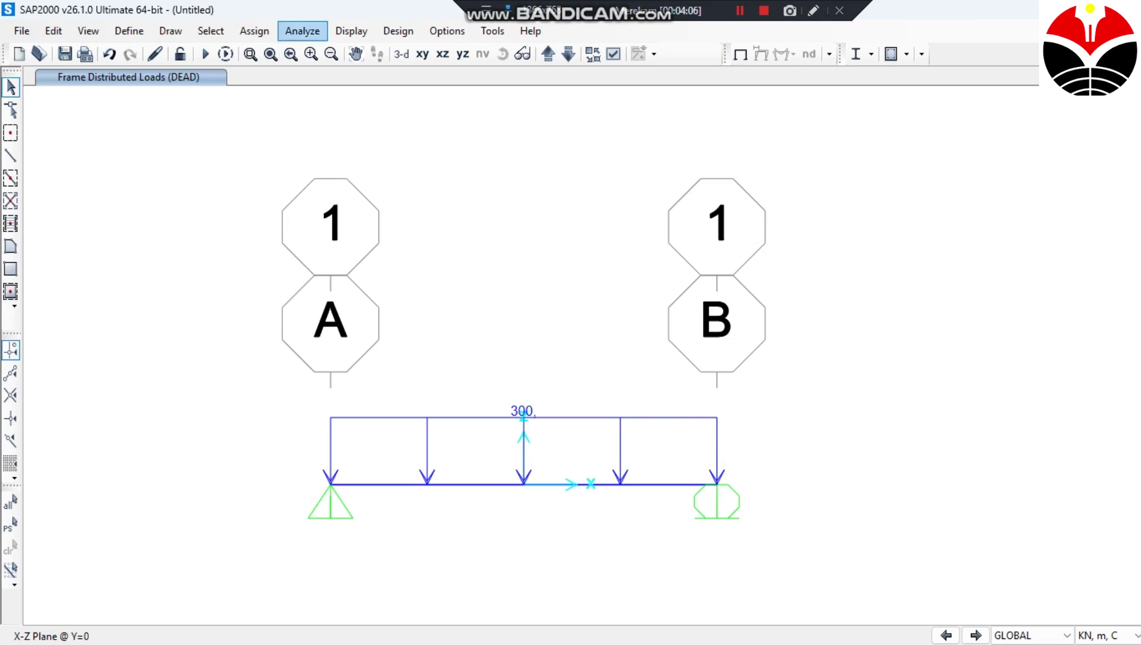
Set the analysis options to the Plane Frame (XZ Plane) degrees of freedom and accept them.
{"action": "left_click", "coordinate": [302, 30]}
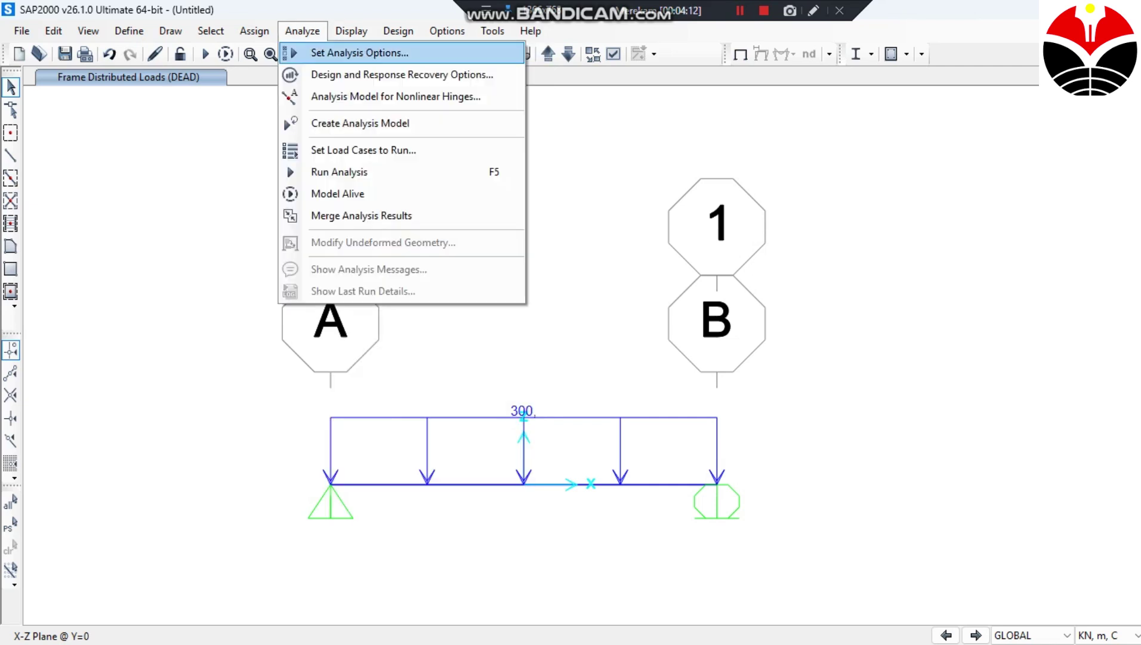
{"action": "left_click", "coordinate": [360, 53]}
{"action": "left_click", "coordinate": [539, 298]}
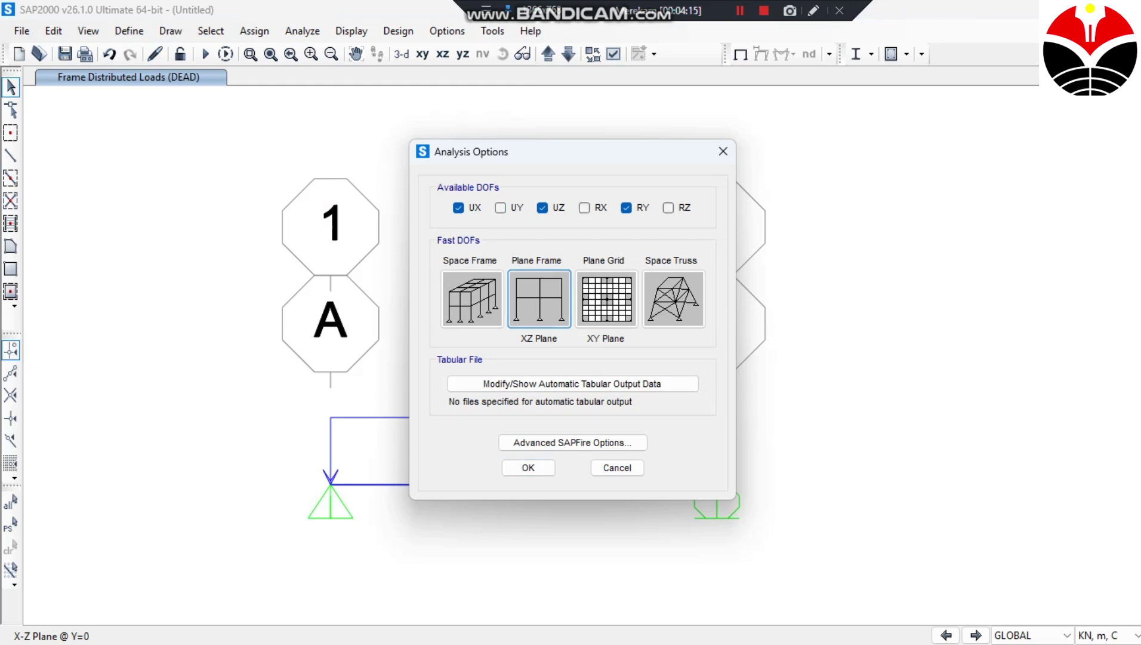
{"action": "left_click", "coordinate": [528, 467]}
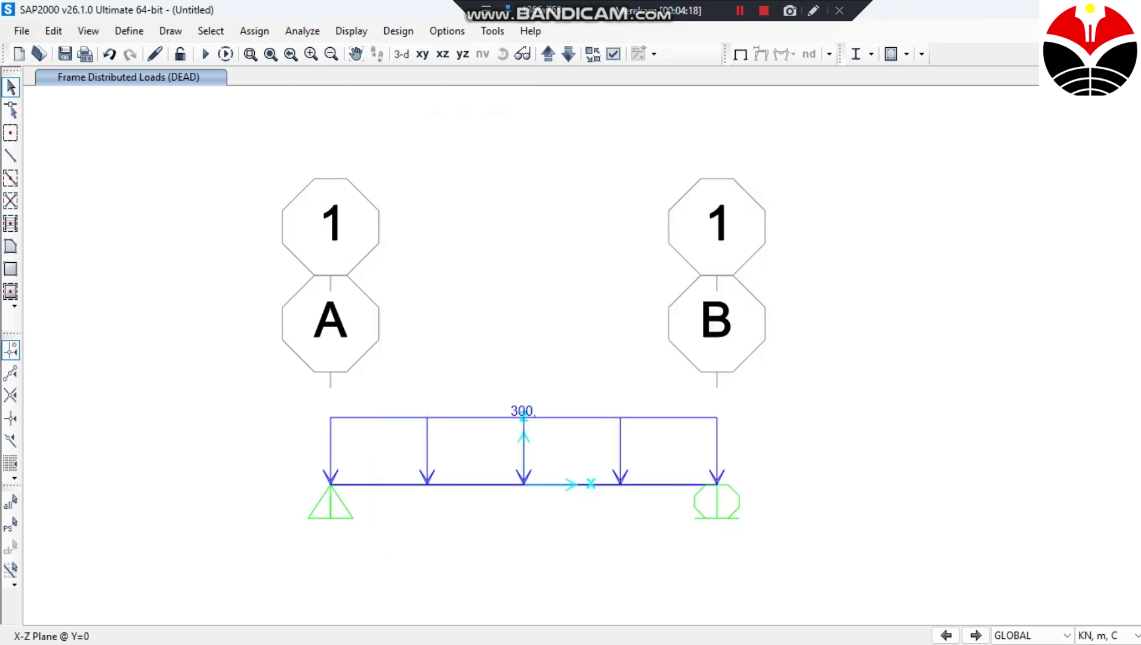
Set the MODAL load case to Do Not Run and start the analysis with the DEAD case.
{"action": "left_click", "coordinate": [302, 31]}
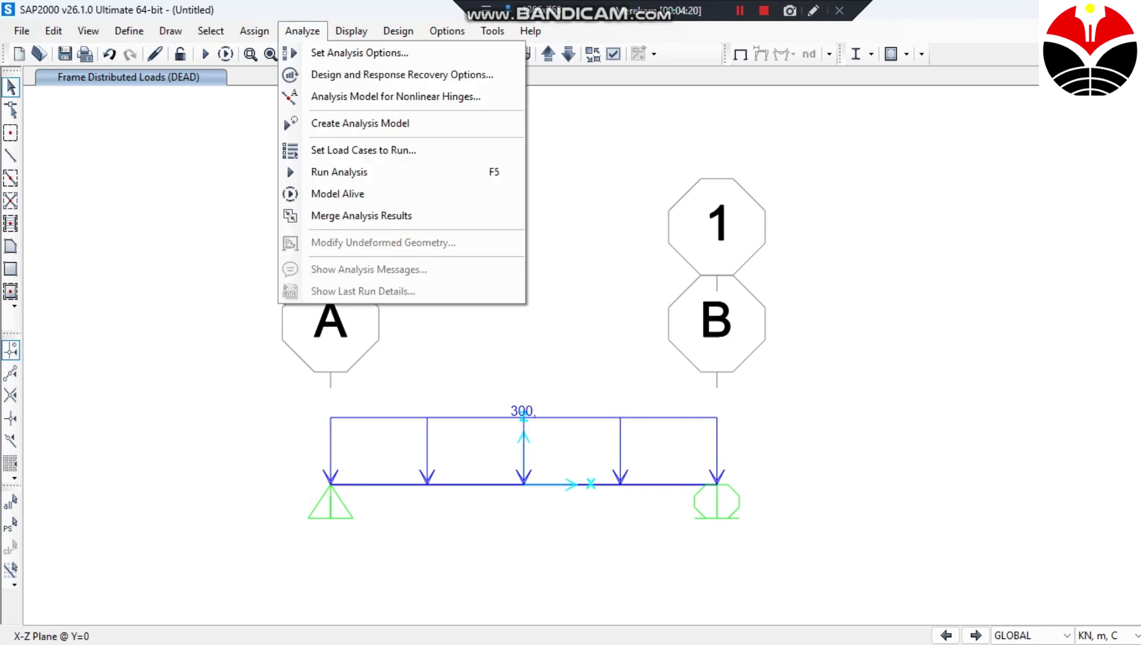
{"action": "left_click", "coordinate": [302, 30]}
{"action": "left_click", "coordinate": [302, 30]}
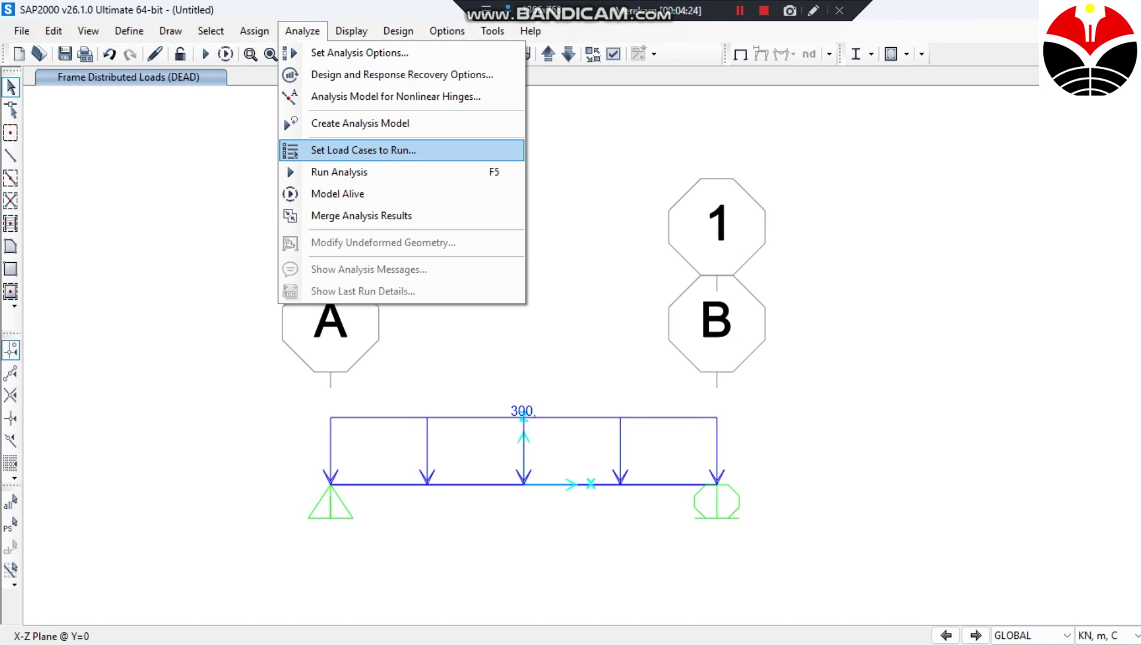
{"action": "left_click", "coordinate": [364, 149]}
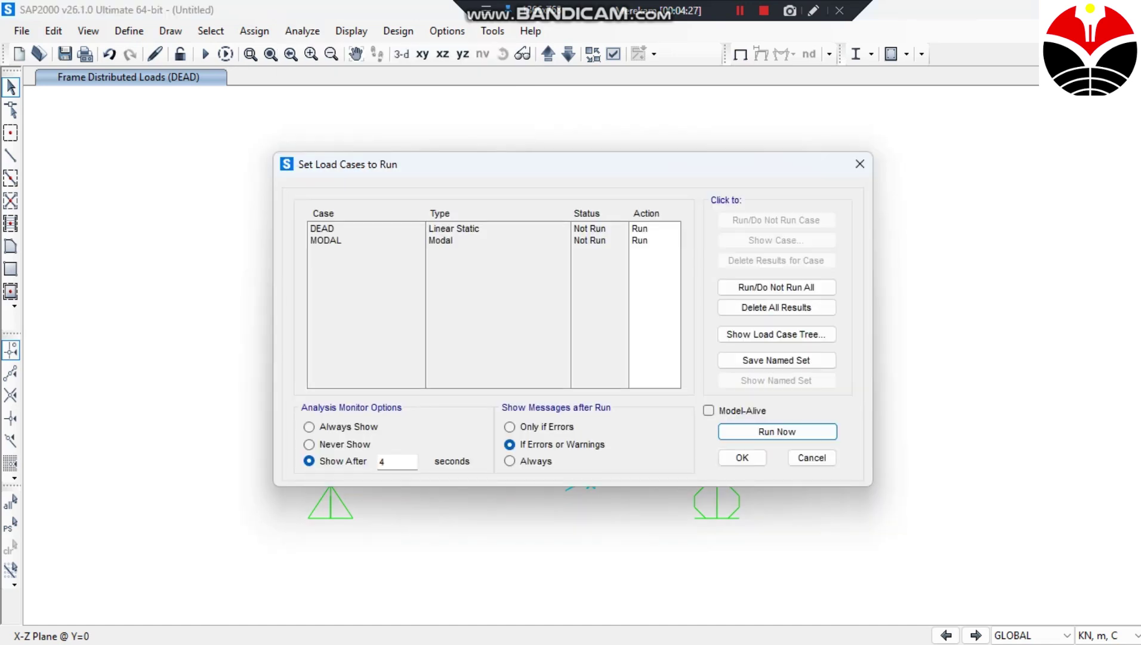
{"action": "left_click", "coordinate": [325, 241]}
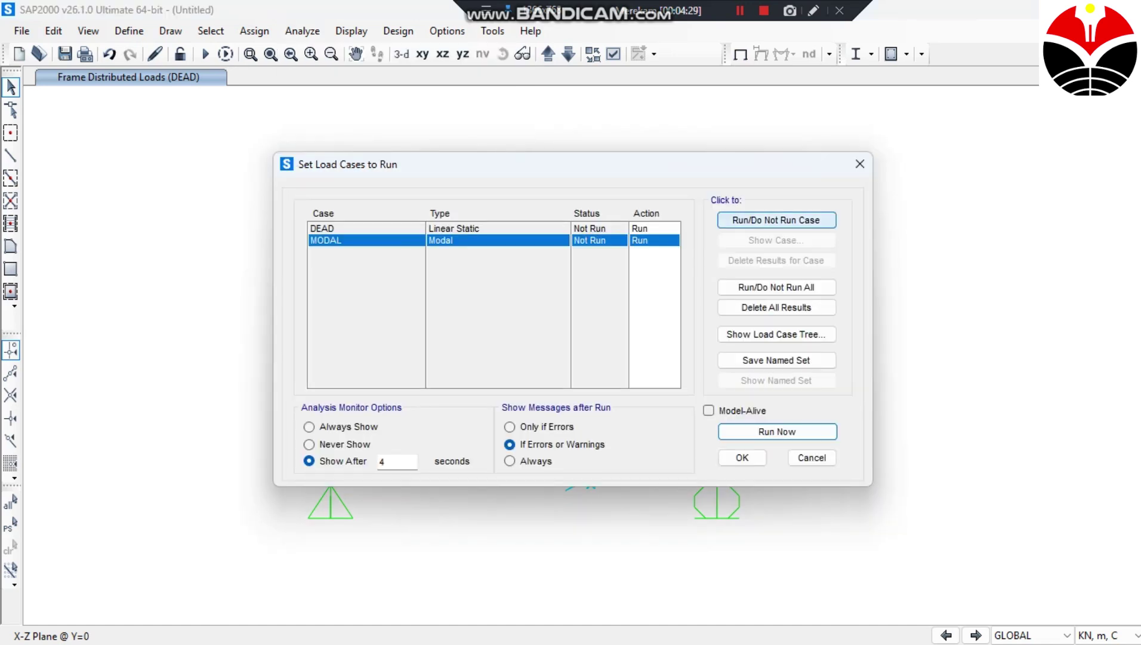
{"action": "left_click", "coordinate": [776, 220]}
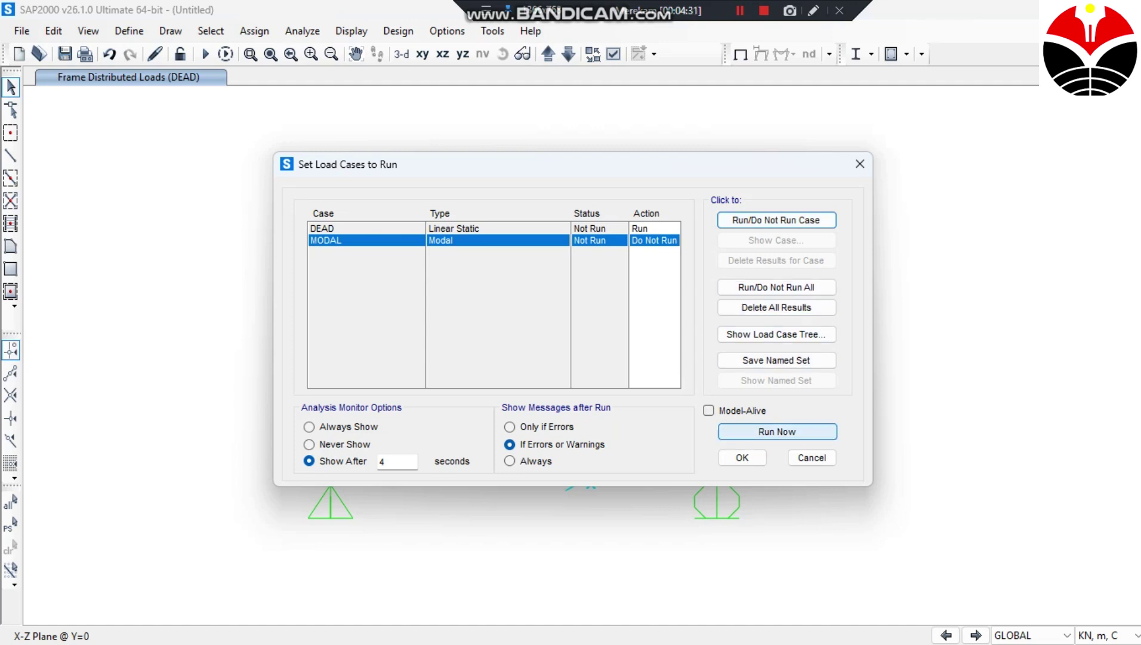
{"action": "left_click", "coordinate": [778, 431]}
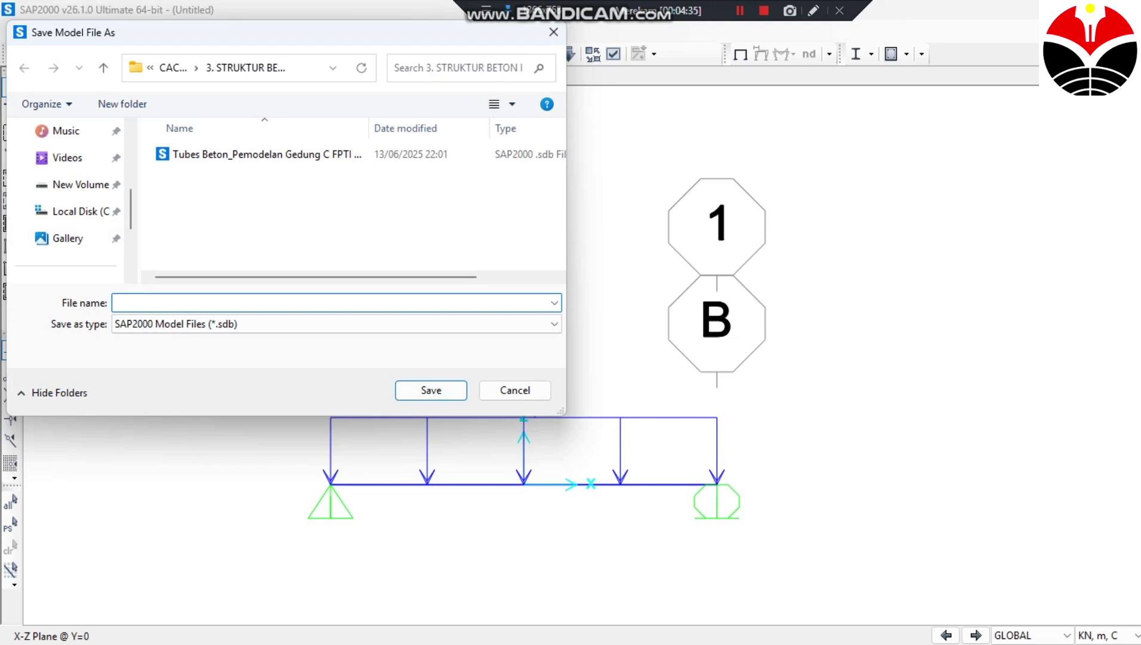
Save the model file as BALOK SEDERHANA 20x50 so that the analysis runs.
{"action": "type", "text": "BA"}
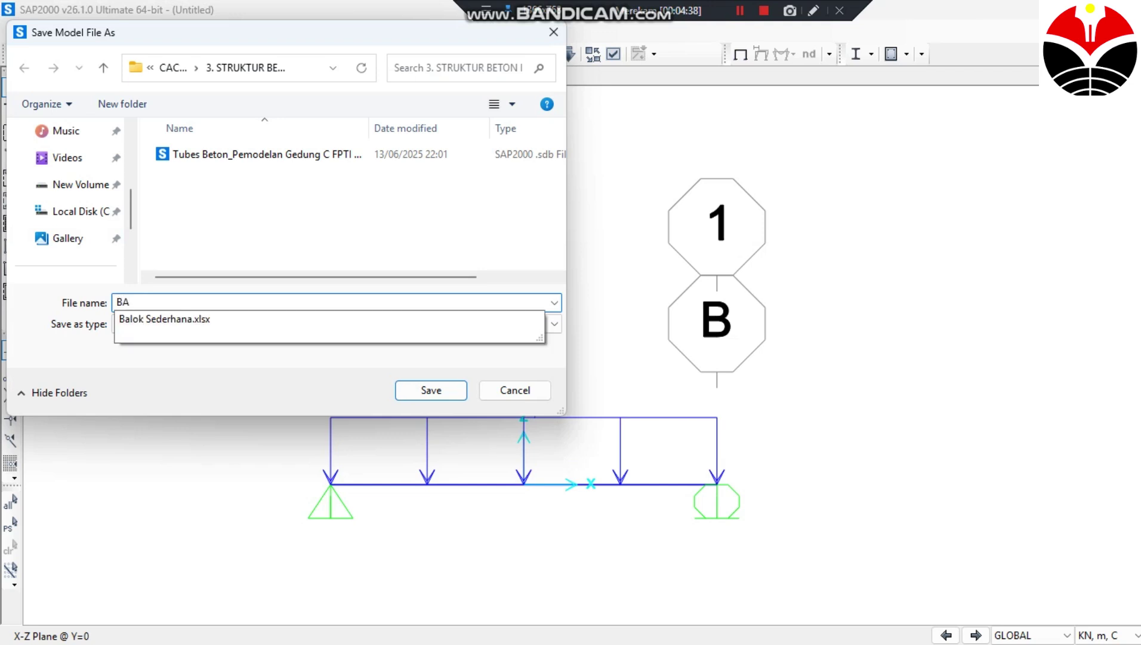
{"action": "key", "text": "BackSpace"}
{"action": "type", "text": "ALOK SEDEH"}
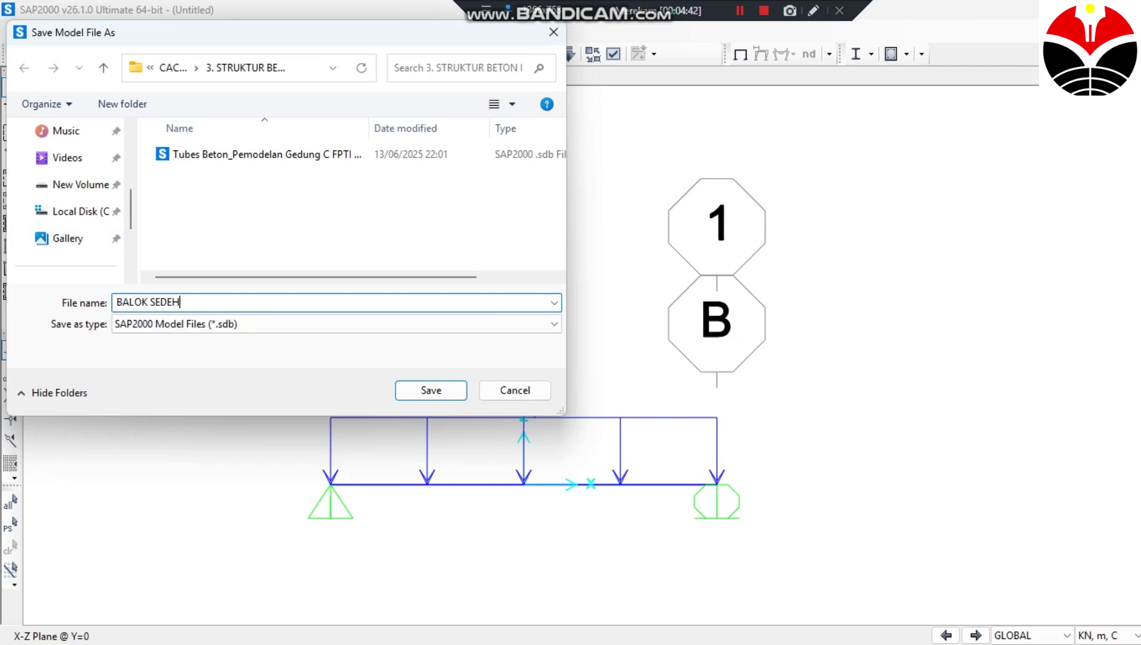
{"action": "type", "text": "ANA"}
{"action": "key", "text": "BackSpace"}
{"action": "key", "text": "BackSpace"}
{"action": "key", "text": "BackSpace"}
{"action": "key", "text": "BackSpace"}
{"action": "key", "text": "BackSpace"}
{"action": "type", "text": "RHANA 20x50"}
{"action": "key", "text": "Return"}
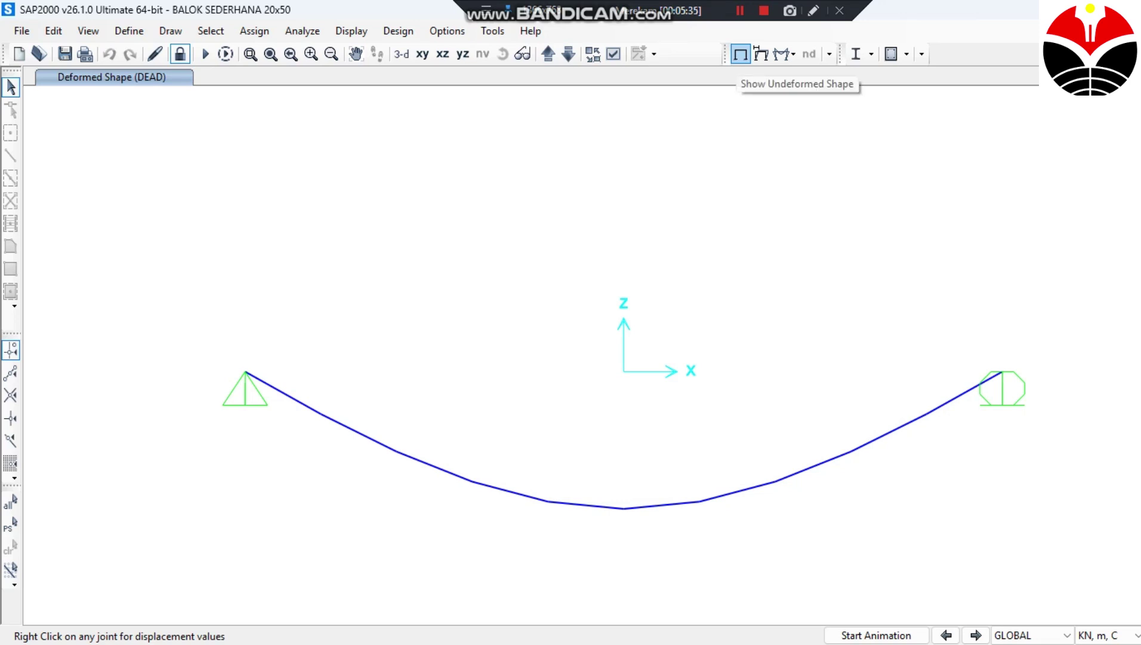
Show the undeformed shape of the analyzed beam.
{"action": "left_click", "coordinate": [741, 53]}
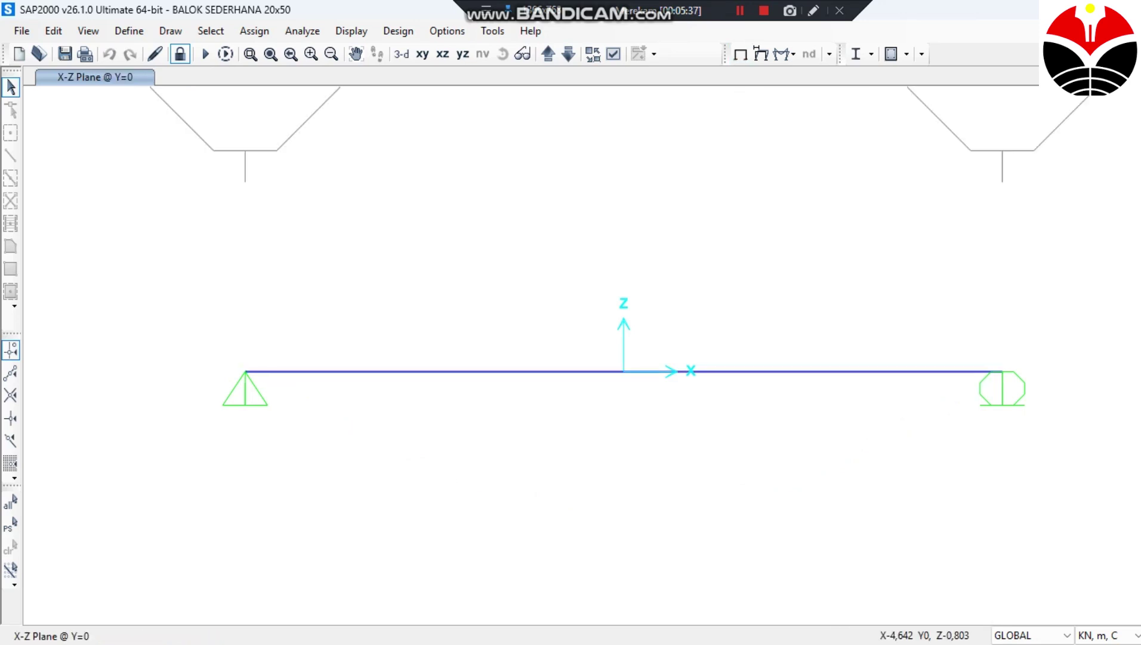
{"action": "scroll", "coordinate": [329, 467], "scroll_direction": "down", "scroll_amount": 2}
{"action": "scroll", "coordinate": [337, 400], "scroll_direction": "up", "scroll_amount": 2}
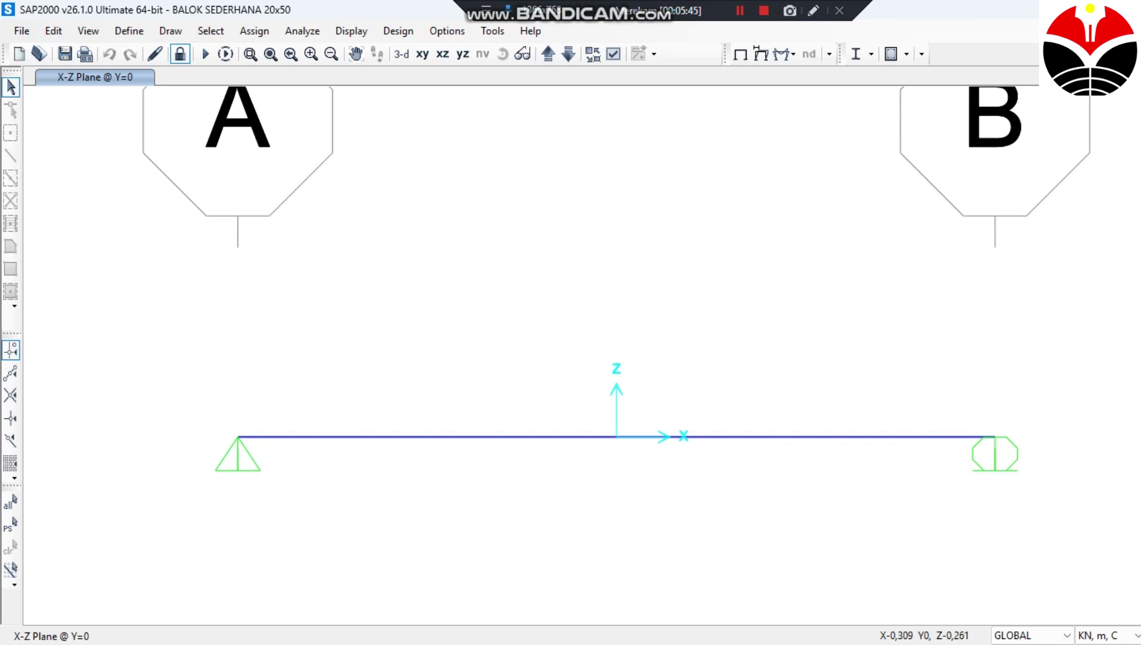
Select the beam and display its joint reactions for the DEAD case as arrows.
{"action": "left_click_drag", "start_coordinate": [559, 451], "coordinate": [497, 392]}
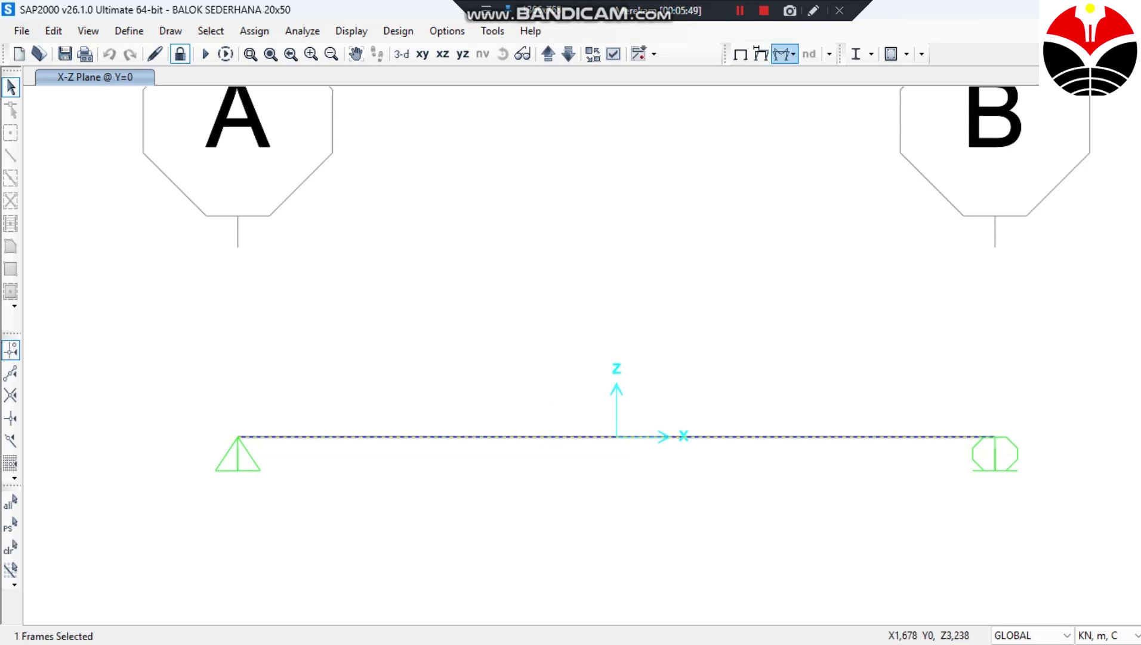
{"action": "left_click", "coordinate": [784, 54]}
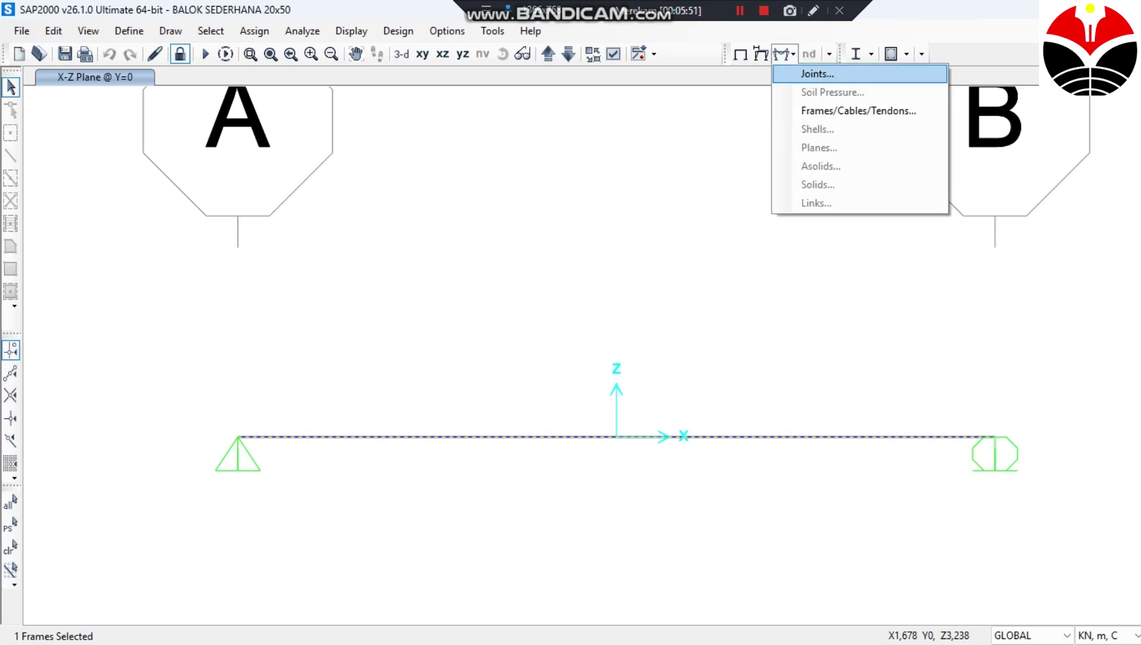
{"action": "left_click", "coordinate": [818, 74]}
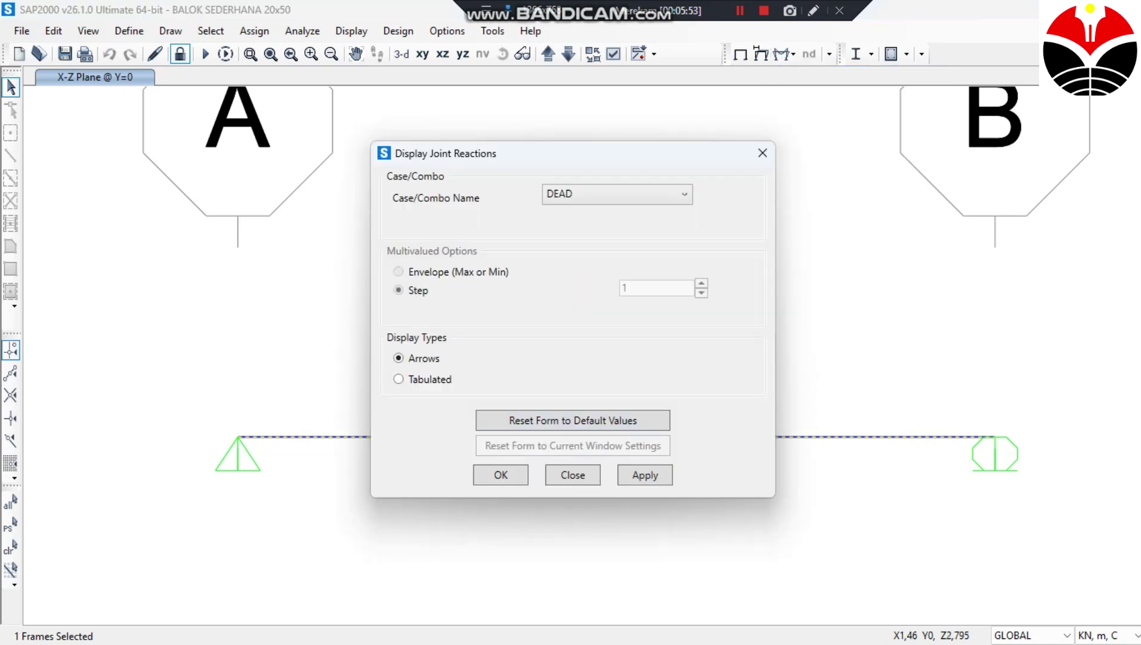
{"action": "left_click", "coordinate": [645, 474]}
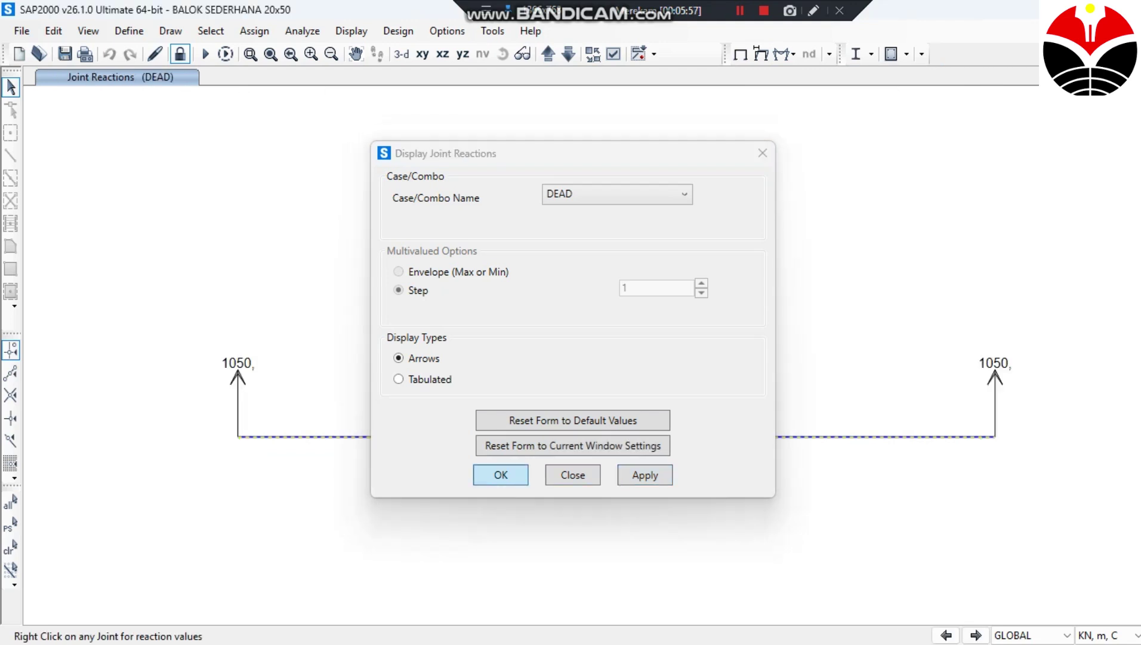
{"action": "key", "text": "Return"}
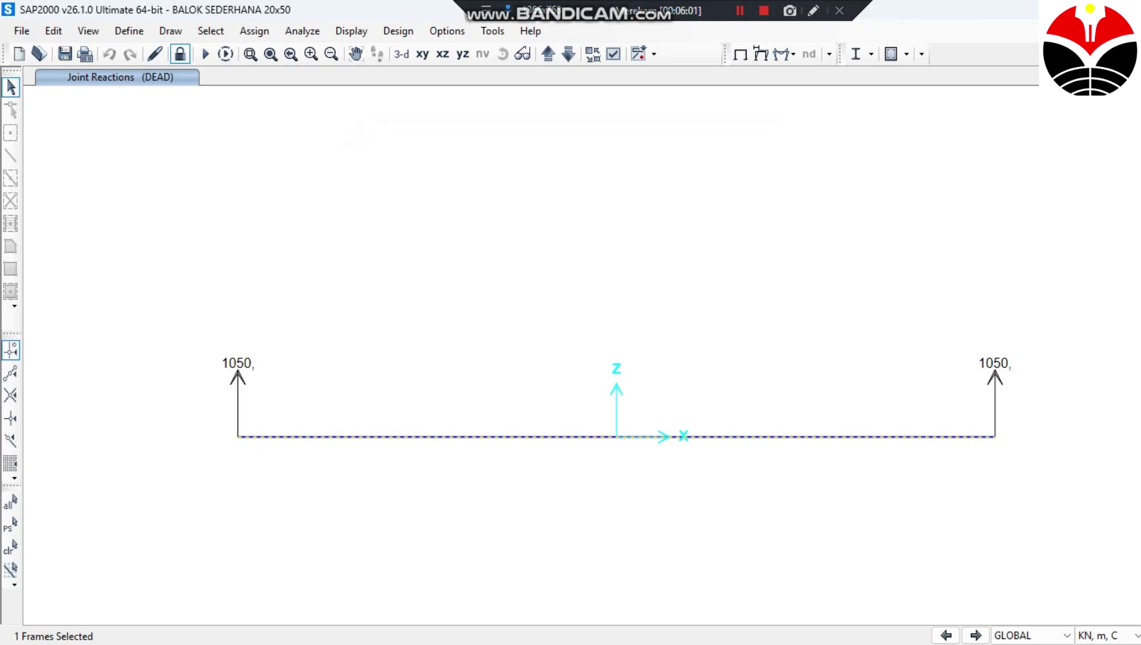
Switch to the Excel workbook Balok Sederhana.xlsx to compare the support reactions with the manual calculation.
{"action": "mouse_move", "coordinate": [772, 624]}
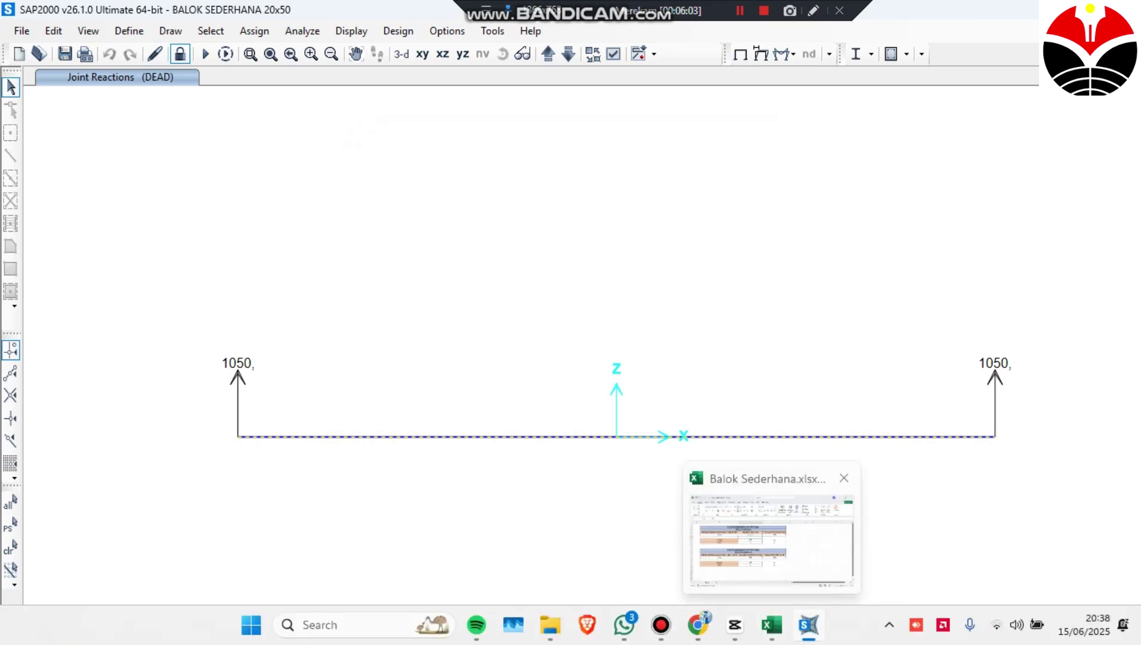
{"action": "left_click", "coordinate": [771, 540]}
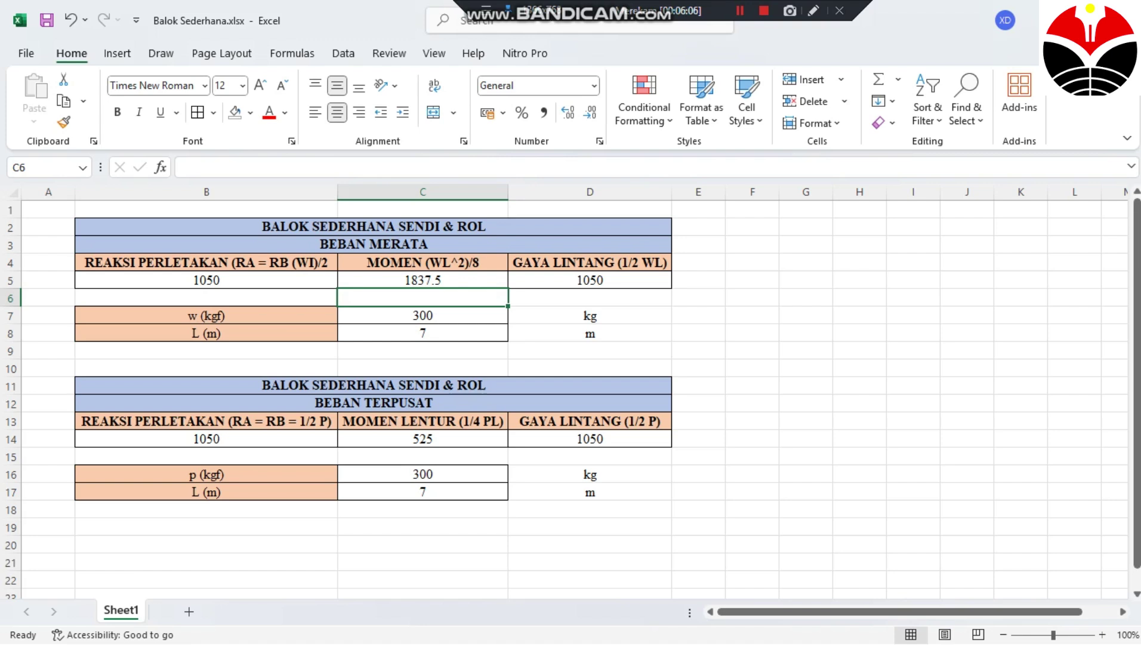
Inspect the support reaction formula for the distributed load in cell B5 and the cells it refers to.
{"action": "left_click", "coordinate": [206, 280]}
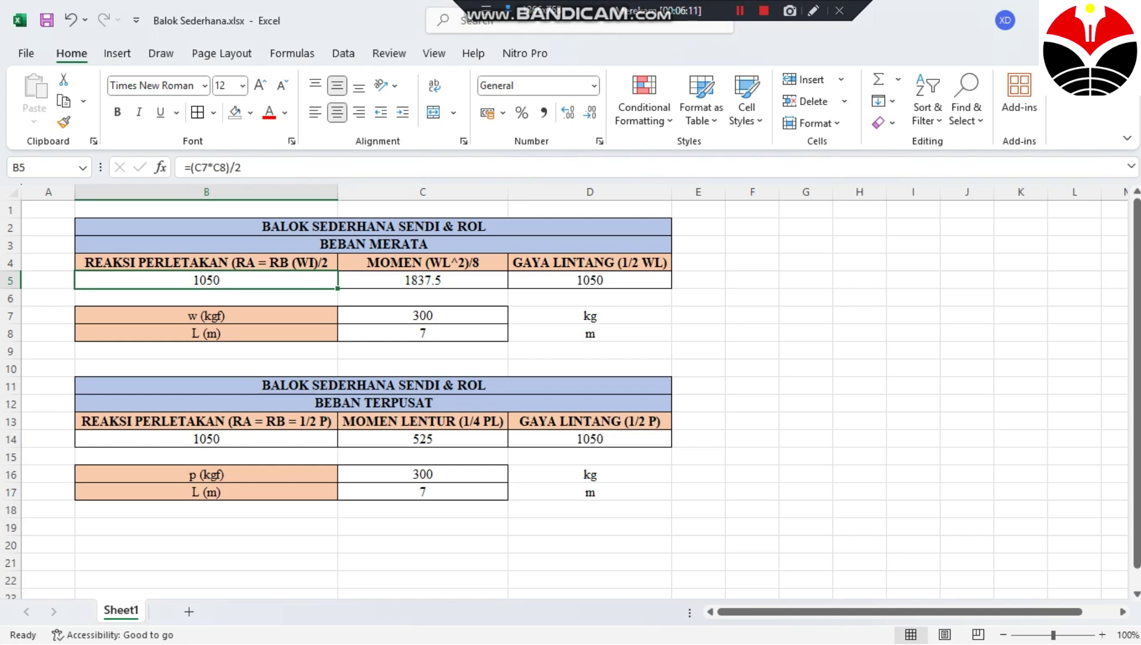
{"action": "left_click", "coordinate": [698, 298]}
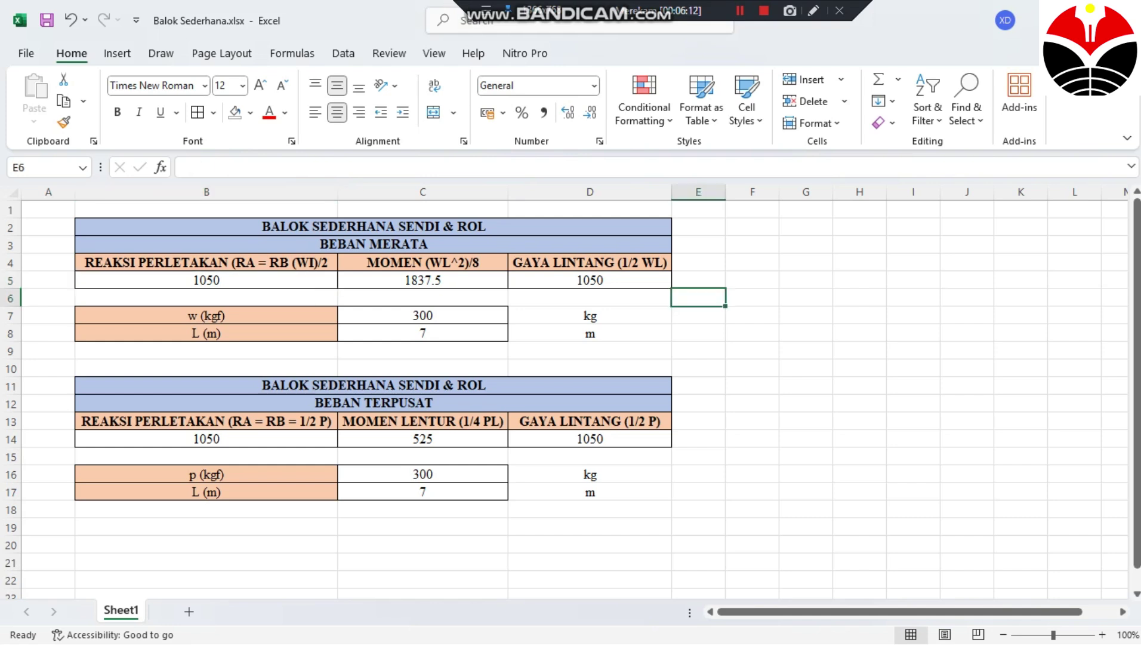
{"action": "left_click", "coordinate": [206, 280]}
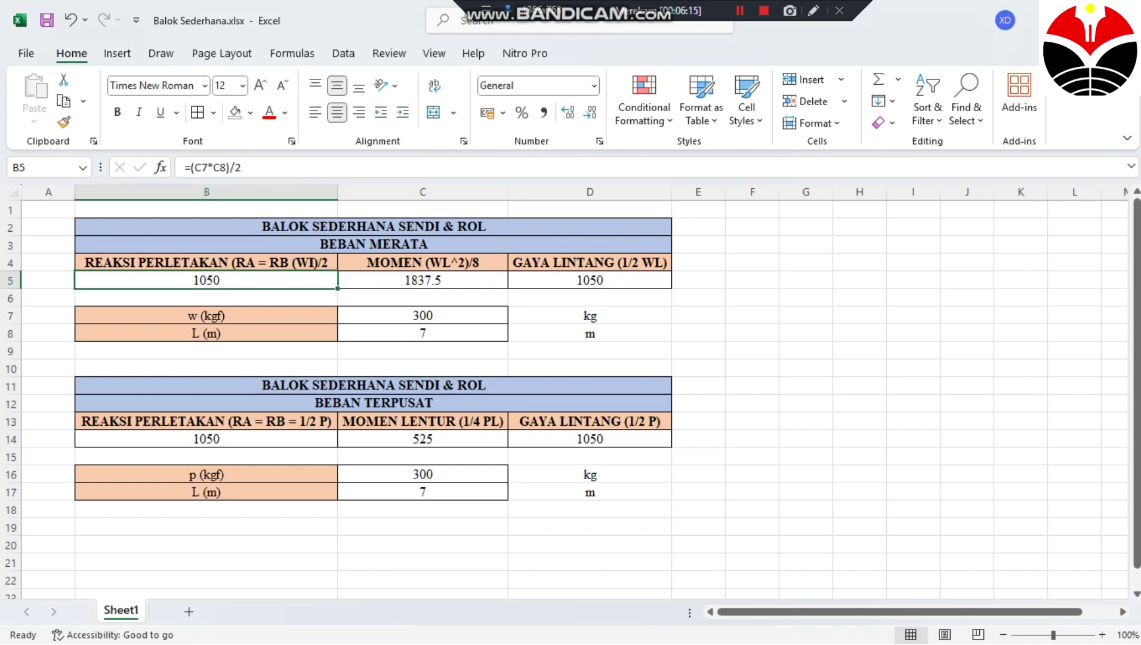
{"action": "left_click", "coordinate": [245, 168]}
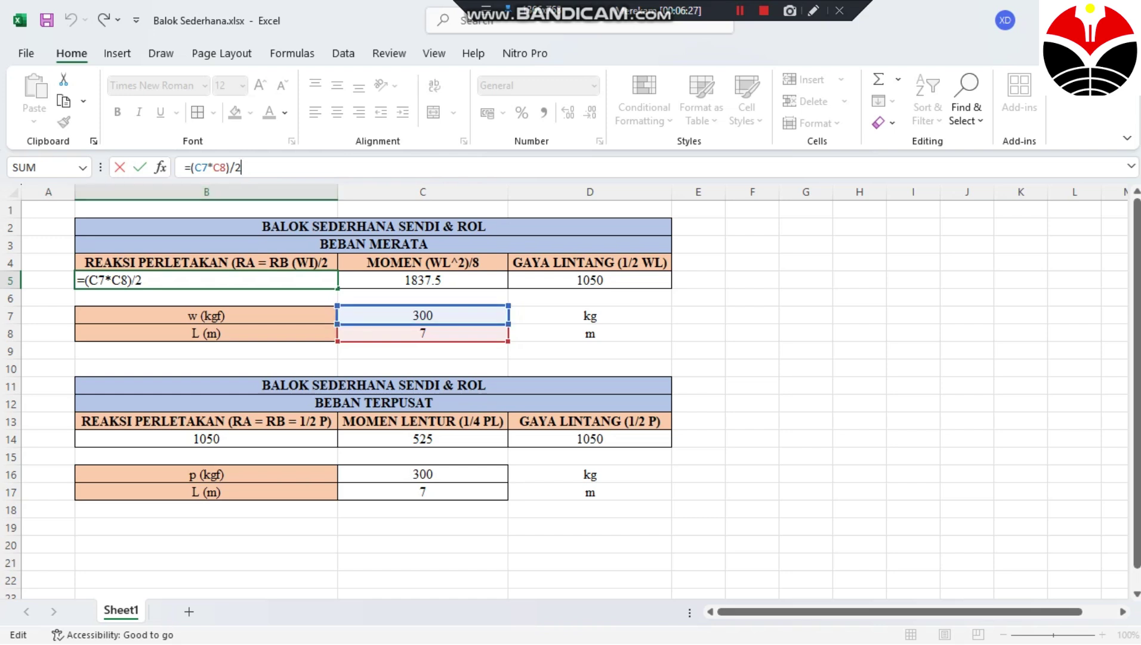
{"action": "key", "text": "Return"}
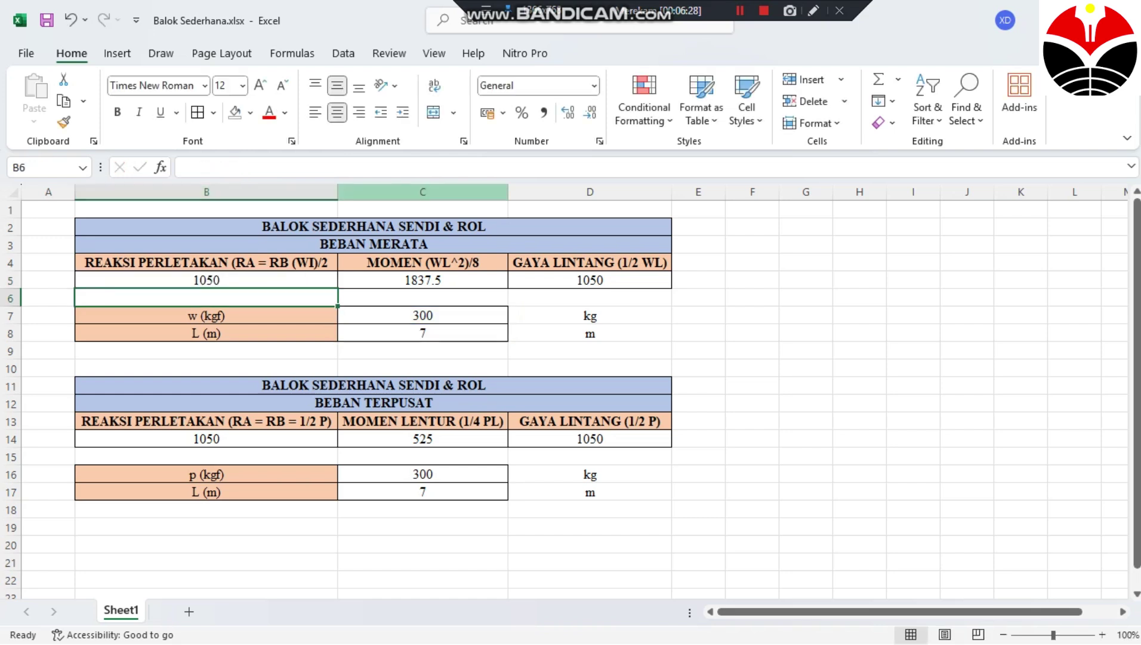
{"action": "left_click", "coordinate": [207, 280]}
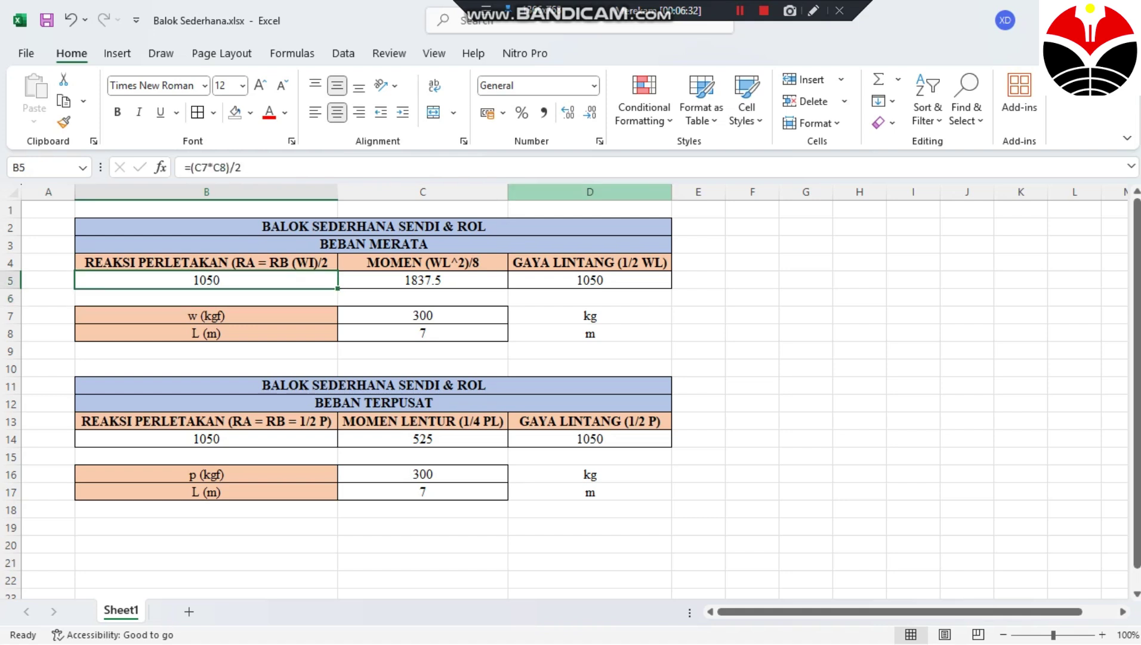
Switch back to SAP2000 and show the undeformed shape of the beam in place of the joint reactions.
{"action": "mouse_move", "coordinate": [777, 642]}
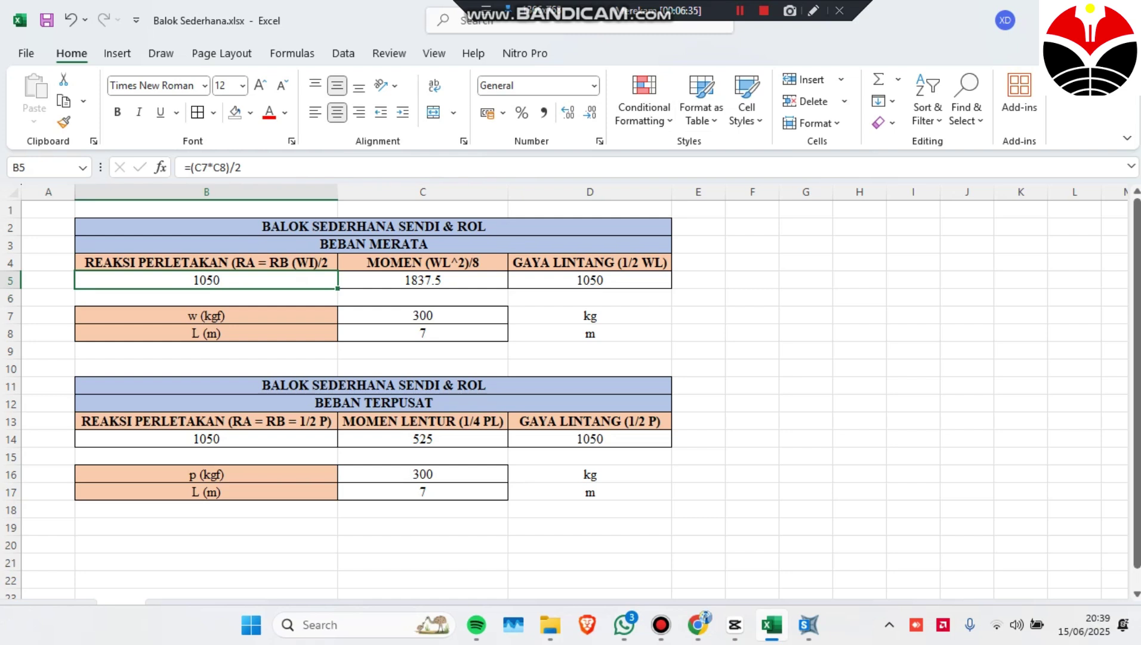
{"action": "left_click", "coordinate": [809, 624]}
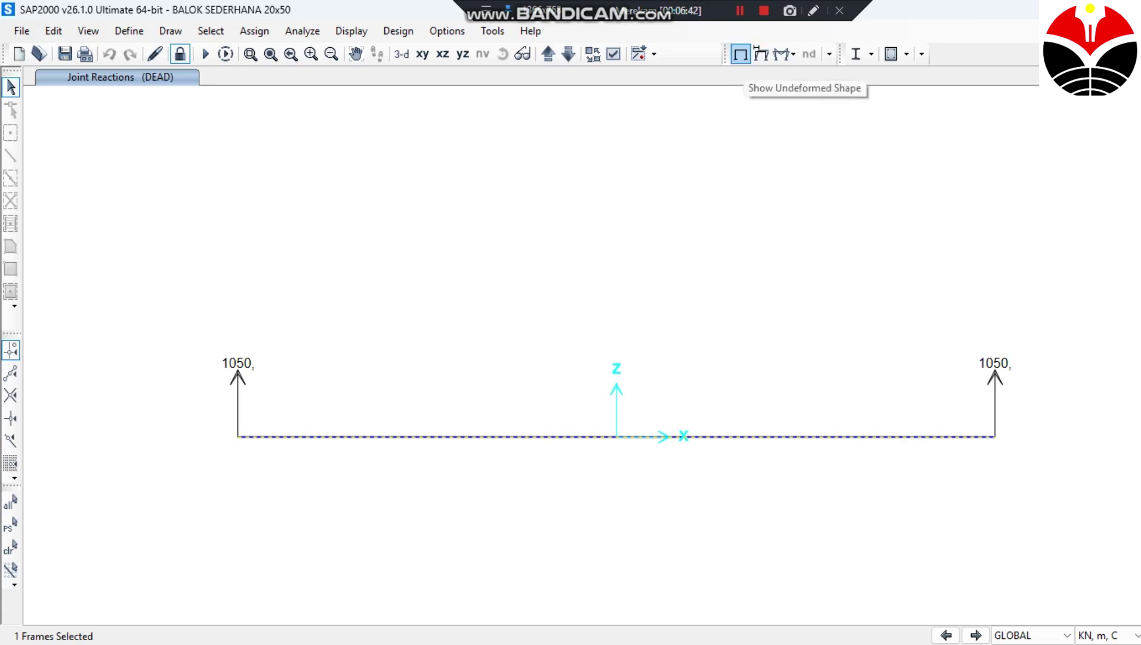
{"action": "left_click", "coordinate": [740, 54]}
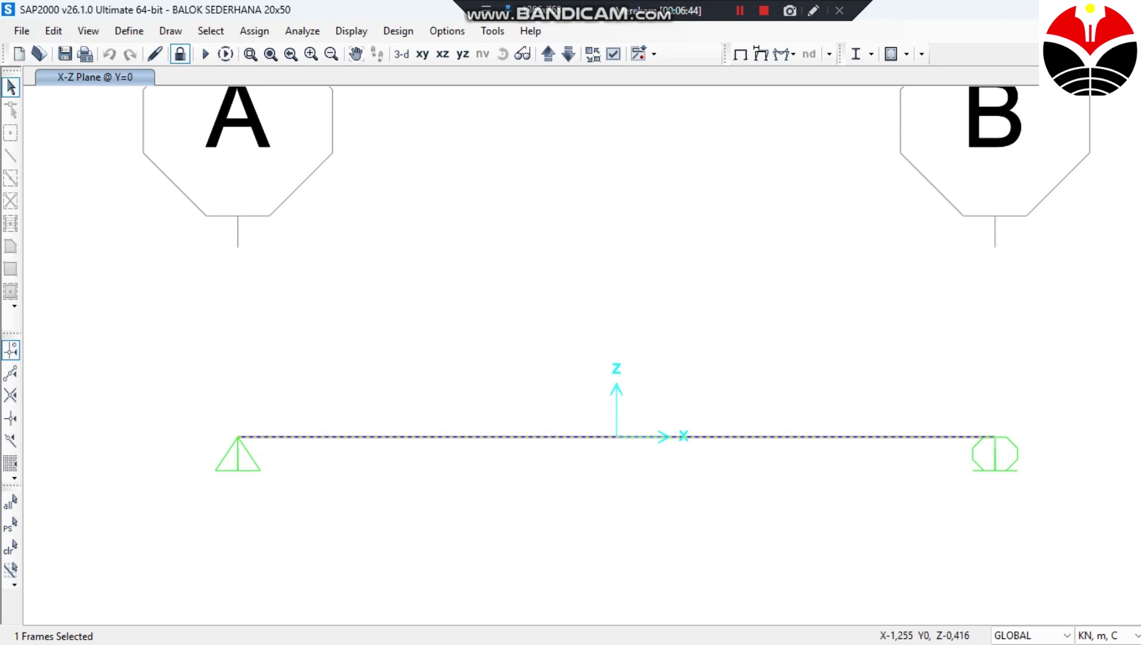
{"action": "left_click", "coordinate": [740, 10]}
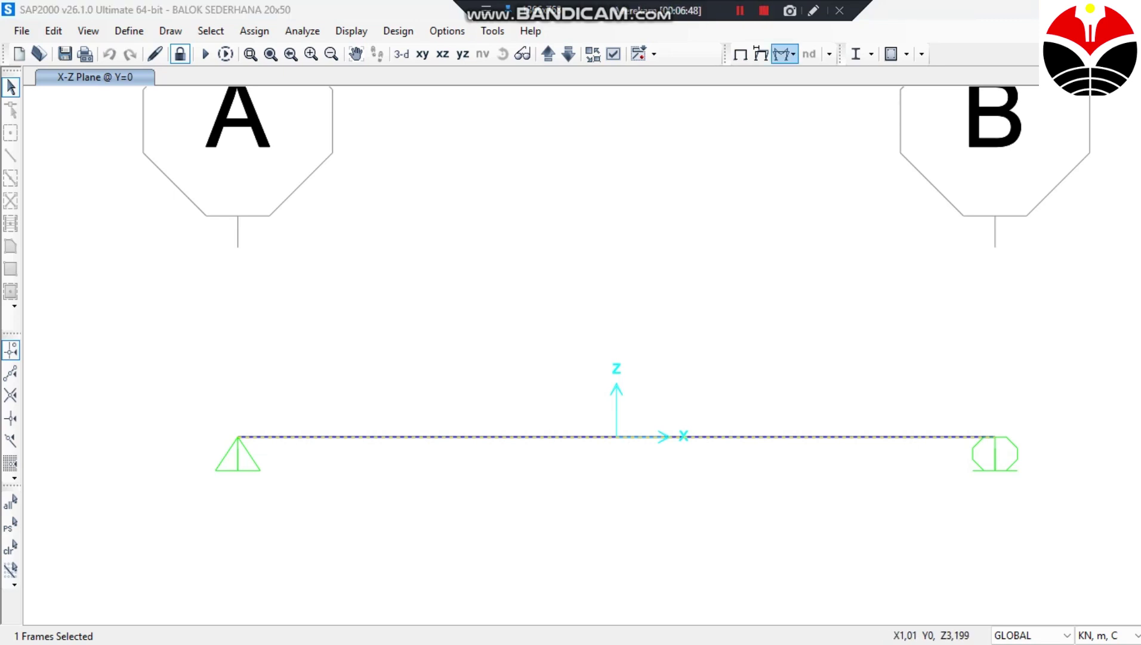
Display the beam's Moment 3-3 force diagram for the DEAD case as a filled diagram with automatic scaling.
{"action": "left_click", "coordinate": [784, 54]}
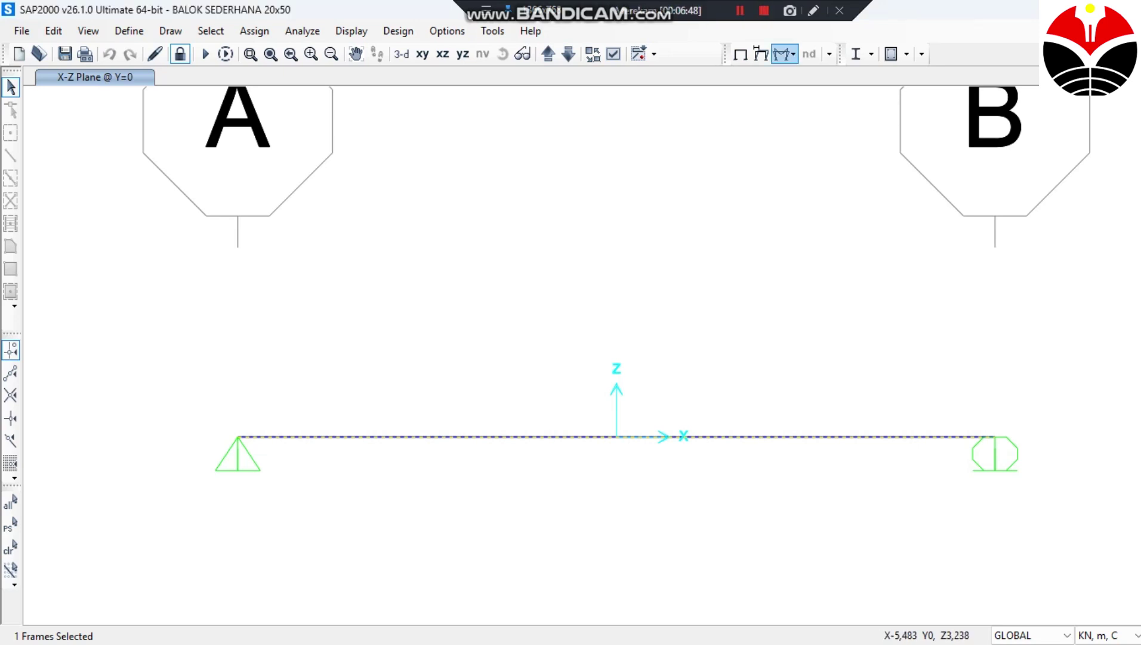
{"action": "left_click", "coordinate": [793, 54]}
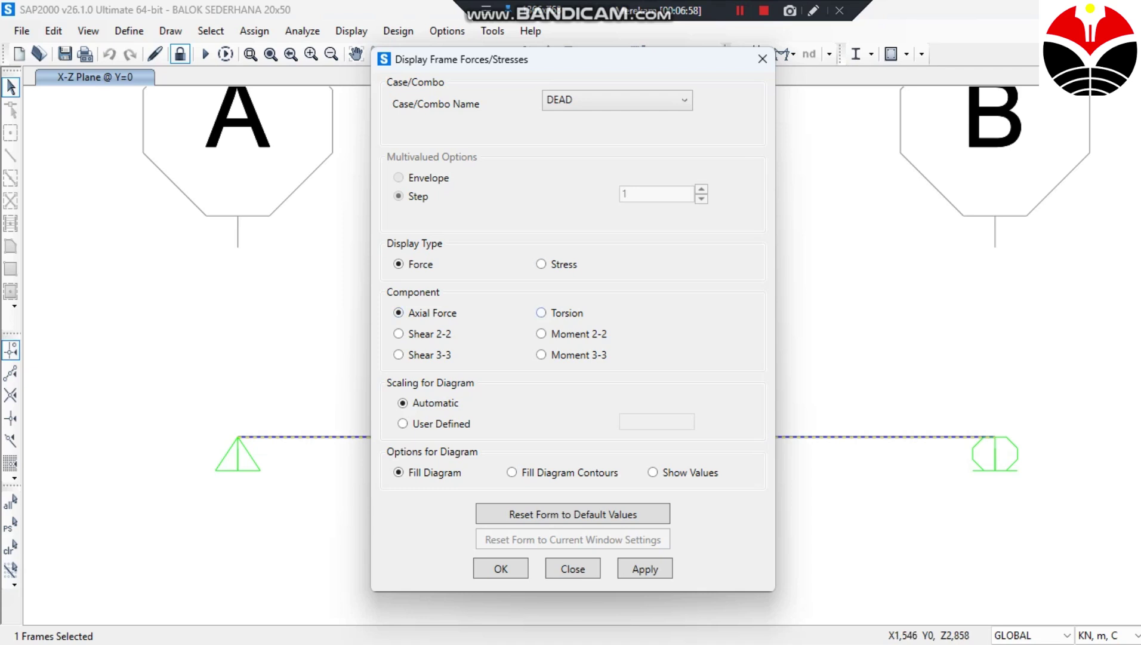
{"action": "left_click", "coordinate": [541, 354]}
{"action": "left_click", "coordinate": [653, 472]}
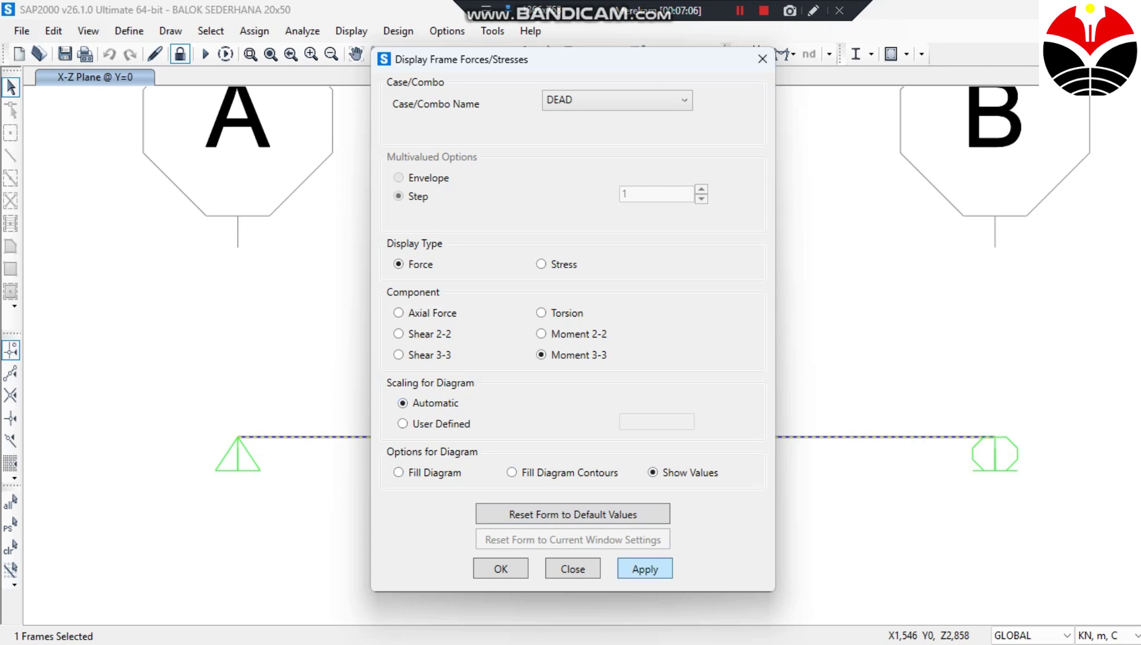
{"action": "left_click", "coordinate": [740, 11]}
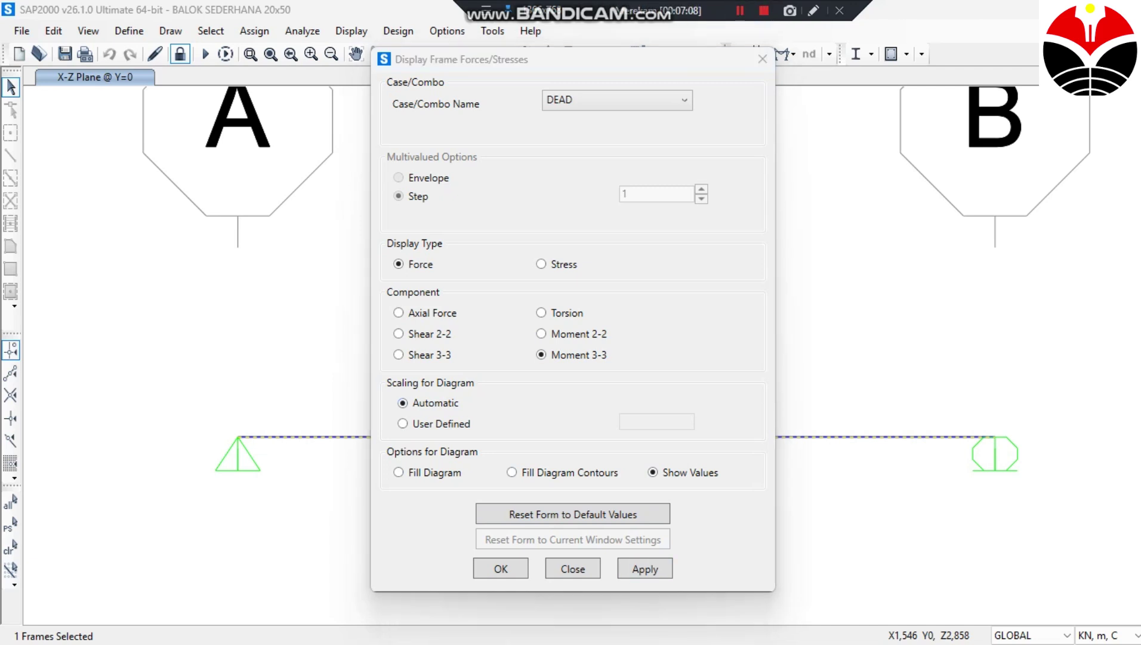
{"action": "left_click", "coordinate": [398, 473]}
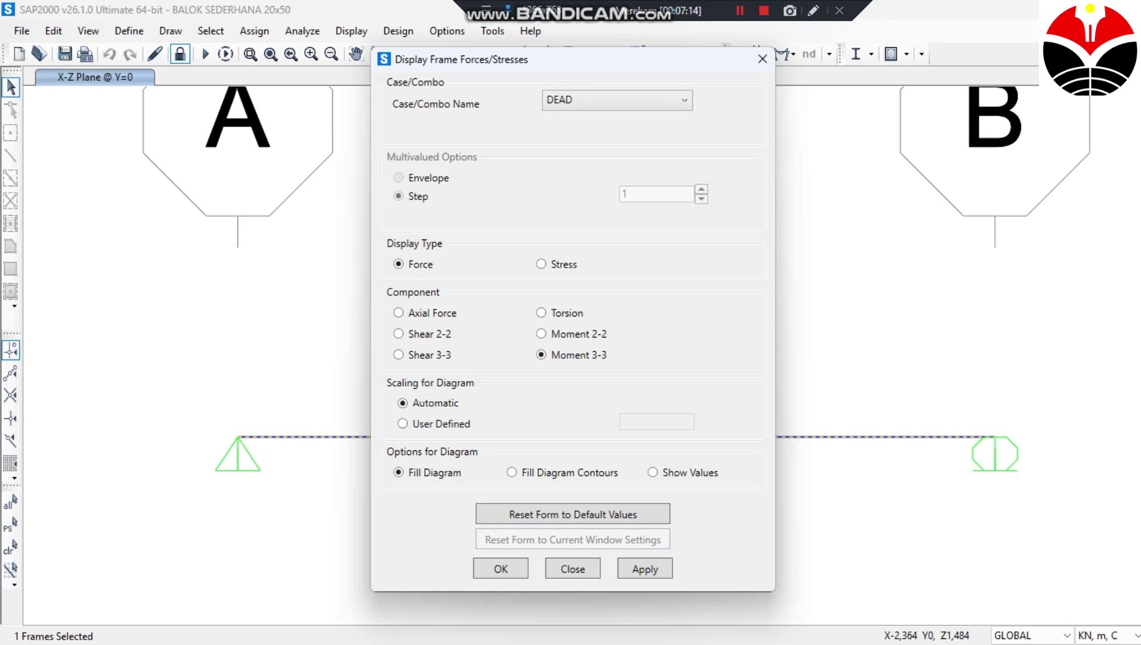
{"action": "left_click", "coordinate": [645, 568]}
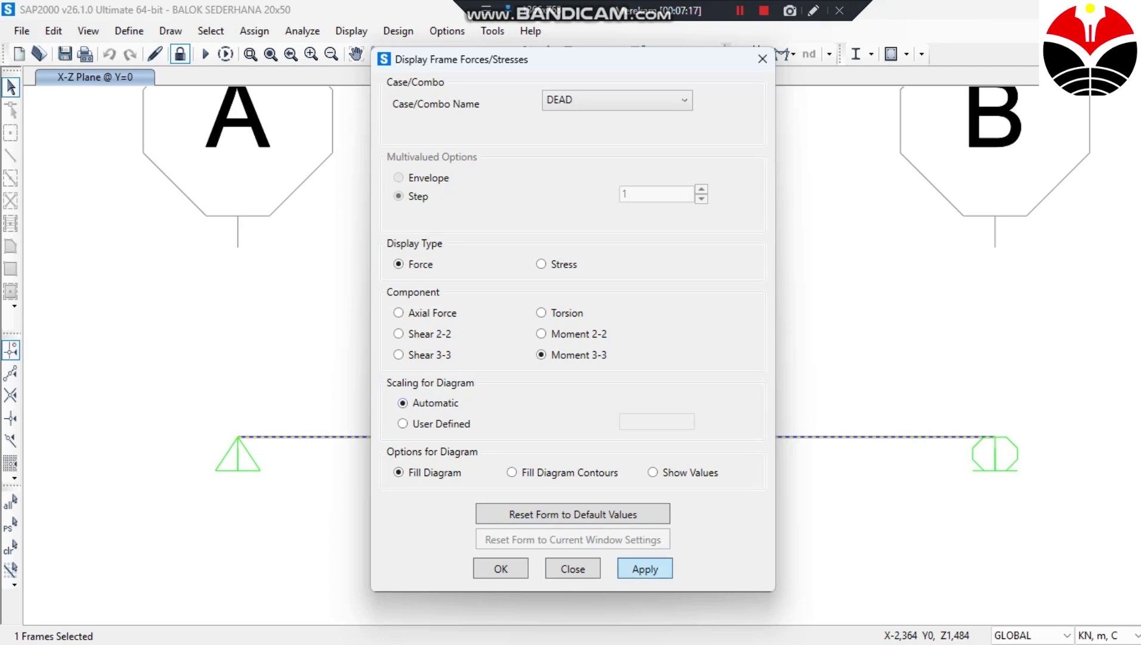
{"action": "left_click", "coordinate": [501, 568]}
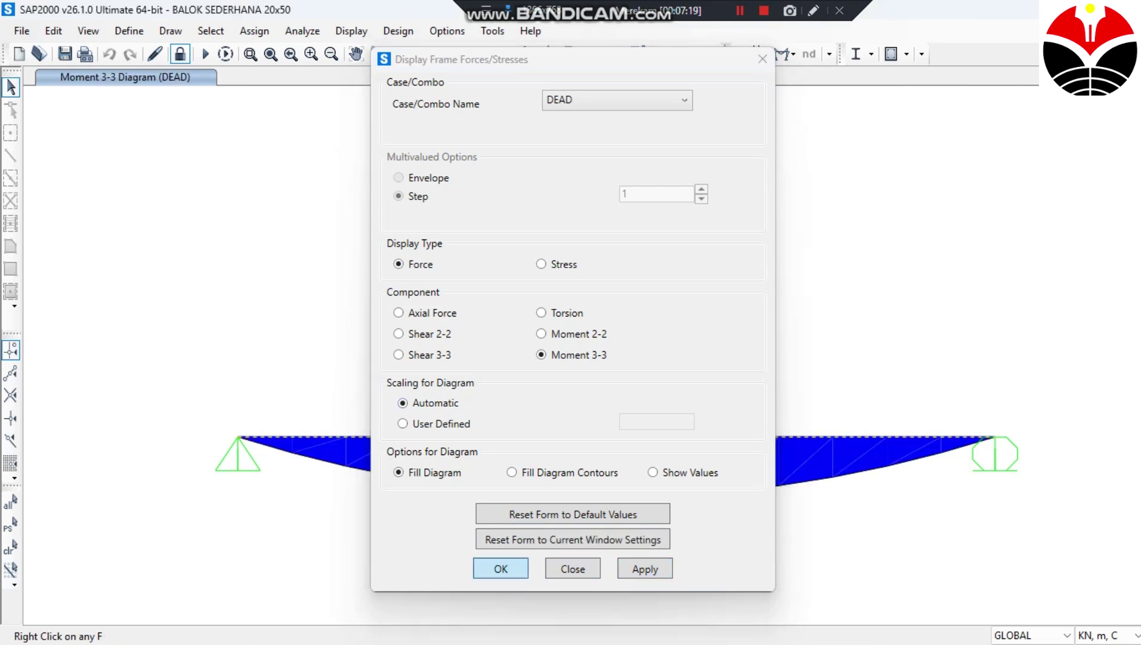
Examine the moment diagram at midspan and open the beam's detailed diagrams with the maximum values shown.
{"action": "scroll", "coordinate": [447, 298], "scroll_direction": "down", "scroll_amount": 2}
{"action": "scroll", "coordinate": [515, 408], "scroll_direction": "up", "scroll_amount": 2}
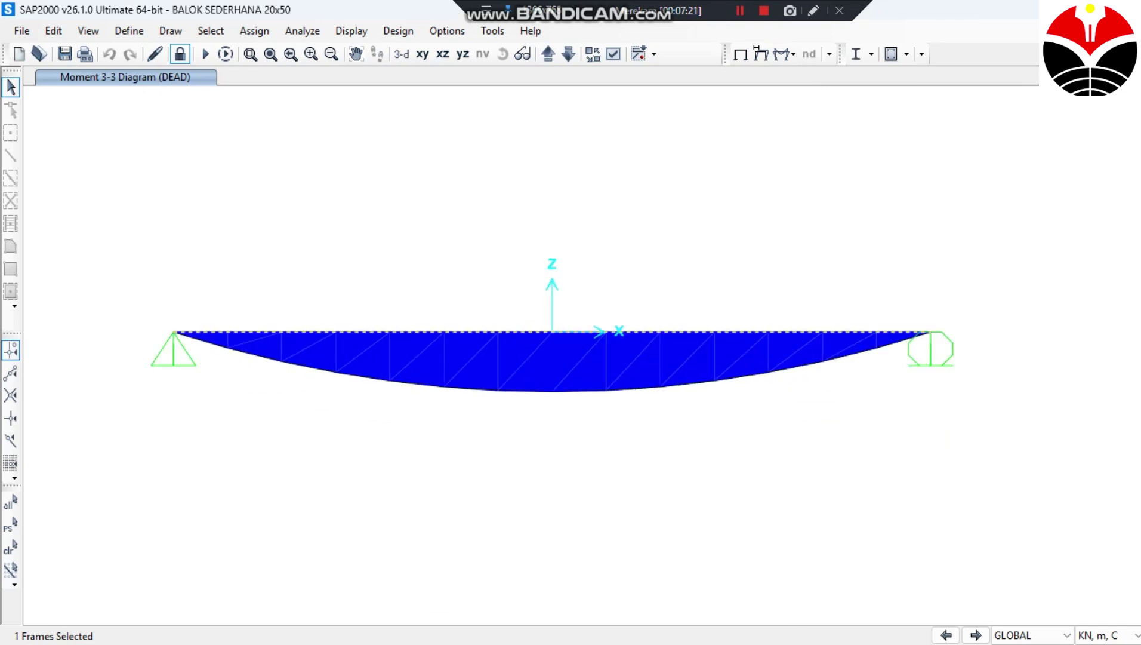
{"action": "scroll", "coordinate": [541, 374], "scroll_direction": "down", "scroll_amount": 2}
{"action": "scroll", "coordinate": [504, 251], "scroll_direction": "up", "scroll_amount": 2}
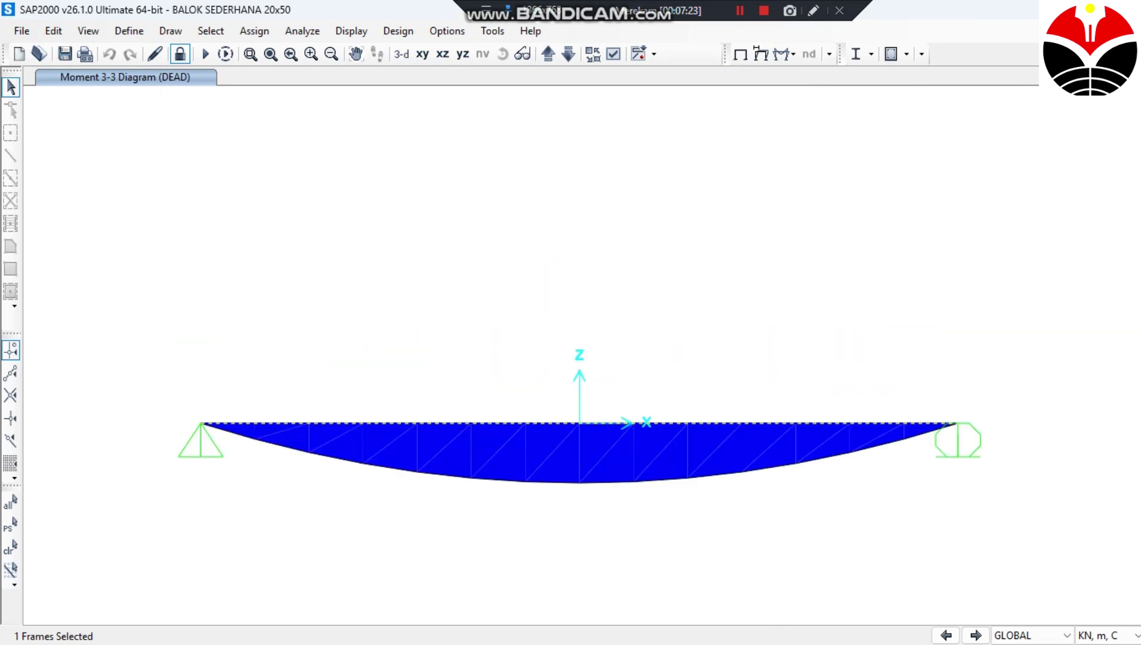
{"action": "scroll", "coordinate": [501, 272], "scroll_direction": "down", "scroll_amount": 2}
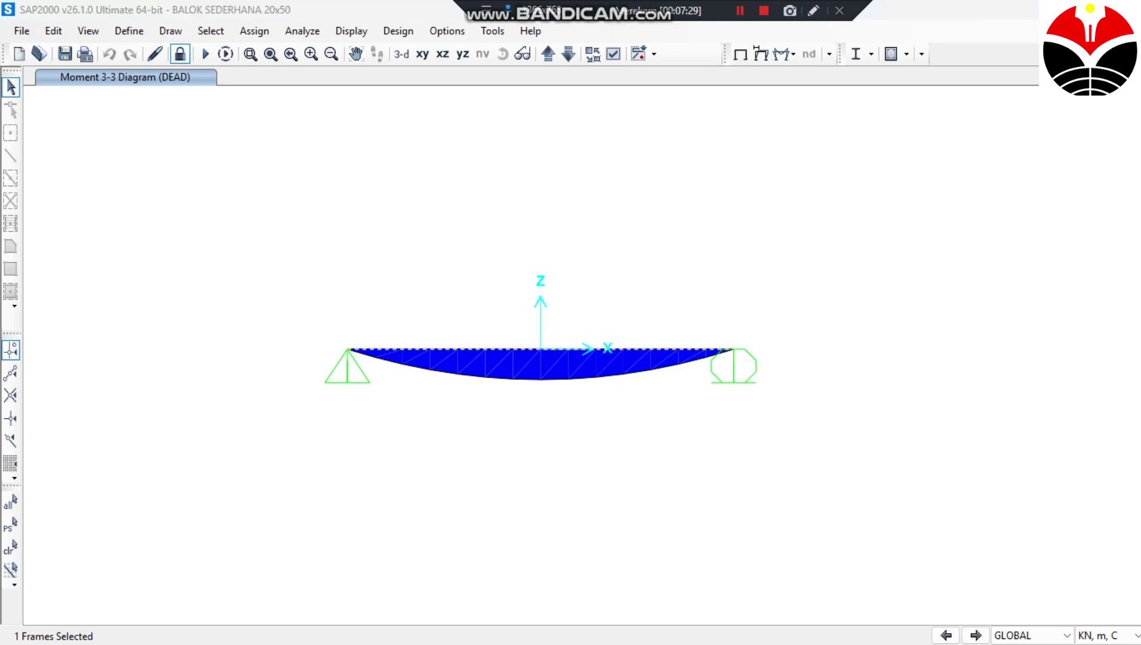
{"action": "scroll", "coordinate": [583, 344], "scroll_direction": "up", "scroll_amount": 2}
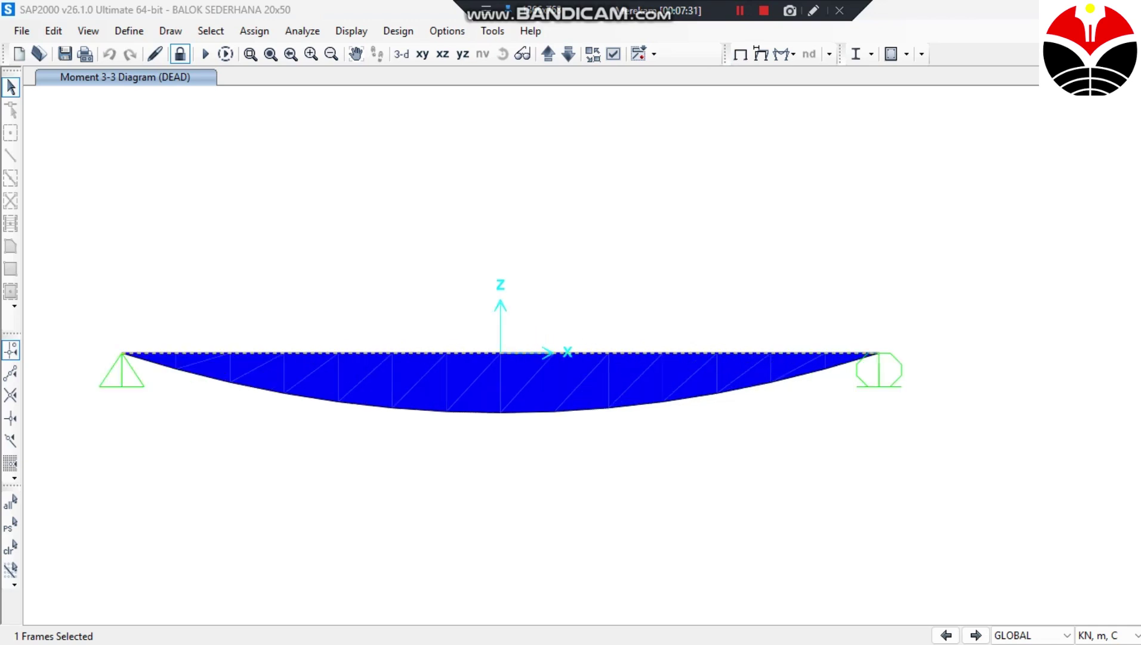
{"action": "scroll", "coordinate": [415, 373], "scroll_direction": "up", "scroll_amount": 2}
{"action": "scroll", "coordinate": [415, 373], "scroll_direction": "down", "scroll_amount": 2}
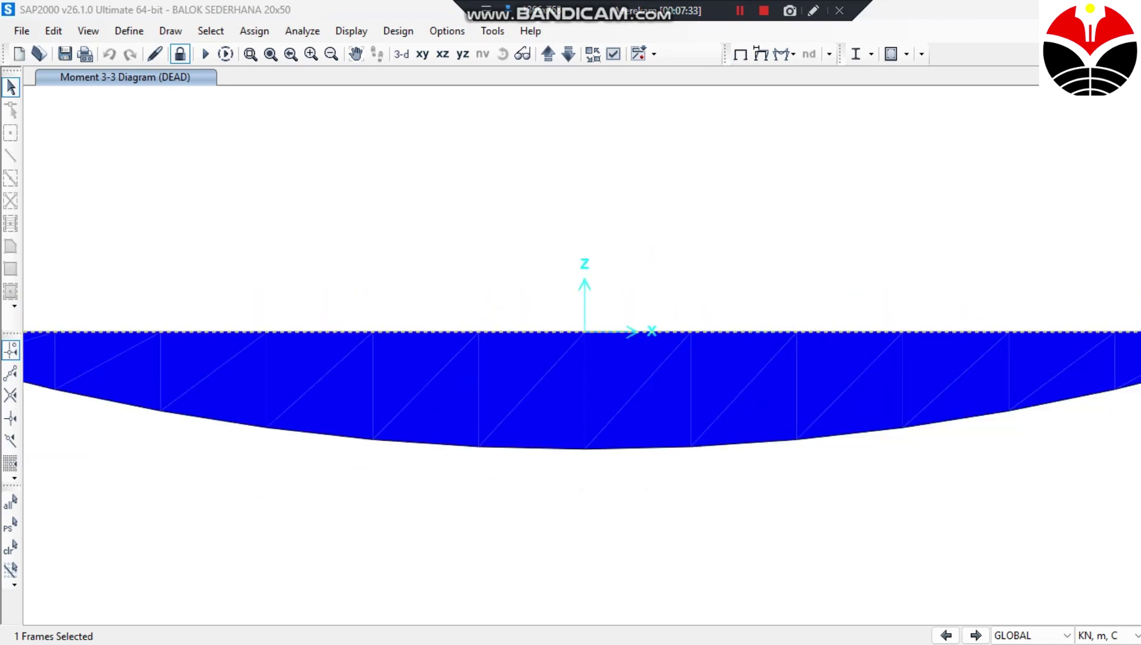
{"action": "scroll", "coordinate": [421, 367], "scroll_direction": "down", "scroll_amount": 2}
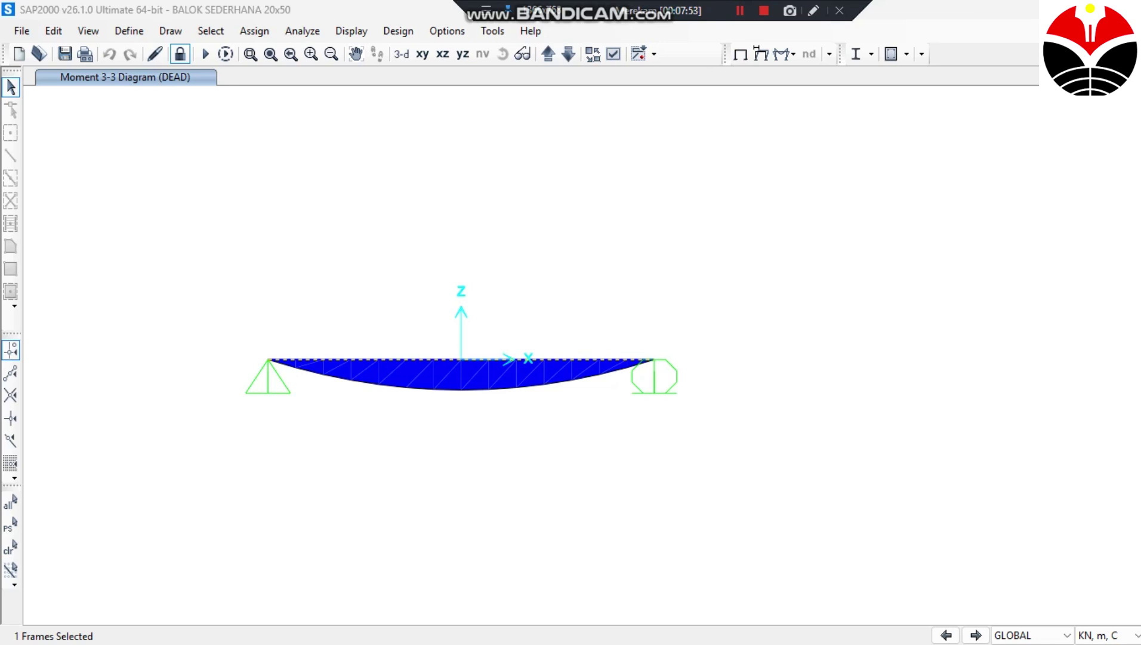
{"action": "mouse_move", "coordinate": [461, 359]}
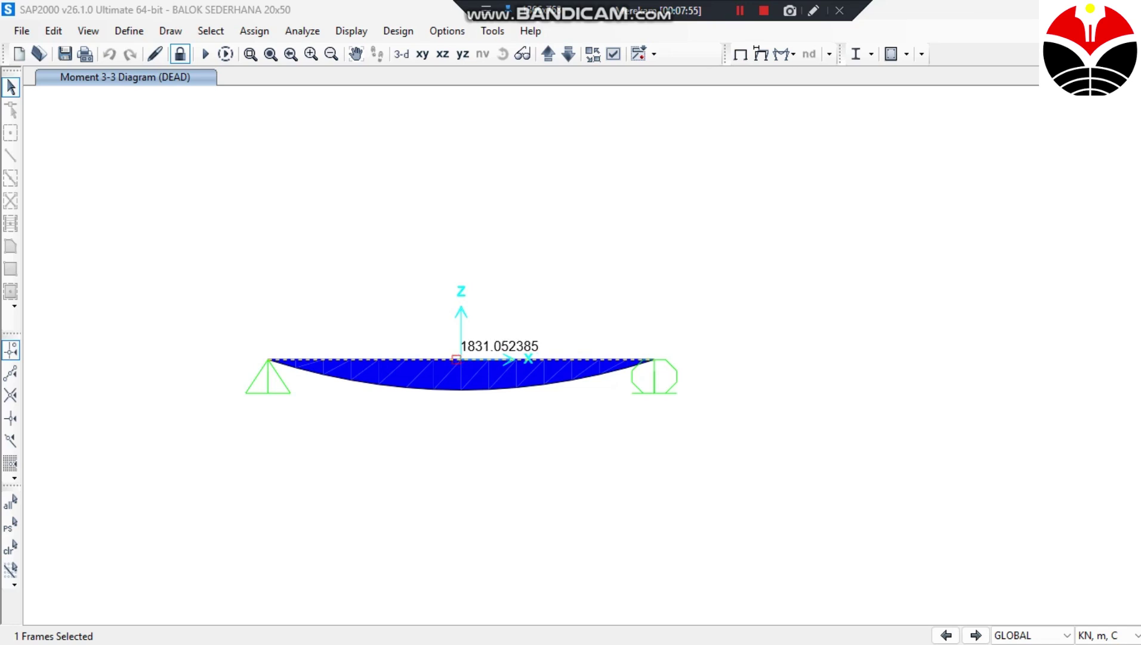
{"action": "scroll", "coordinate": [457, 358], "scroll_direction": "up", "scroll_amount": 3}
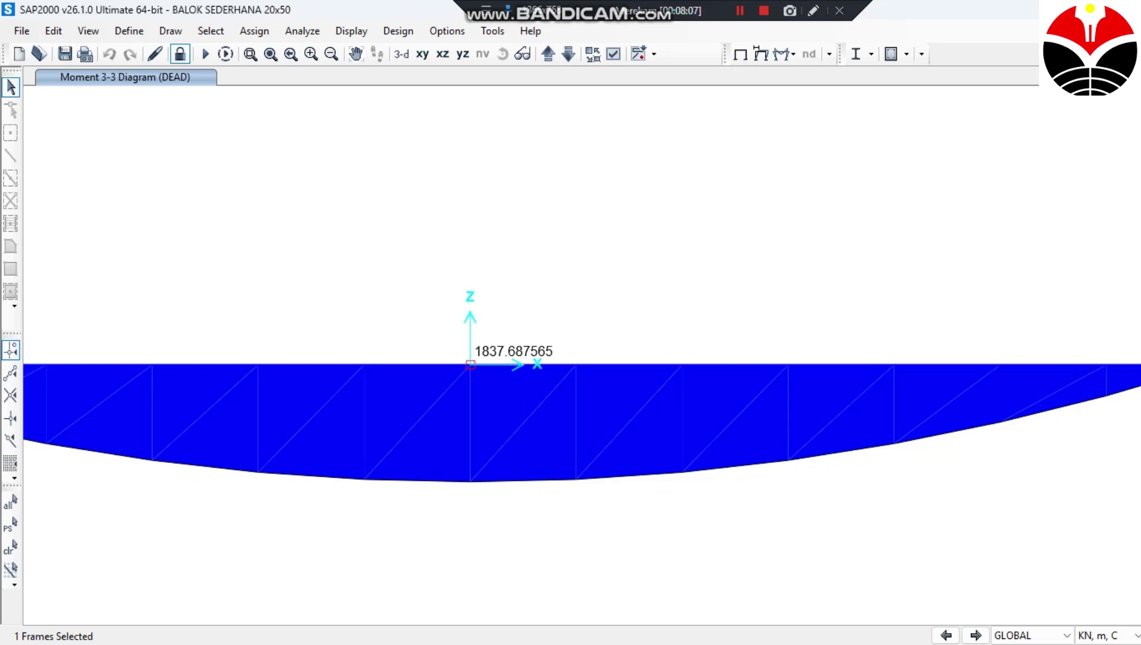
{"action": "right_click", "coordinate": [470, 364]}
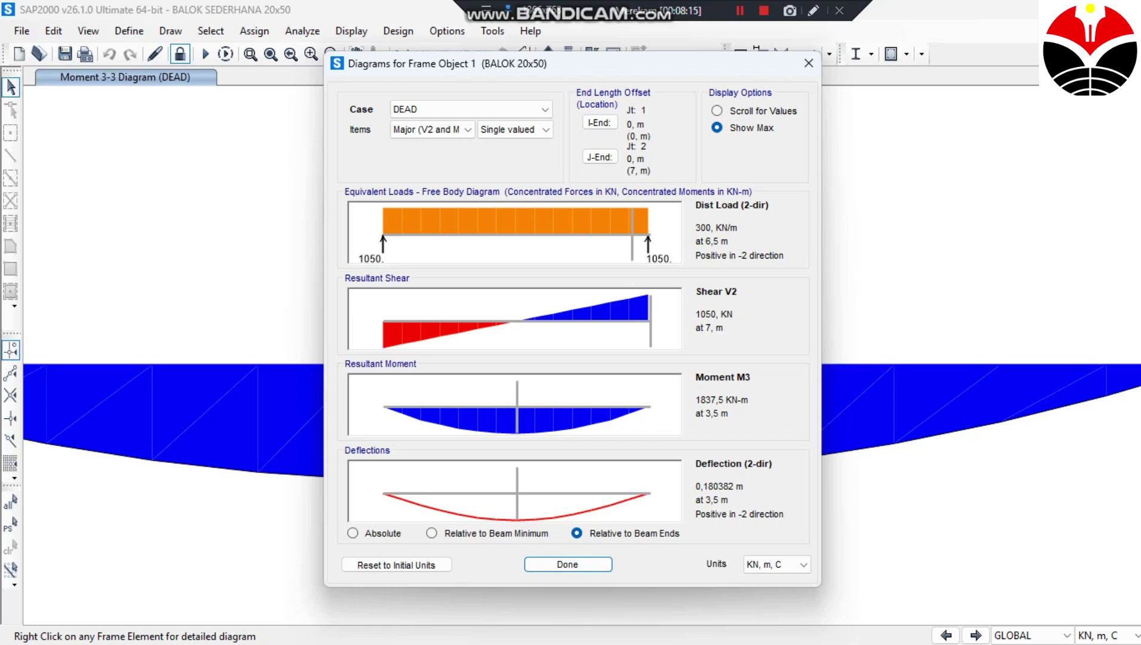
Switch to the Excel workbook Balok Sederhana.xlsx and inspect the distributed-load moment formula in cell C5.
{"action": "mouse_move", "coordinate": [772, 633]}
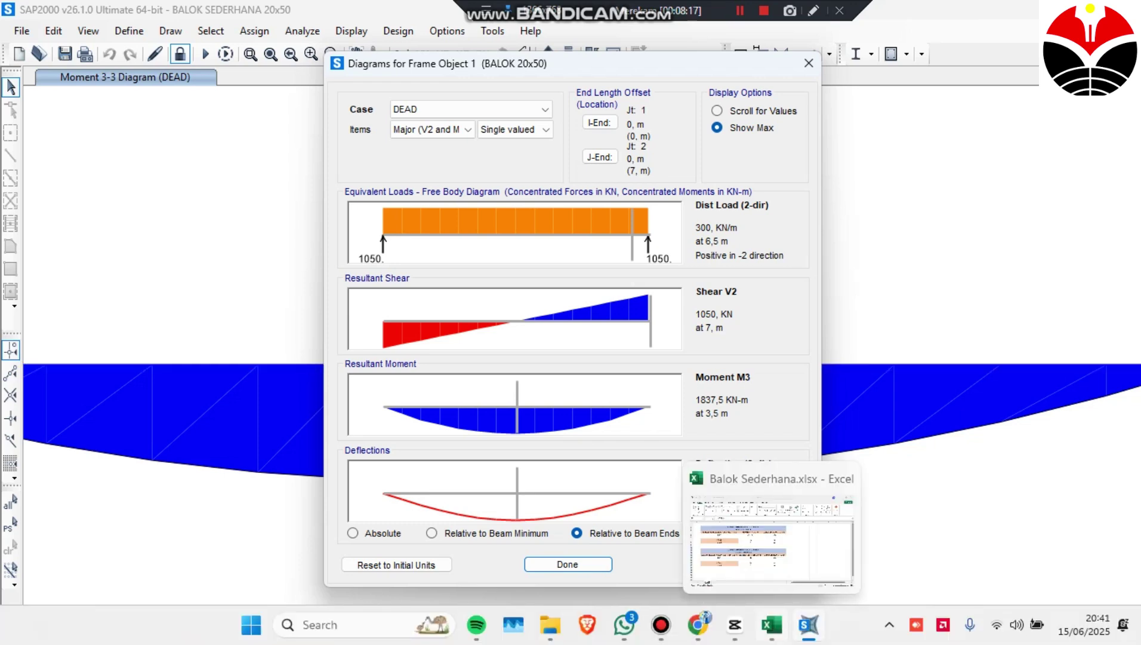
{"action": "left_click", "coordinate": [833, 480]}
{"action": "left_click", "coordinate": [423, 280]}
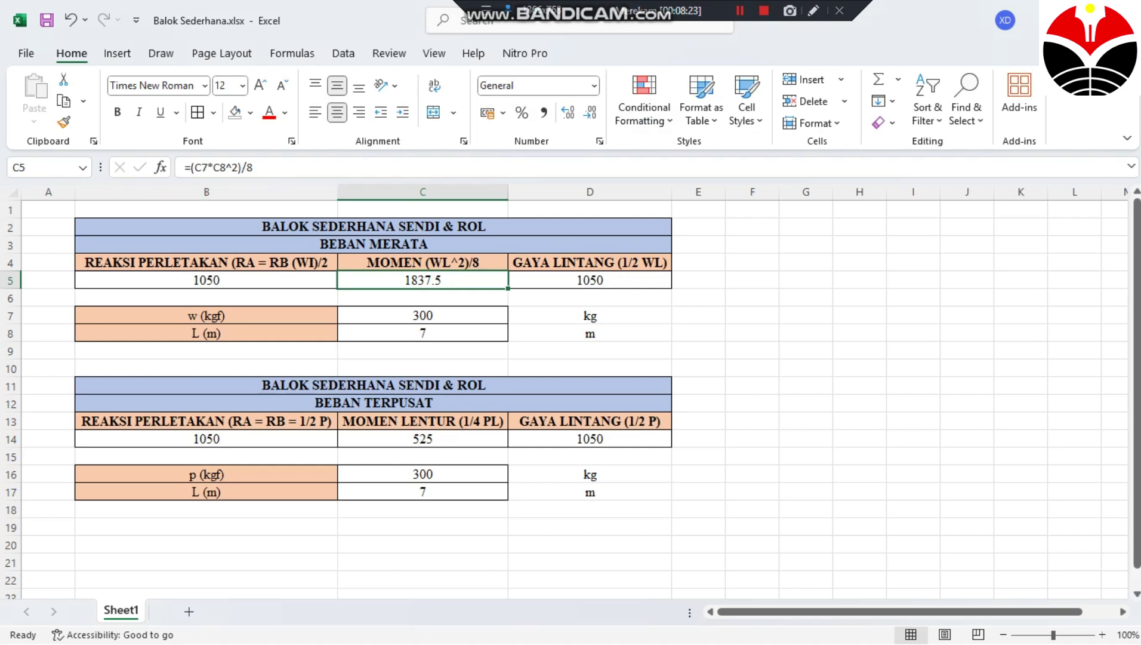
{"action": "left_click", "coordinate": [308, 167]}
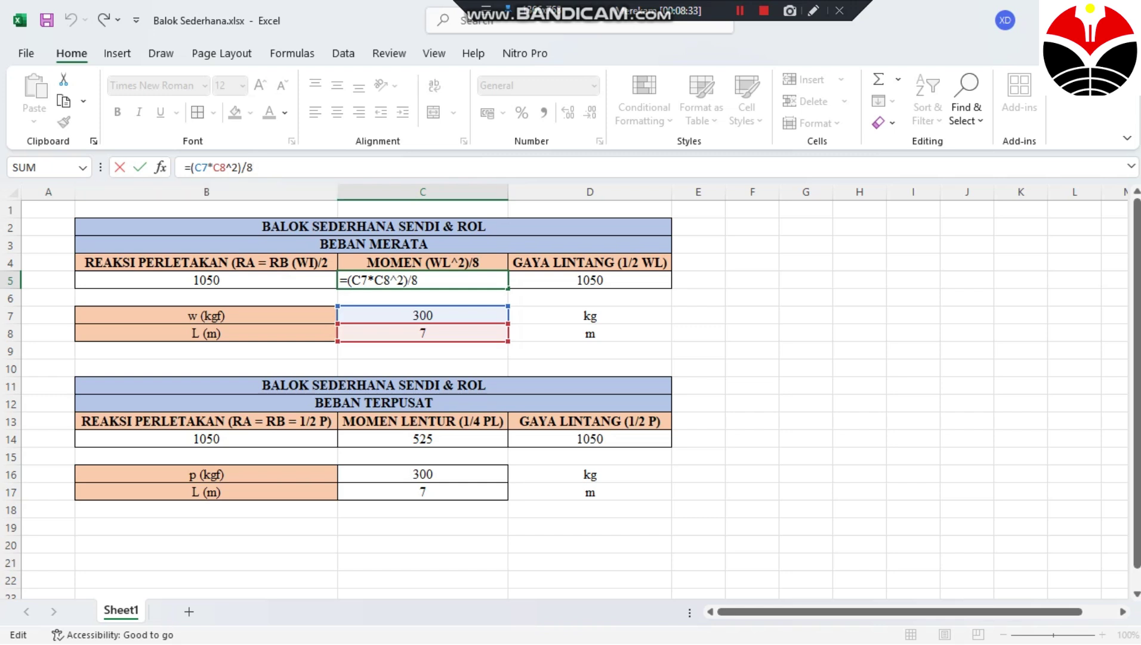
{"action": "key", "text": "Return"}
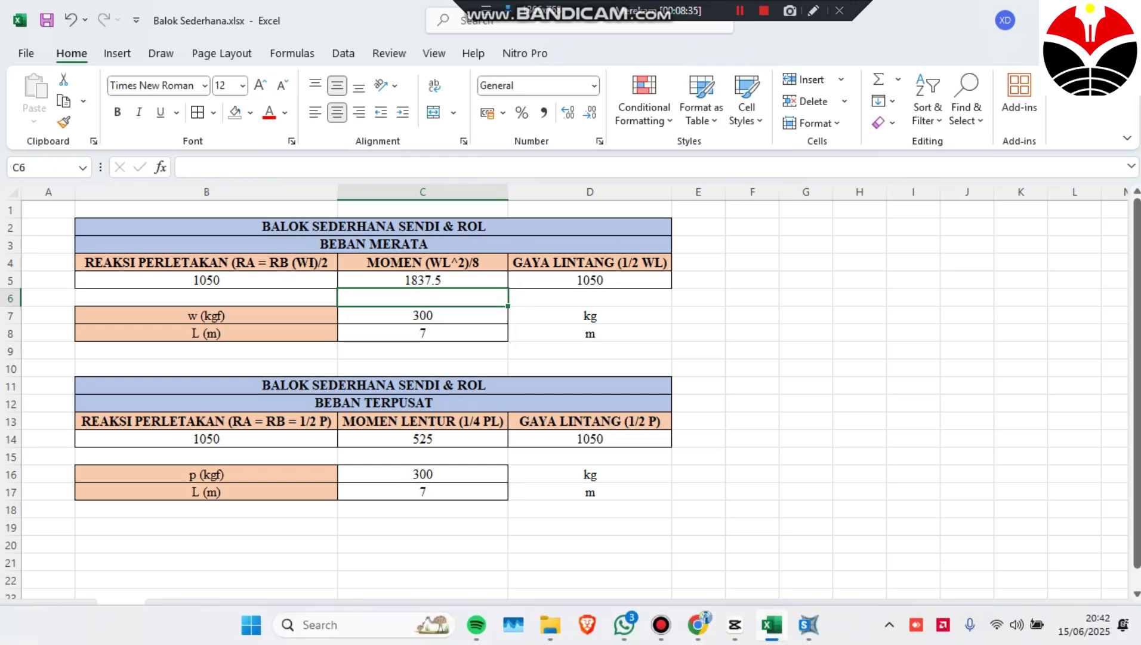
Return to SAP2000, scroll the detailed beam diagrams to location 0 m to read the values there, and close them.
{"action": "key", "text": "alt+Tab"}
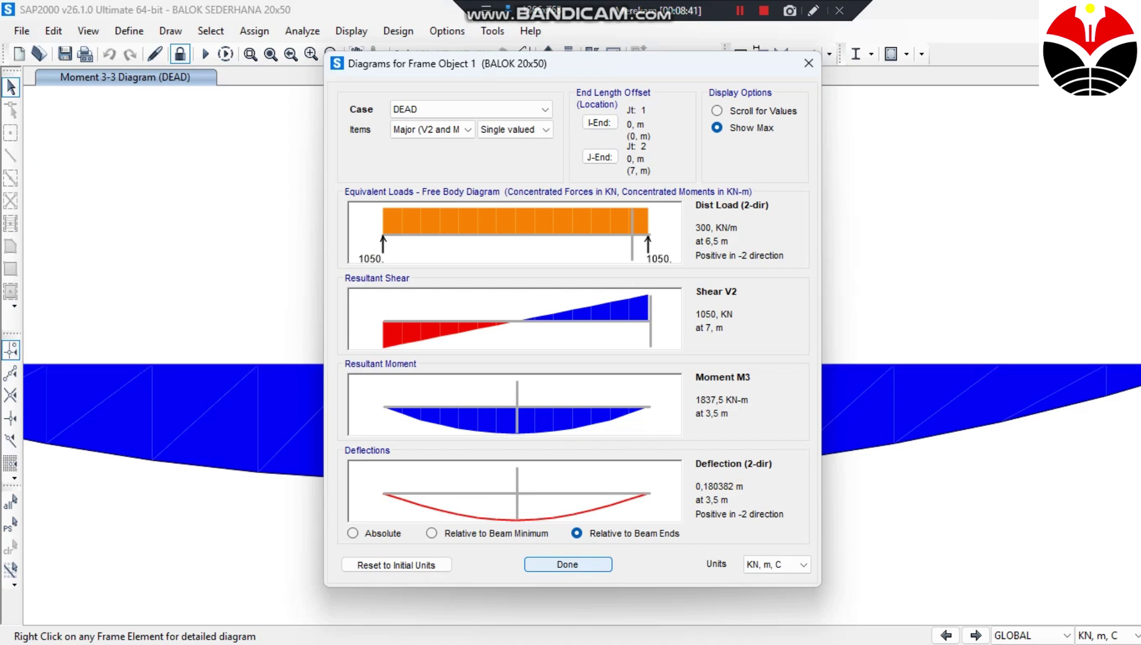
{"action": "left_click", "coordinate": [717, 110]}
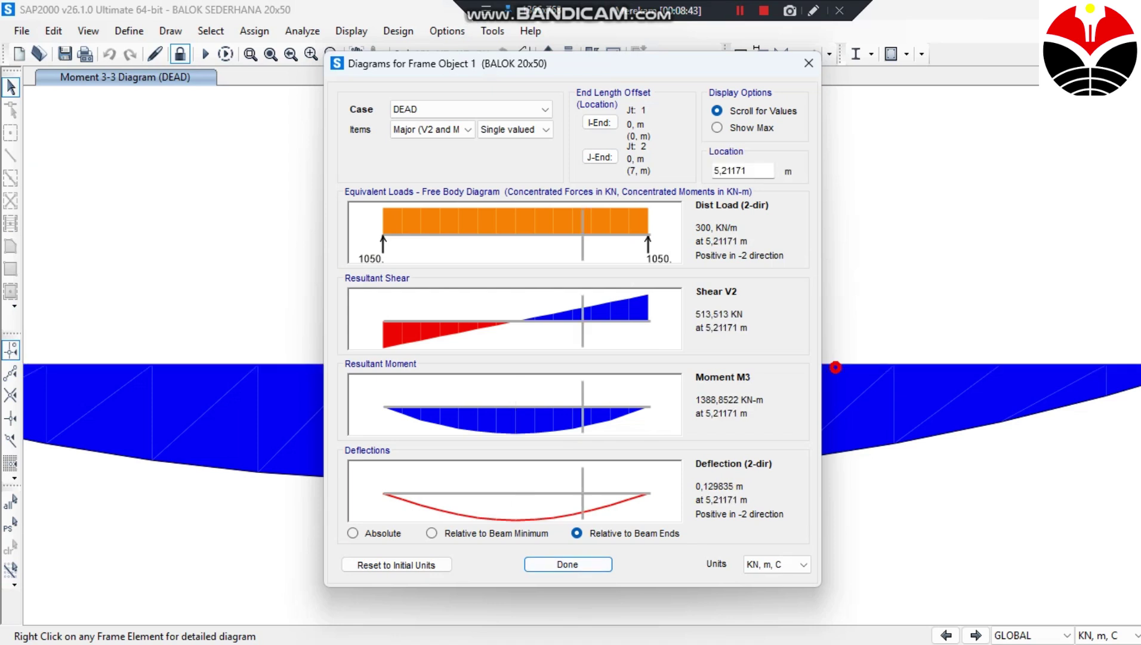
{"action": "left_click", "coordinate": [431, 406]}
{"action": "left_click_drag", "start_coordinate": [431, 406], "coordinate": [383, 406]}
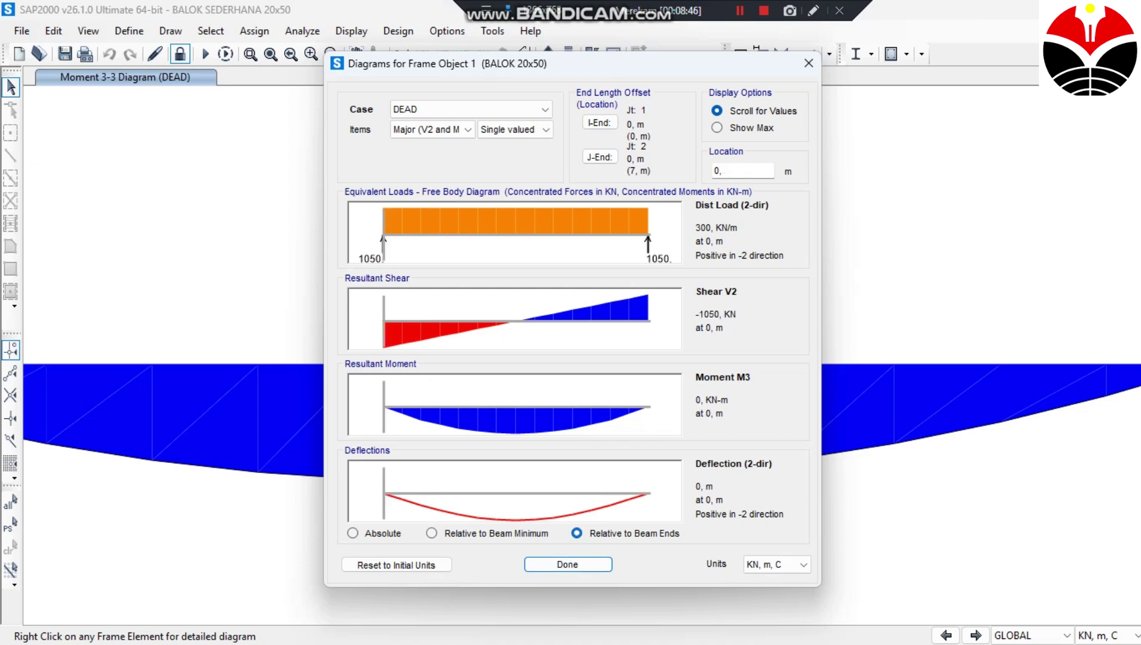
{"action": "left_click", "coordinate": [568, 564]}
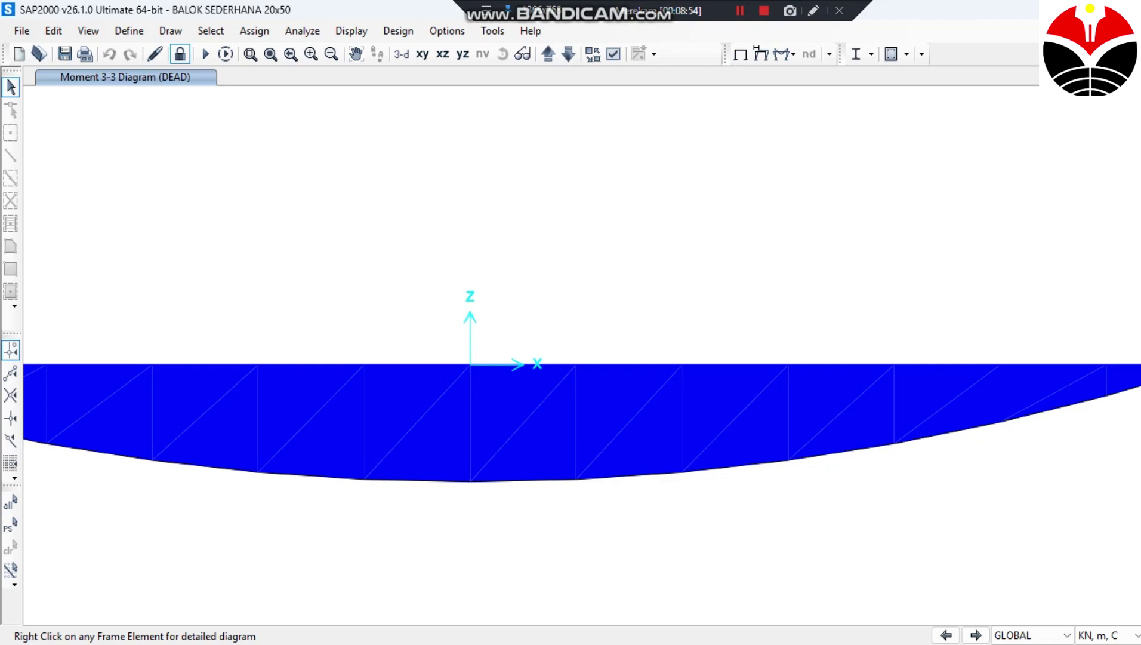
{"action": "scroll", "coordinate": [611, 413], "scroll_direction": "down", "scroll_amount": 2}
{"action": "scroll", "coordinate": [610, 413], "scroll_direction": "up", "scroll_amount": 2}
{"action": "scroll", "coordinate": [610, 413], "scroll_direction": "down", "scroll_amount": 2}
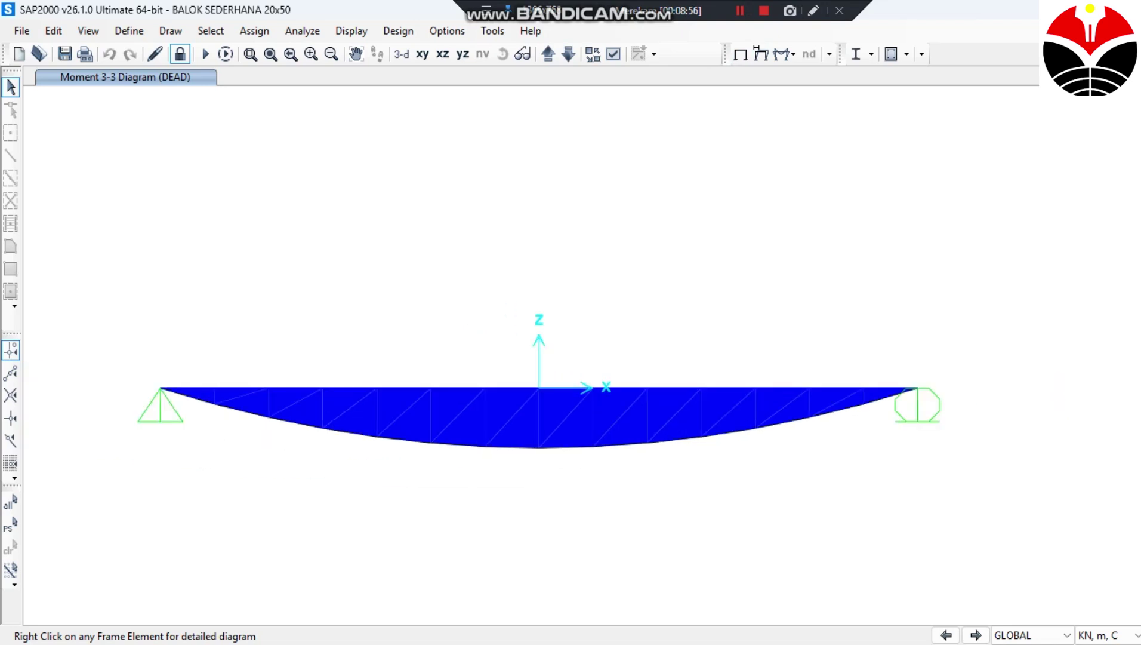
Show the undeformed shape of the beam in place of the moment diagram.
{"action": "left_click", "coordinate": [740, 54]}
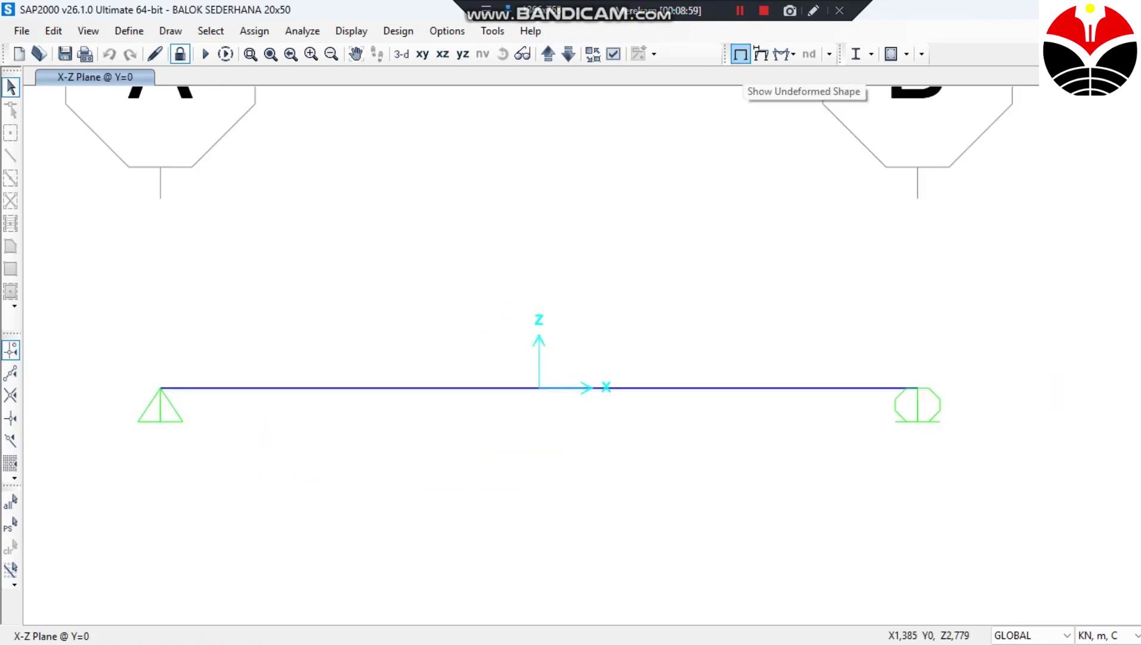
{"action": "scroll", "coordinate": [697, 397], "scroll_direction": "down", "scroll_amount": 2}
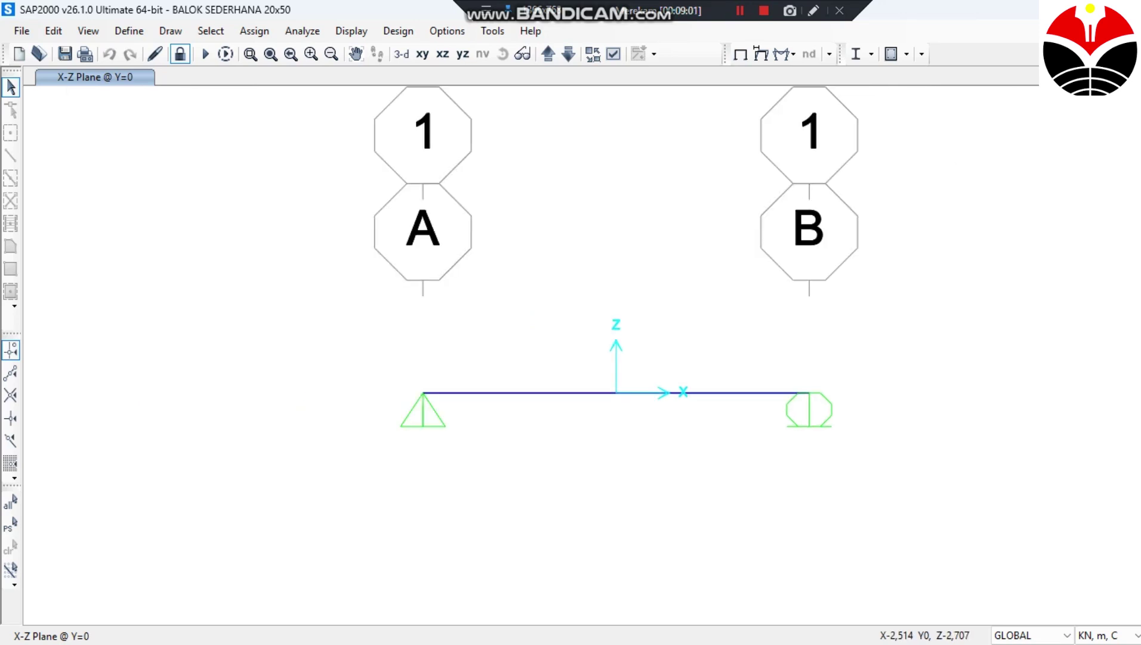
{"action": "scroll", "coordinate": [489, 547], "scroll_direction": "down", "scroll_amount": 2}
{"action": "scroll", "coordinate": [543, 463], "scroll_direction": "up", "scroll_amount": 2}
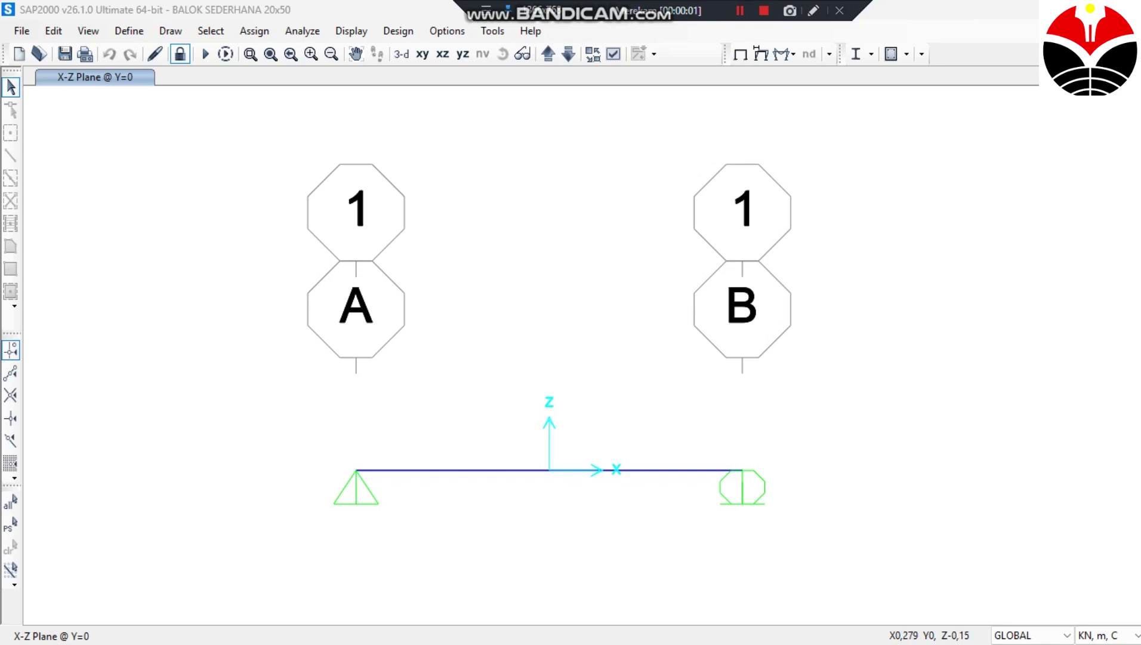
{"action": "left_click_drag", "start_coordinate": [550, 484], "coordinate": [487, 420]}
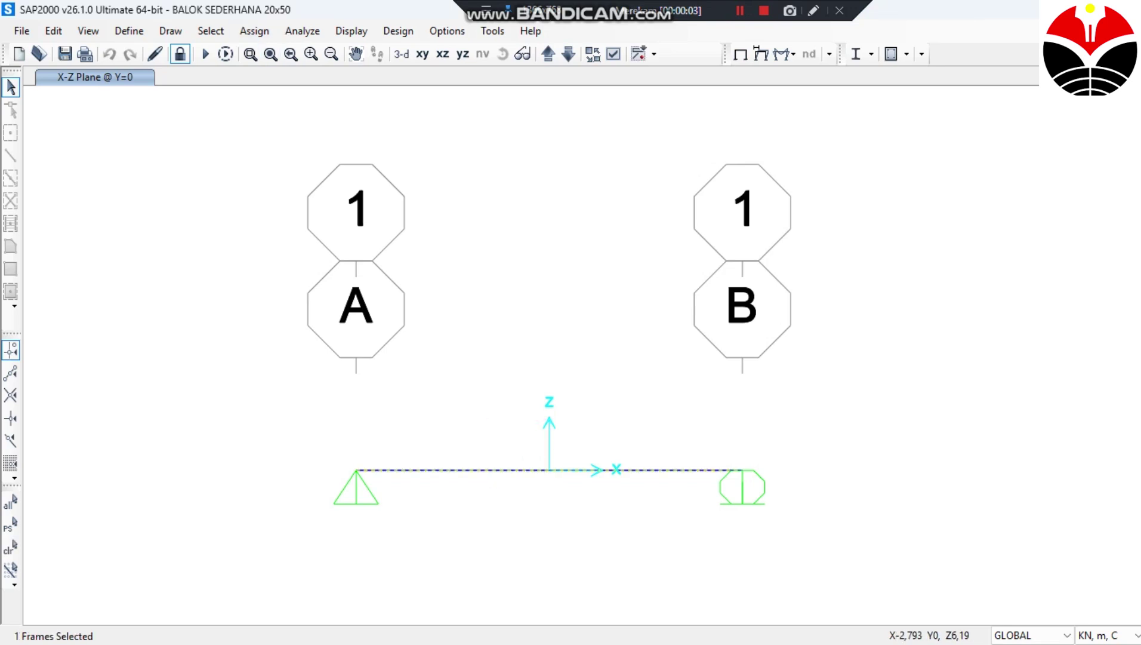
{"action": "left_click", "coordinate": [254, 31]}
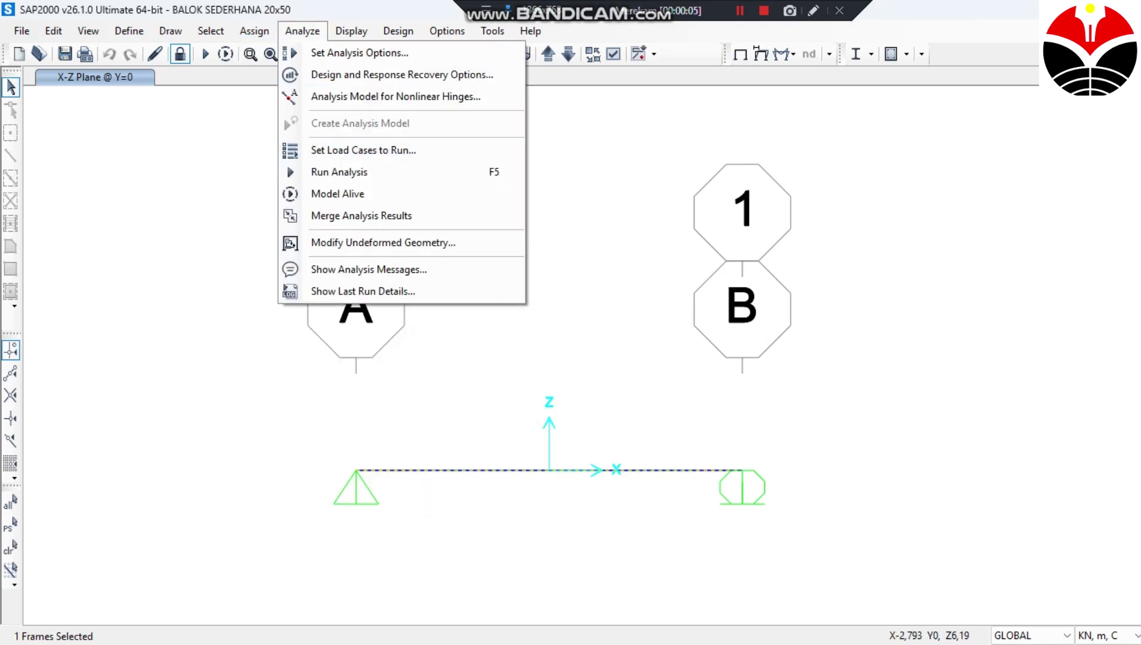
{"action": "left_click", "coordinate": [254, 31]}
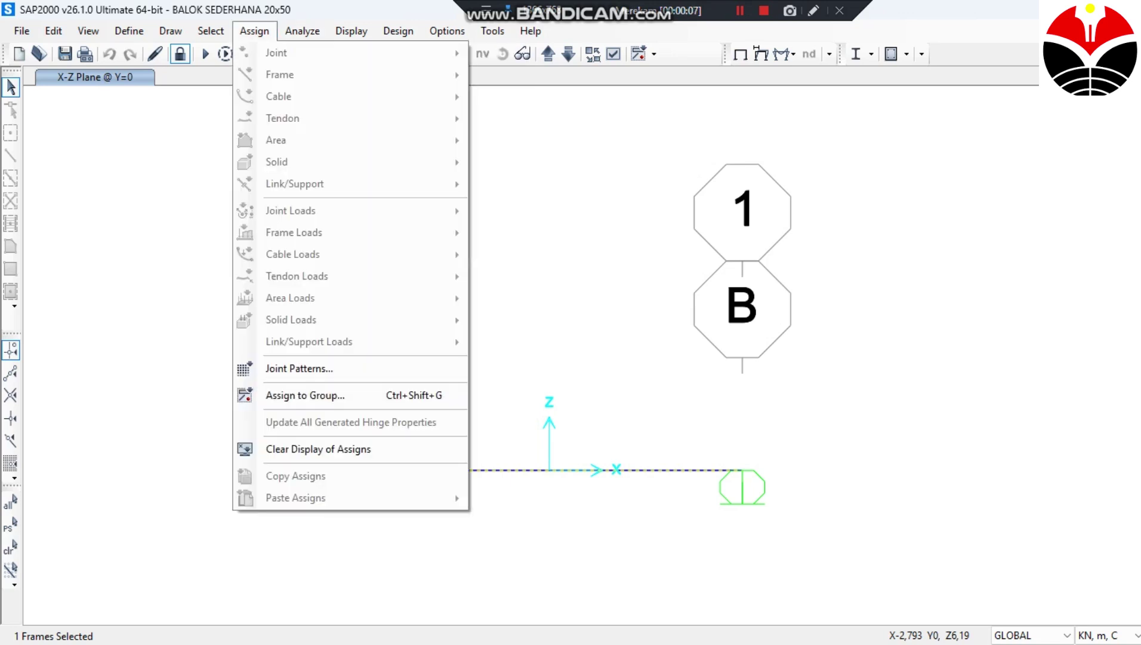
{"action": "key", "text": "Escape"}
{"action": "key", "text": "ctrl+q"}
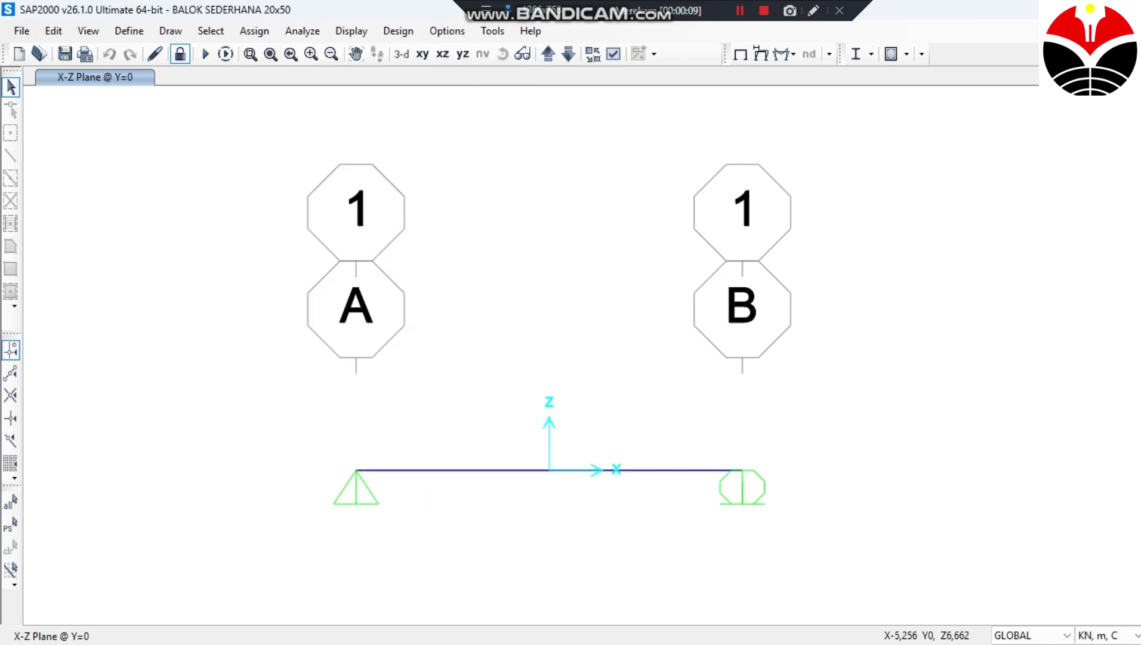
{"action": "left_click", "coordinate": [254, 30]}
{"action": "left_click", "coordinate": [254, 30]}
Select the beam and unlock the model so its assignments can be edited.
{"action": "left_click", "coordinate": [548, 472]}
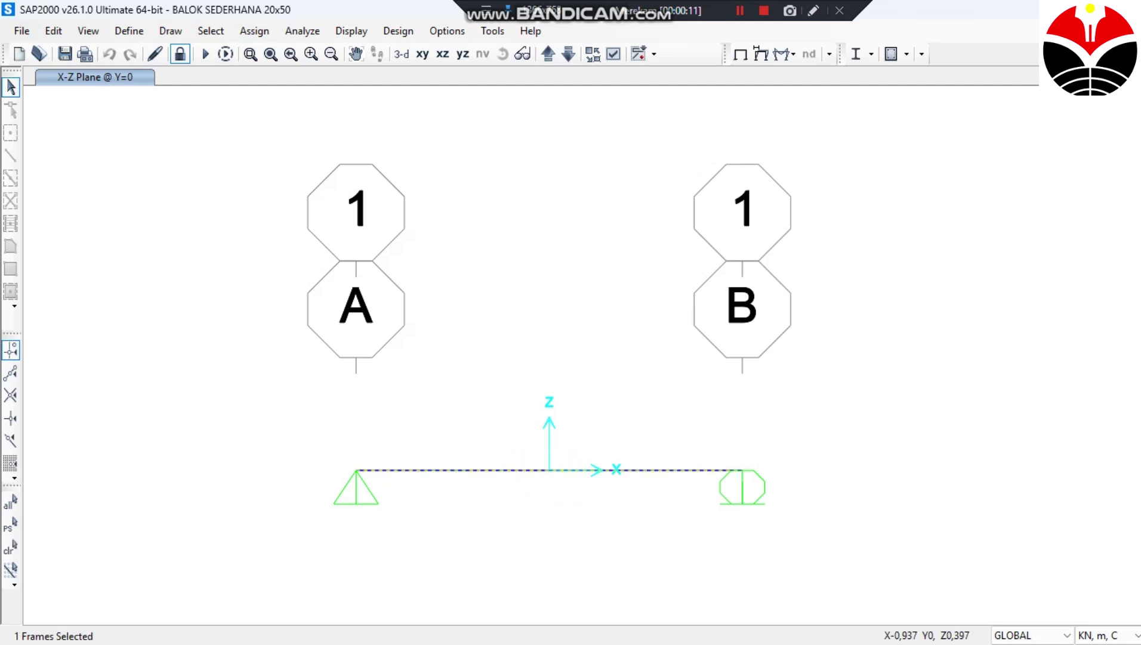
{"action": "left_click", "coordinate": [255, 30]}
{"action": "left_click", "coordinate": [254, 31]}
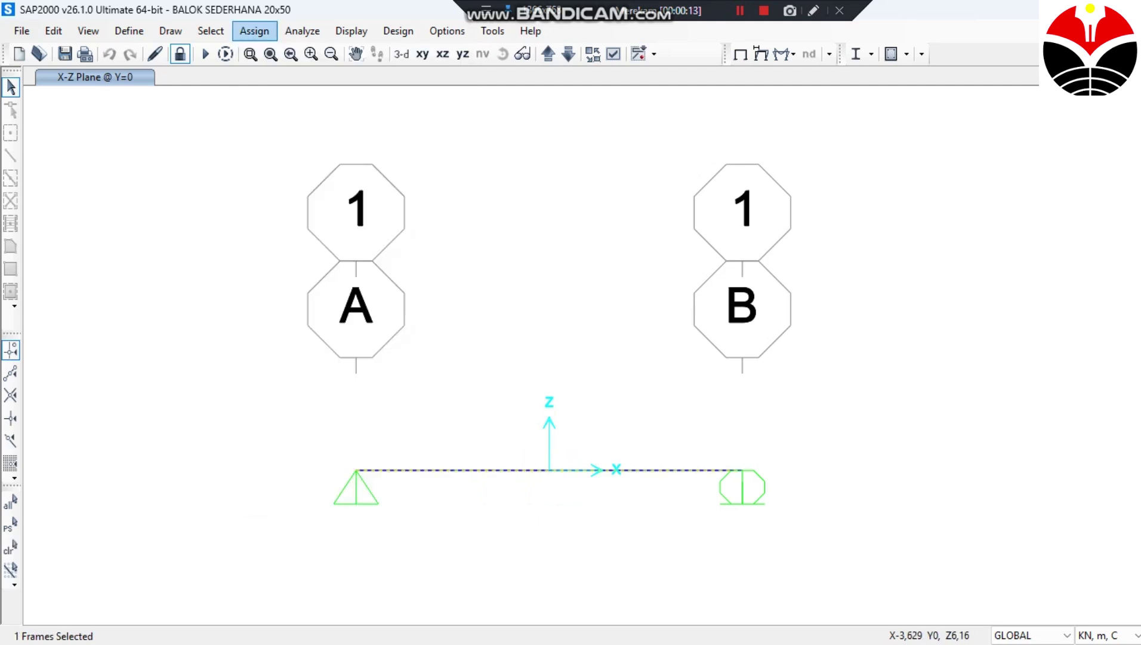
{"action": "left_click", "coordinate": [180, 54]}
{"action": "left_click", "coordinate": [596, 392]}
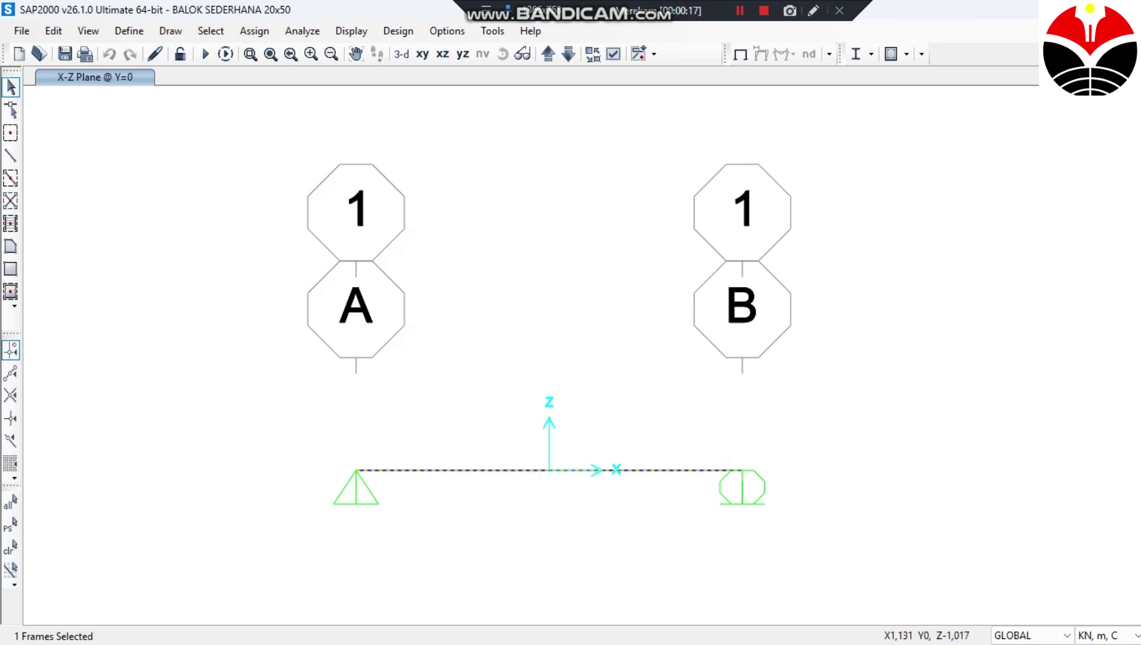
Replace the beam's existing distributed load in the DEAD pattern with a uniform gravity load of 0 kN/m.
{"action": "left_click", "coordinate": [254, 31]}
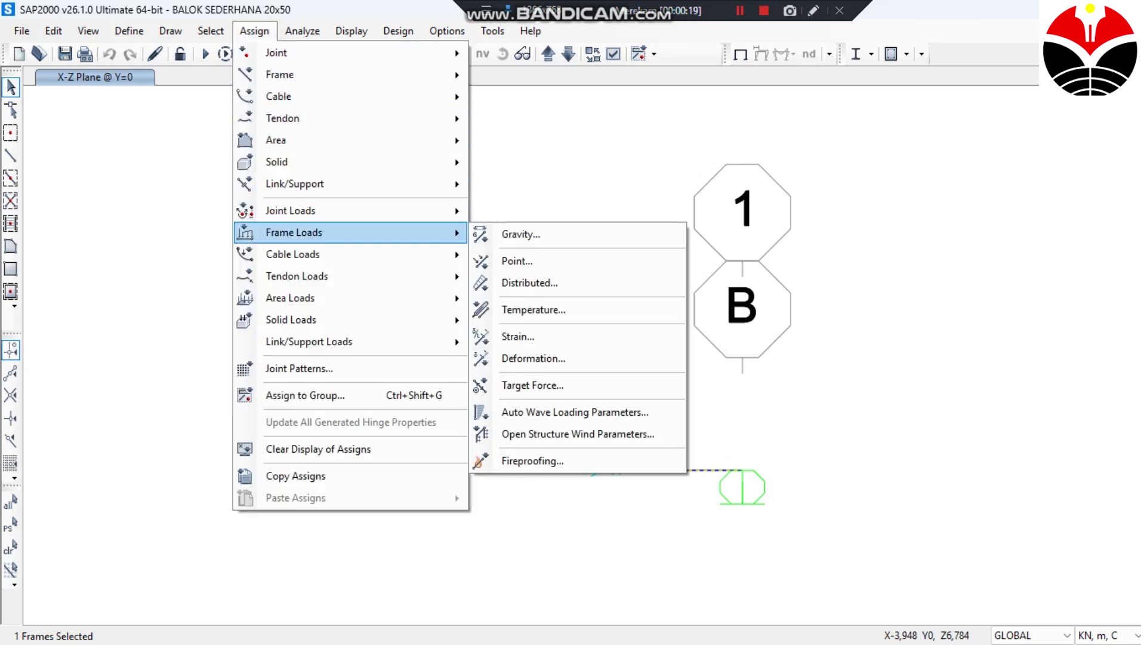
{"action": "key", "text": "Escape"}
{"action": "double_click", "coordinate": [673, 289]}
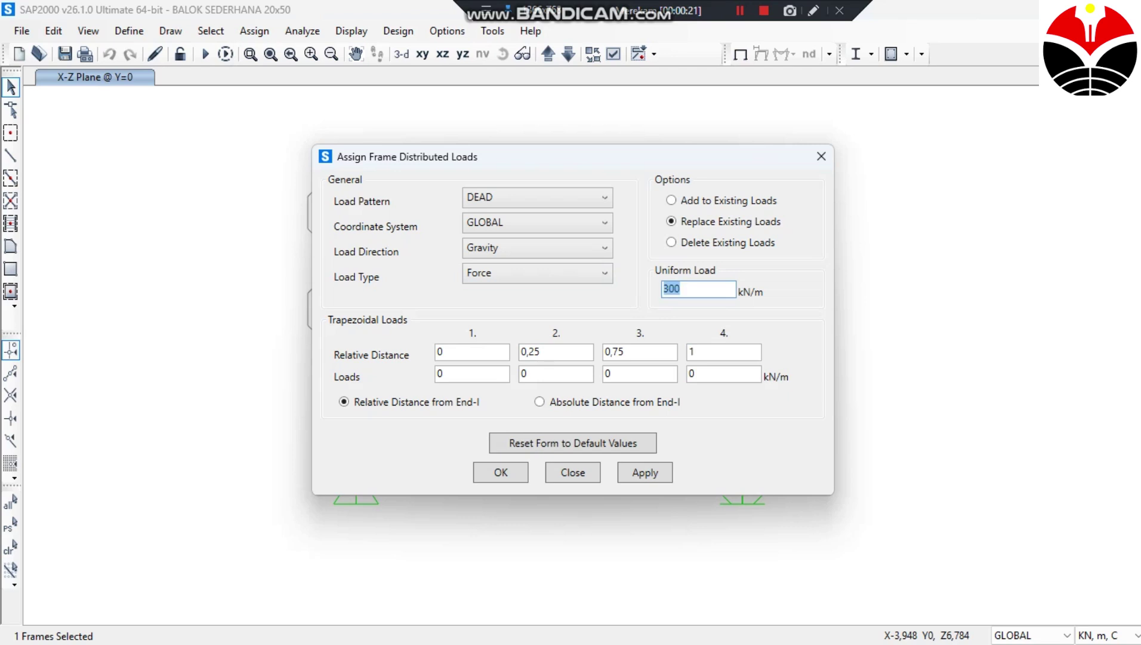
{"action": "type", "text": "0"}
{"action": "left_click", "coordinate": [645, 472]}
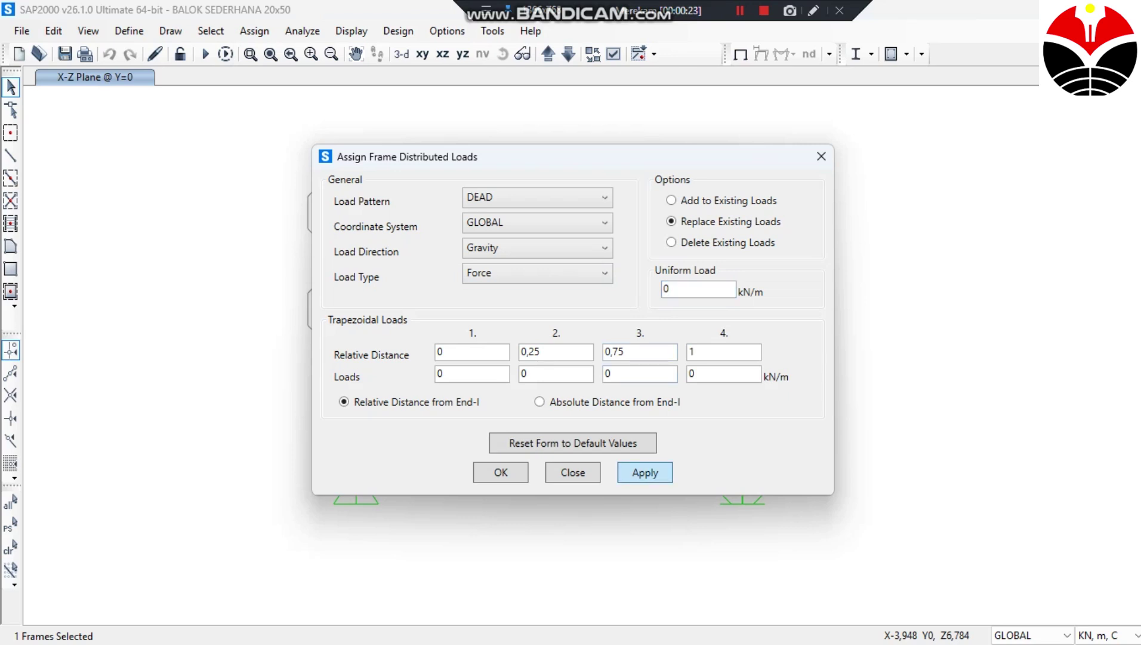
{"action": "key", "text": "Return"}
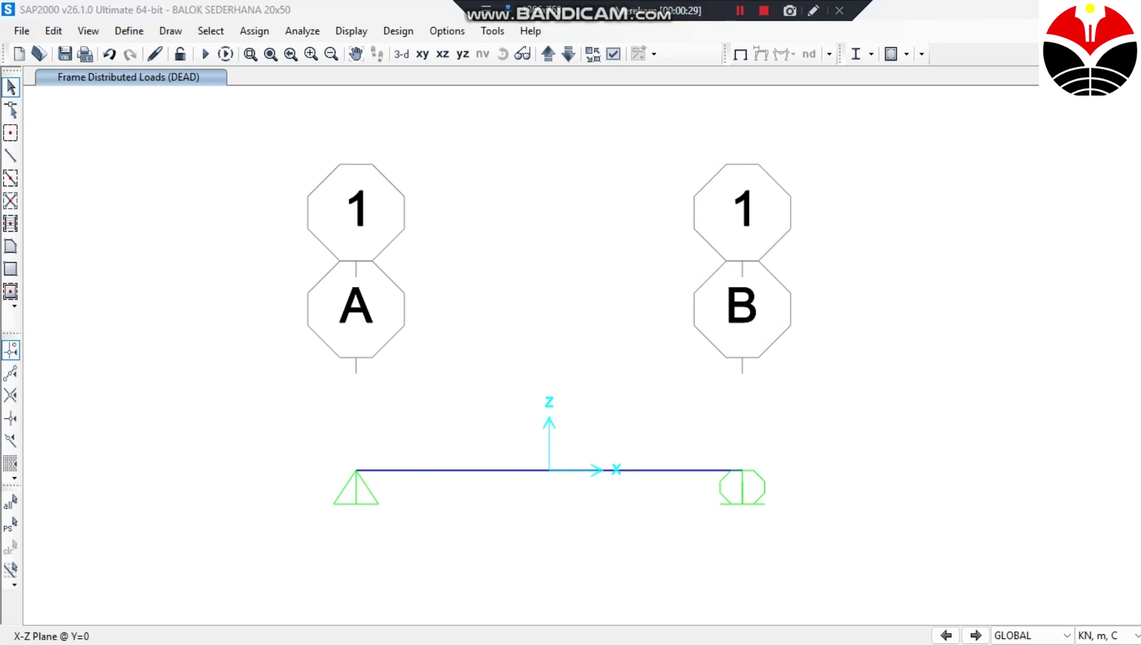
Divide the beam into 2 frames with a last/first length ratio of 1.
{"action": "left_click", "coordinate": [537, 470]}
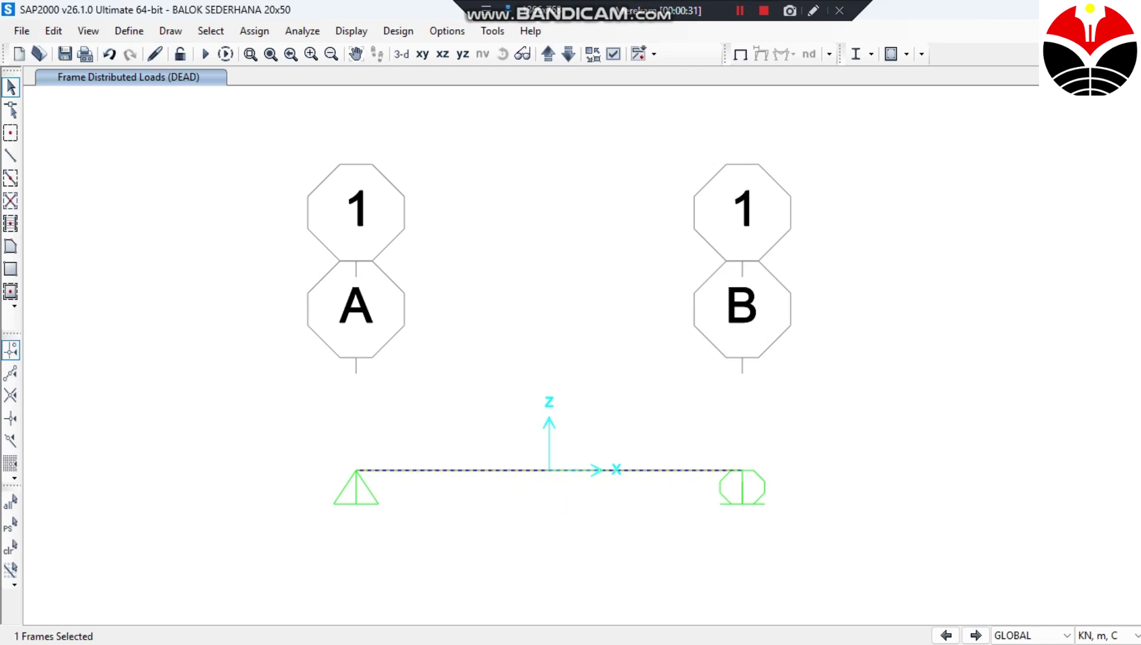
{"action": "left_click", "coordinate": [53, 31]}
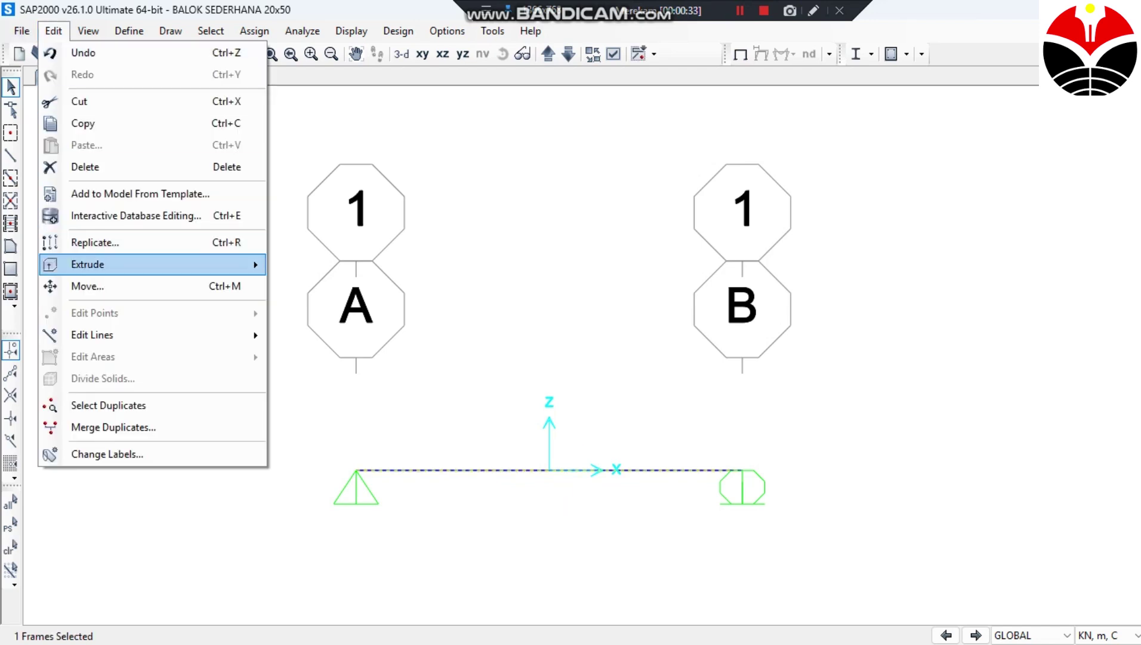
{"action": "mouse_move", "coordinate": [93, 335]}
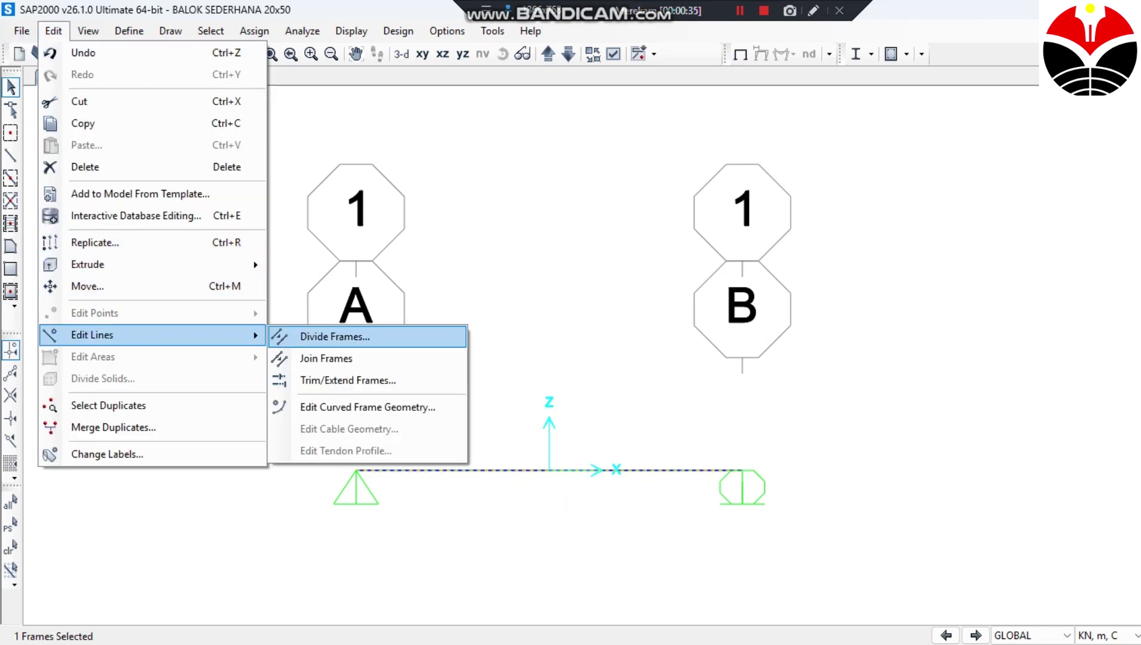
{"action": "left_click", "coordinate": [335, 337]}
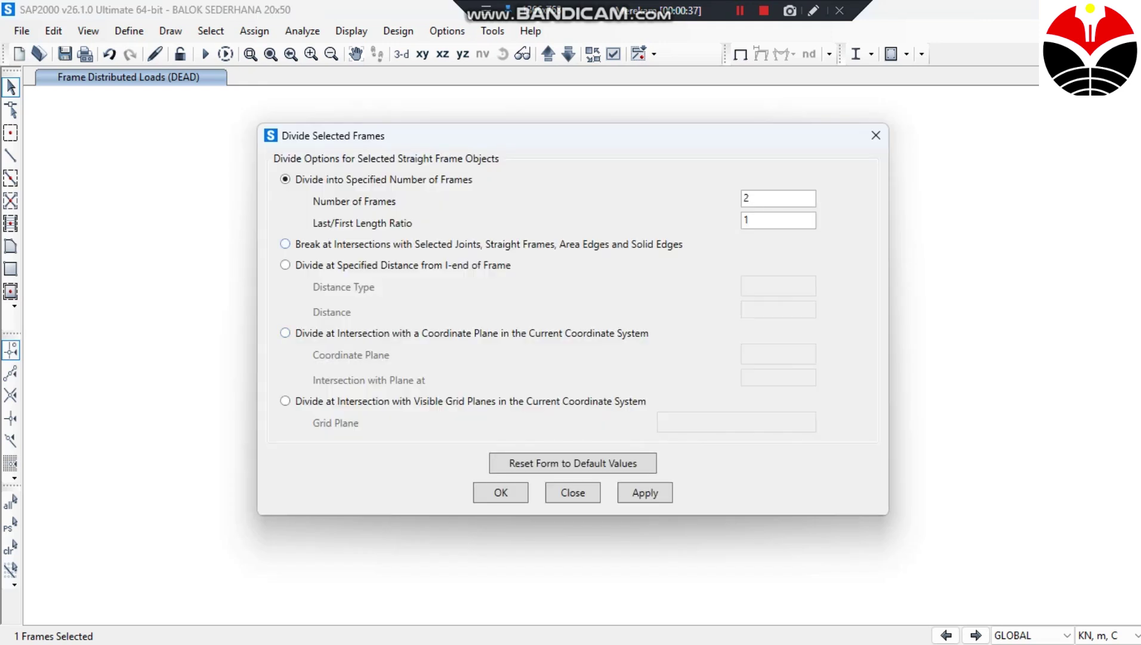
{"action": "left_click", "coordinate": [740, 11]}
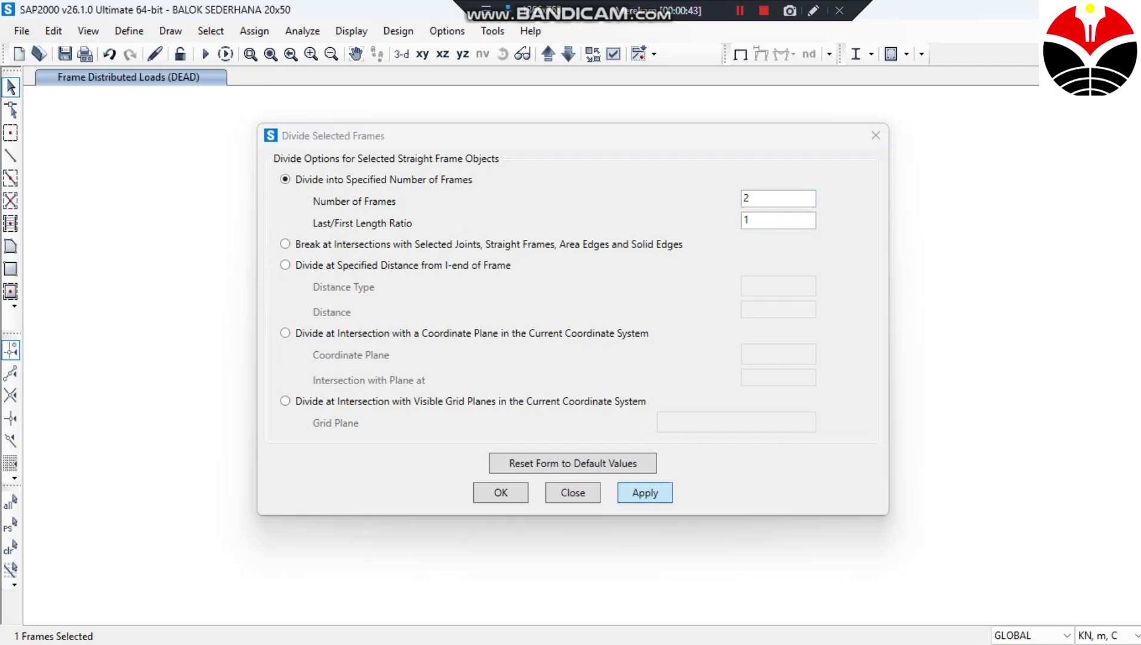
{"action": "left_click", "coordinate": [645, 492]}
{"action": "left_click", "coordinate": [501, 493]}
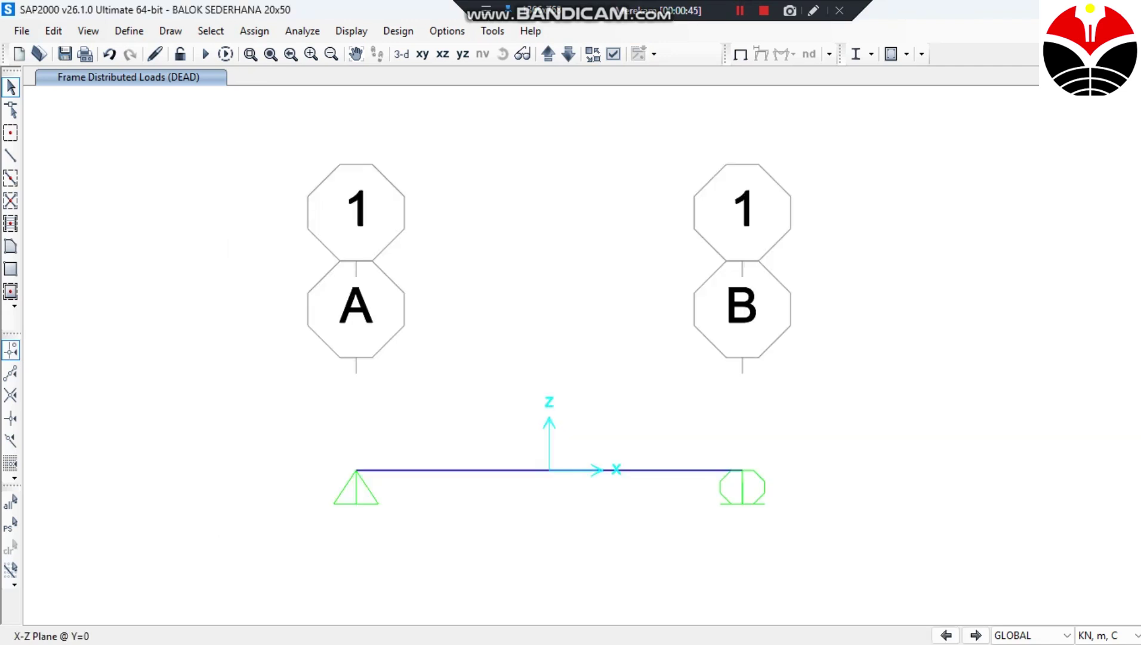
Check the division by selecting the beam halves separately, and leave nothing selected.
{"action": "left_click", "coordinate": [471, 470]}
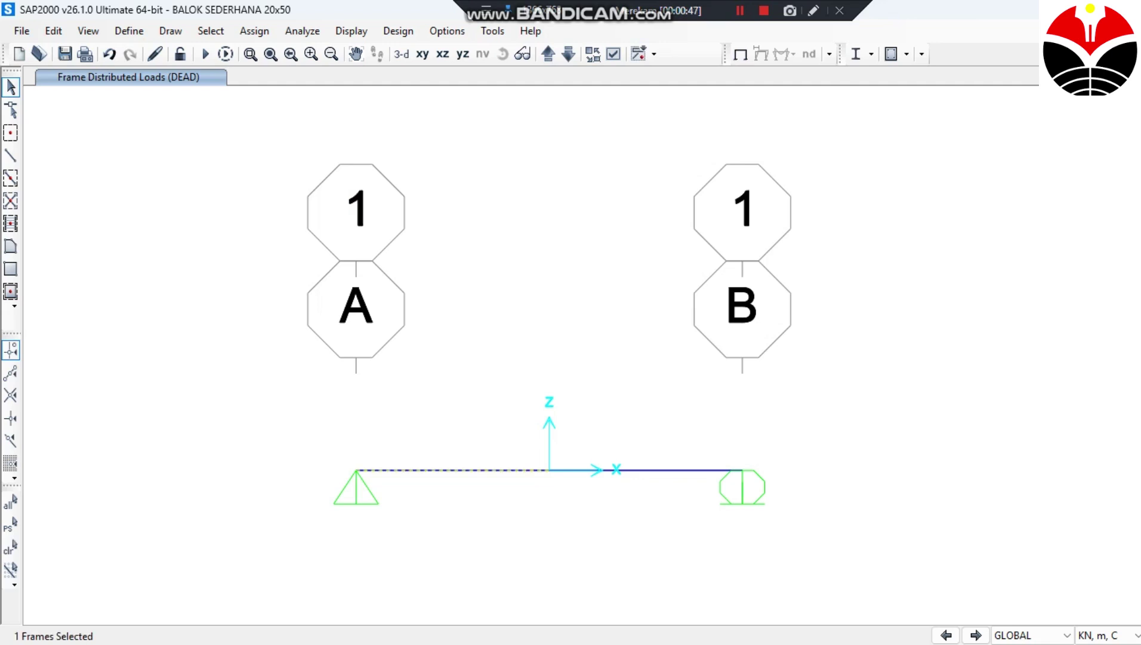
{"action": "left_click_drag", "start_coordinate": [670, 452], "coordinate": [670, 484]}
{"action": "key", "text": "Escape"}
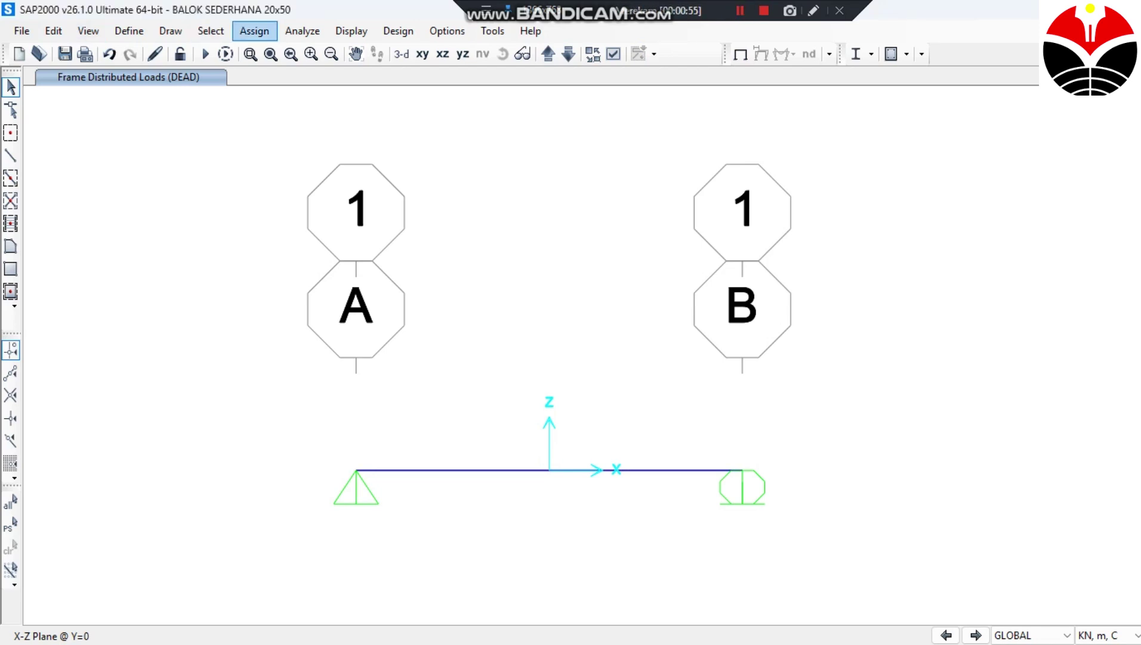
{"action": "left_click_drag", "start_coordinate": [479, 440], "coordinate": [558, 525]}
{"action": "key", "text": "Escape"}
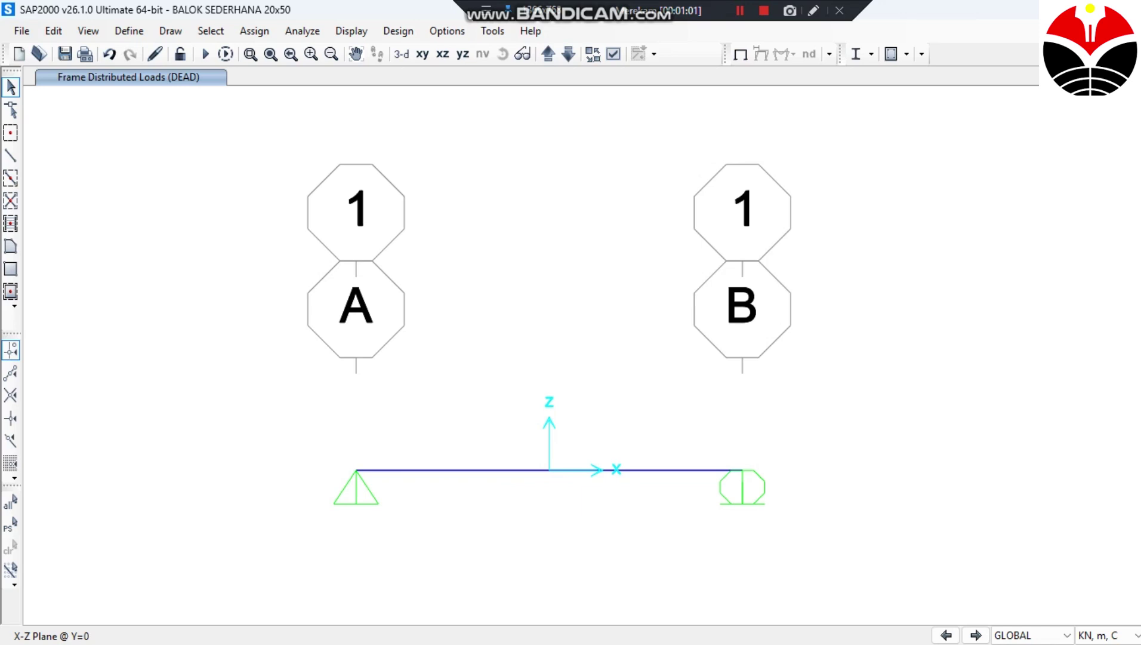
Try to assign a DEAD joint force of -300 kN in Global Z with nothing selected, and close the form.
{"action": "left_click", "coordinate": [254, 30]}
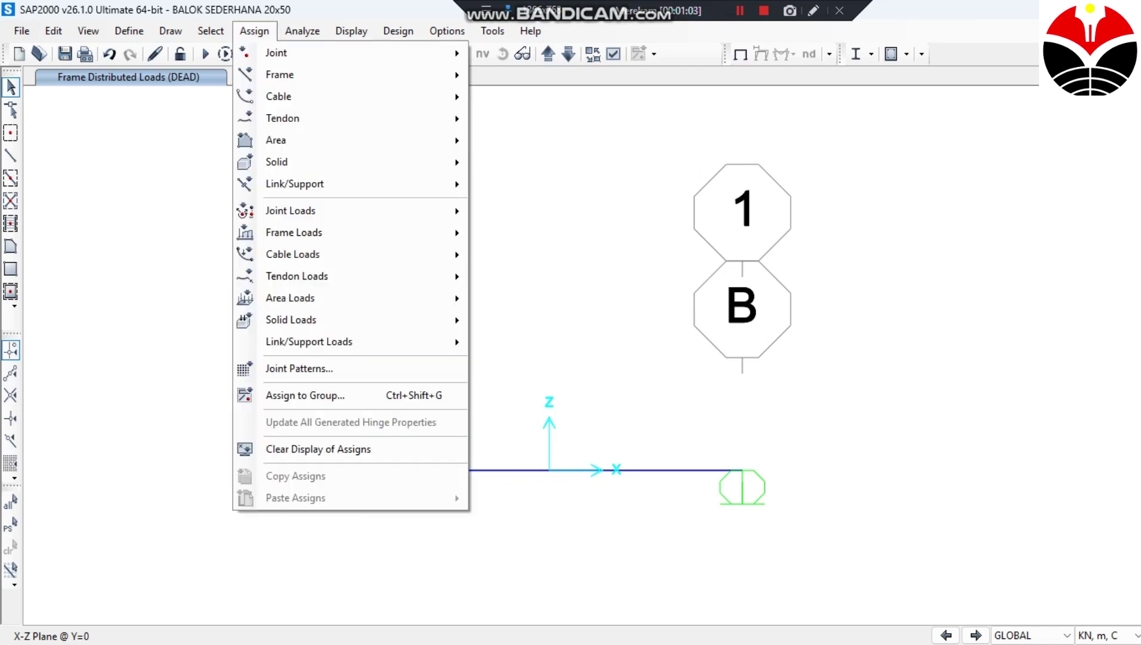
{"action": "mouse_move", "coordinate": [291, 210]}
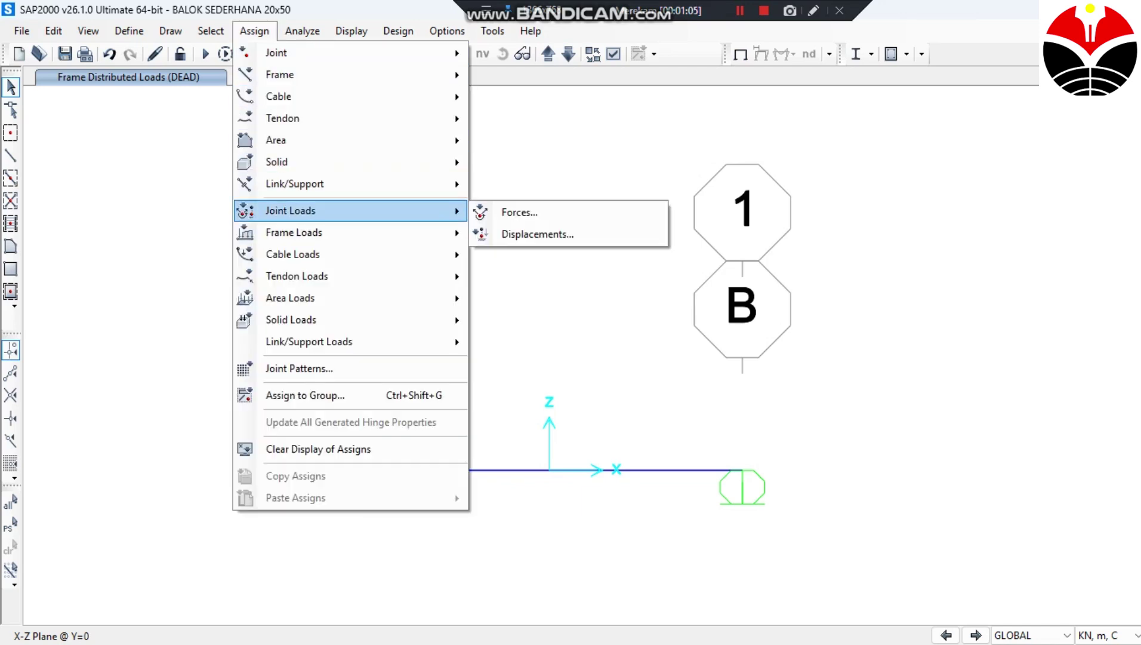
{"action": "left_click", "coordinate": [520, 212]}
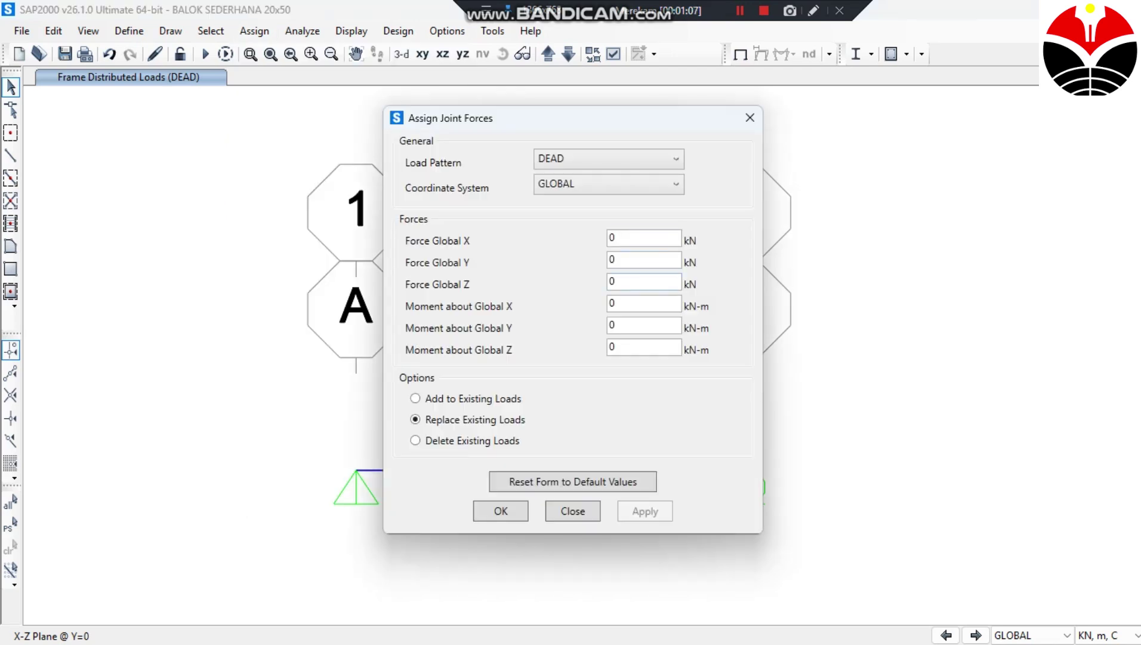
{"action": "double_click", "coordinate": [625, 282]}
{"action": "type", "text": "-3"}
{"action": "type", "text": "00"}
{"action": "left_click", "coordinate": [645, 238]}
{"action": "left_click", "coordinate": [572, 510]}
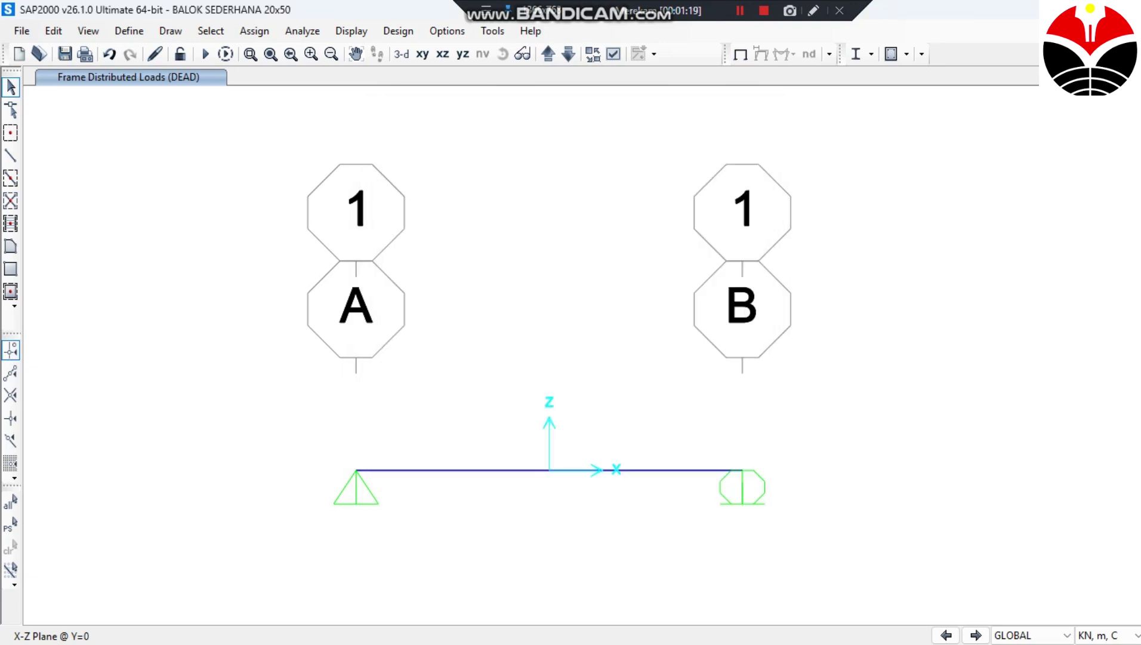
Try to assign the -300 kN Global Z joint force with both beam halves selected.
{"action": "left_click", "coordinate": [635, 470]}
{"action": "left_click", "coordinate": [478, 470]}
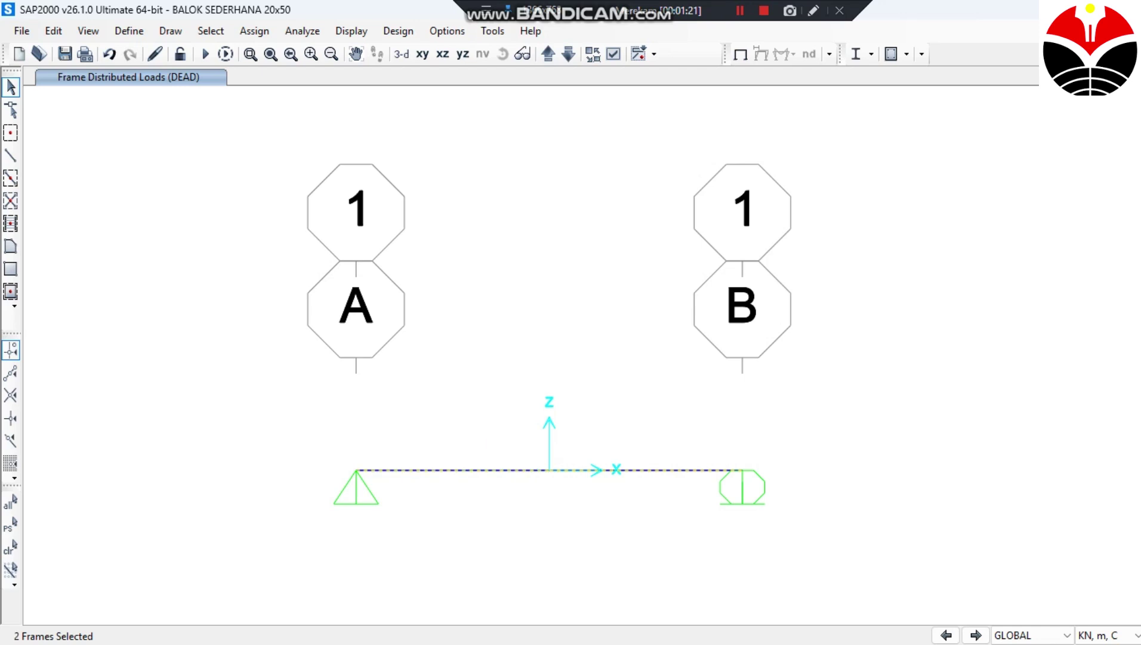
{"action": "left_click", "coordinate": [254, 31]}
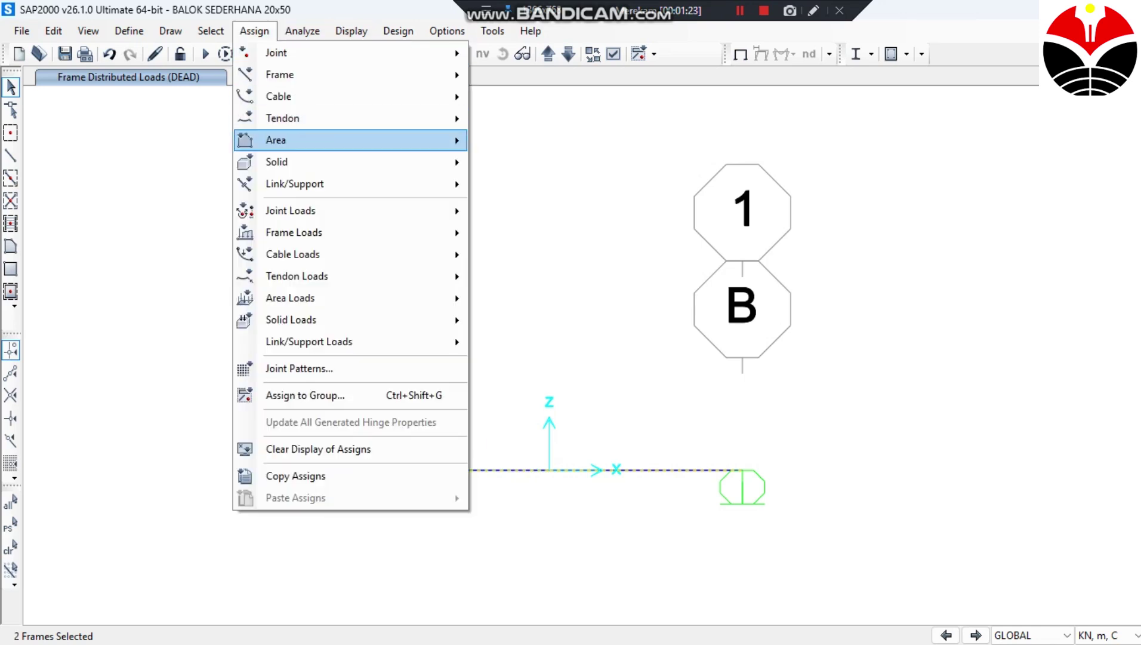
{"action": "mouse_move", "coordinate": [358, 211]}
{"action": "left_click", "coordinate": [513, 210]}
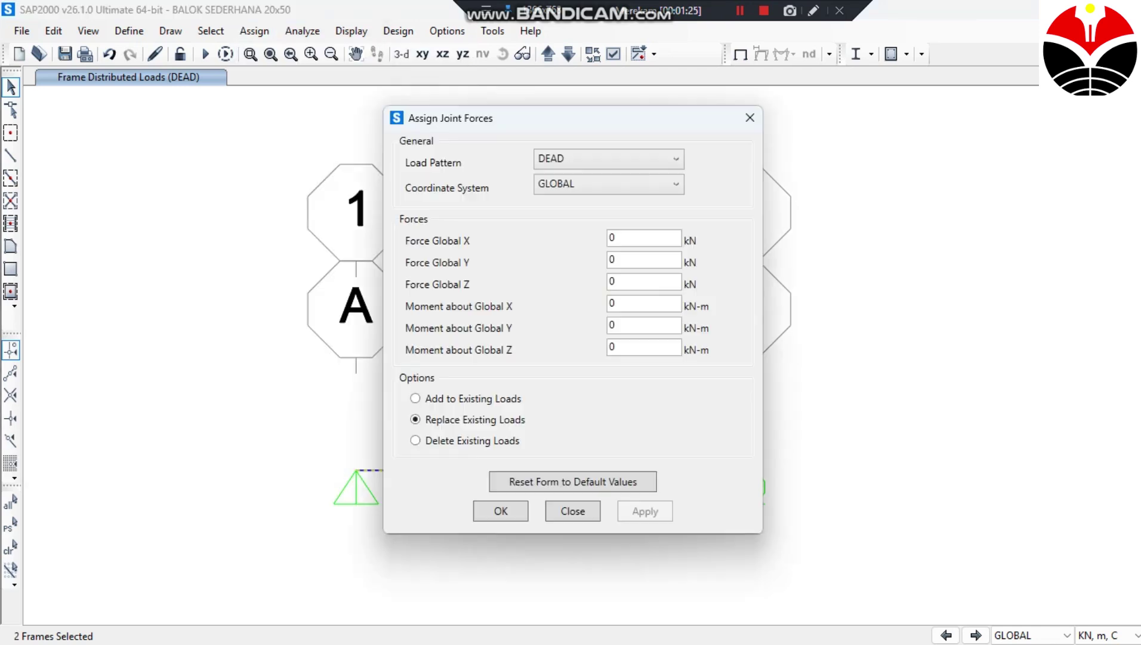
{"action": "double_click", "coordinate": [612, 281]}
{"action": "type", "text": "-300"}
{"action": "left_click", "coordinate": [616, 304]}
{"action": "key", "text": "Return"}
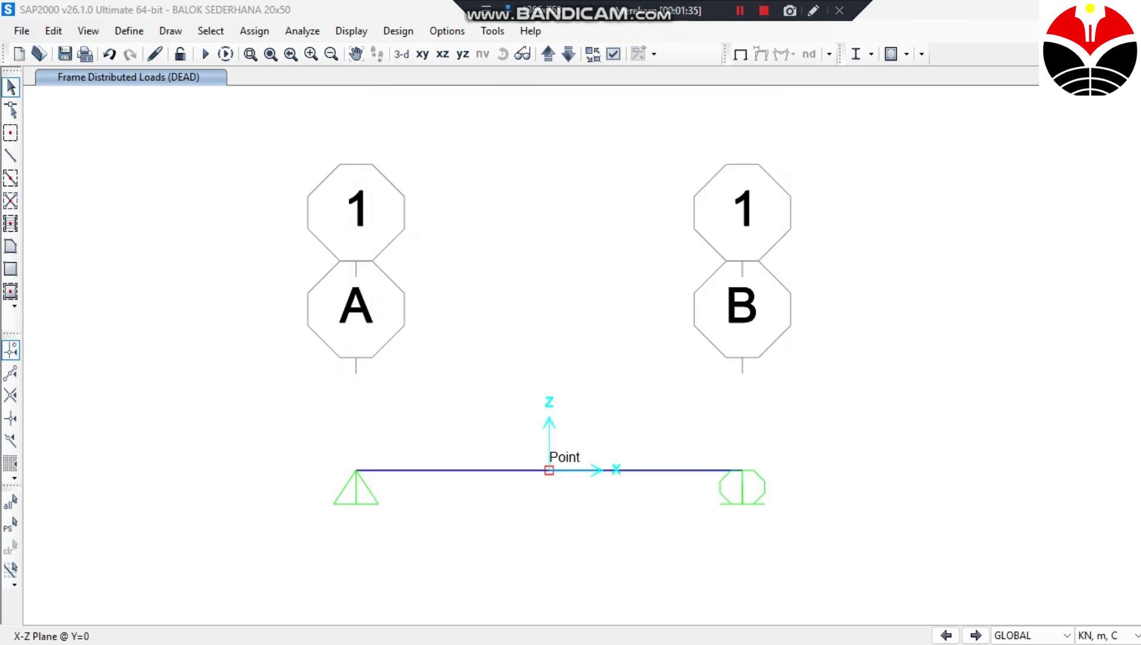
Assign a joint force of -300 kN in Global Z to the midspan joint for the DEAD pattern, replacing existing loads.
{"action": "left_click", "coordinate": [550, 470]}
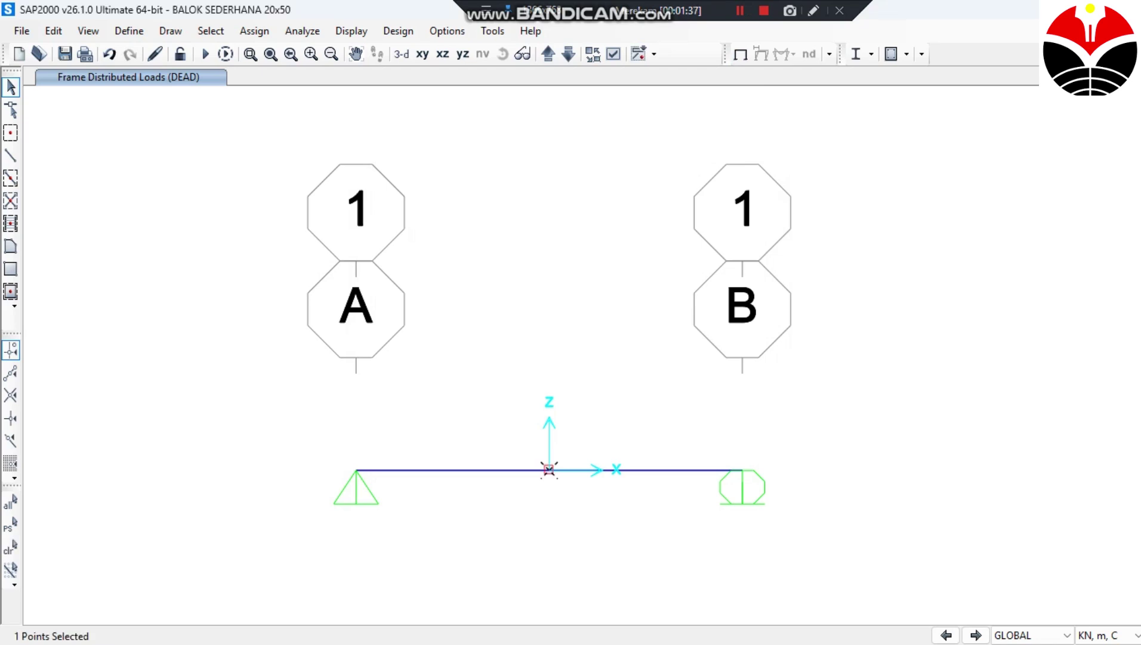
{"action": "left_click", "coordinate": [254, 31]}
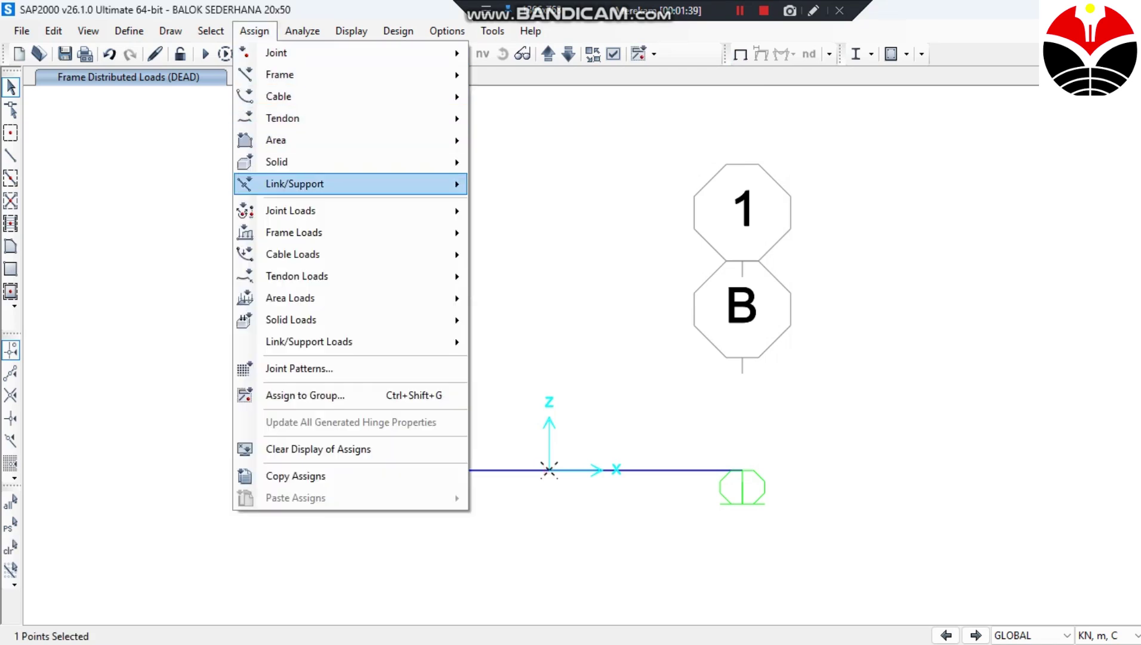
{"action": "mouse_move", "coordinate": [292, 210]}
{"action": "left_click", "coordinate": [519, 210]}
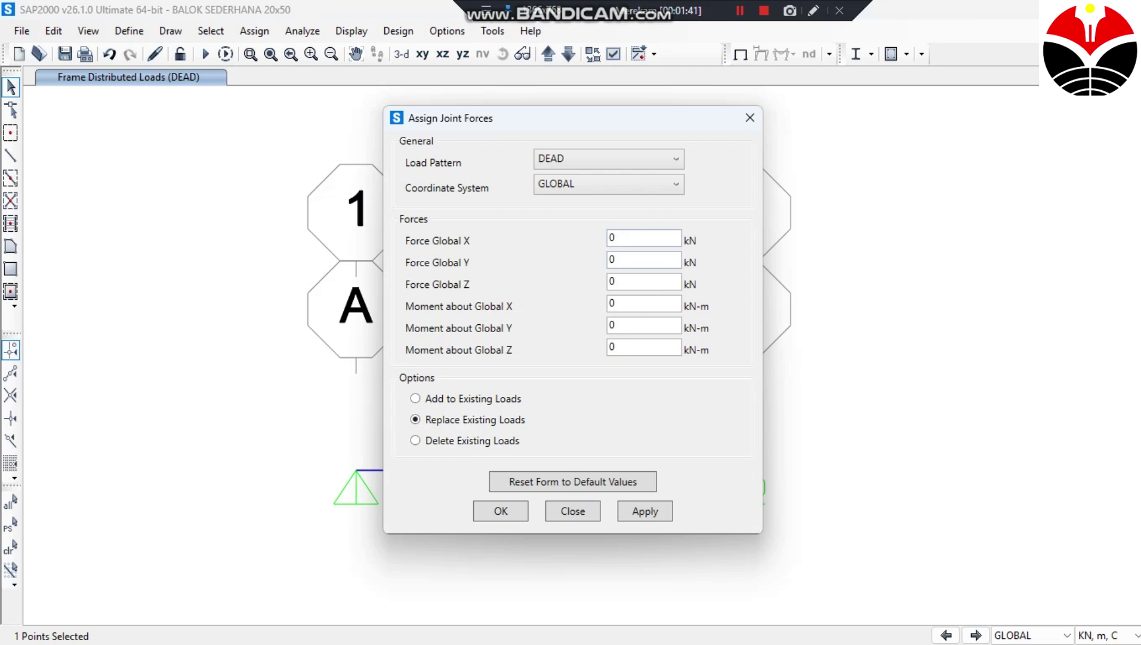
{"action": "double_click", "coordinate": [616, 281]}
{"action": "type", "text": "-300"}
{"action": "left_click", "coordinate": [645, 511]}
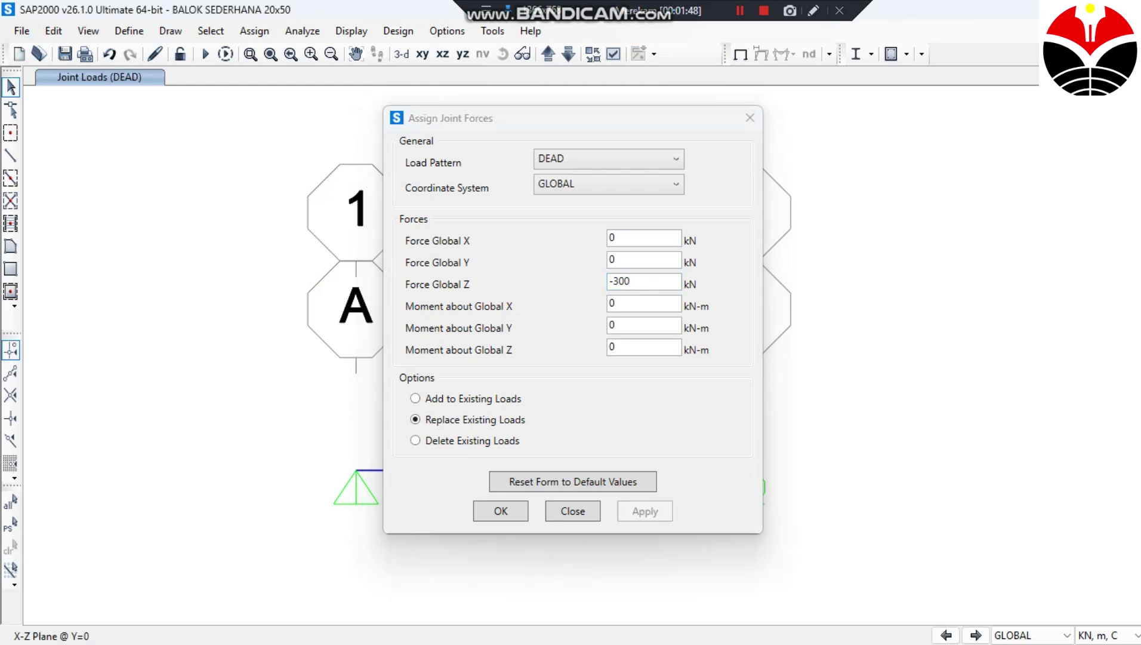
Close the joint force form and run the analysis with the DEAD case set to run and MODAL excluded.
{"action": "left_click", "coordinate": [501, 511]}
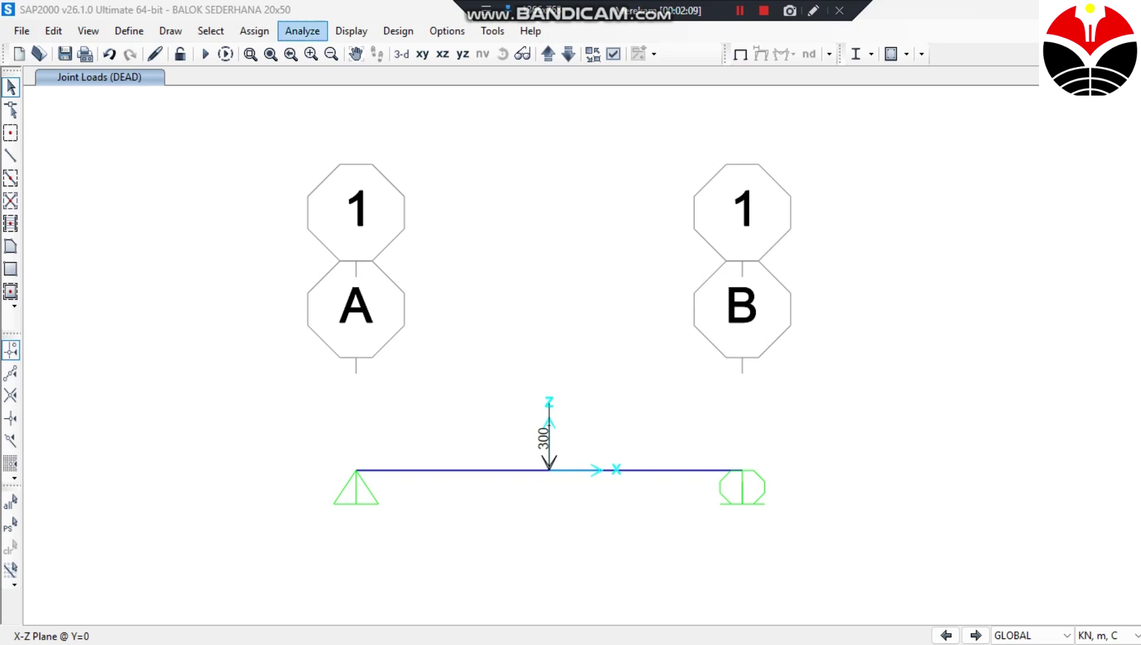
{"action": "left_click", "coordinate": [302, 31]}
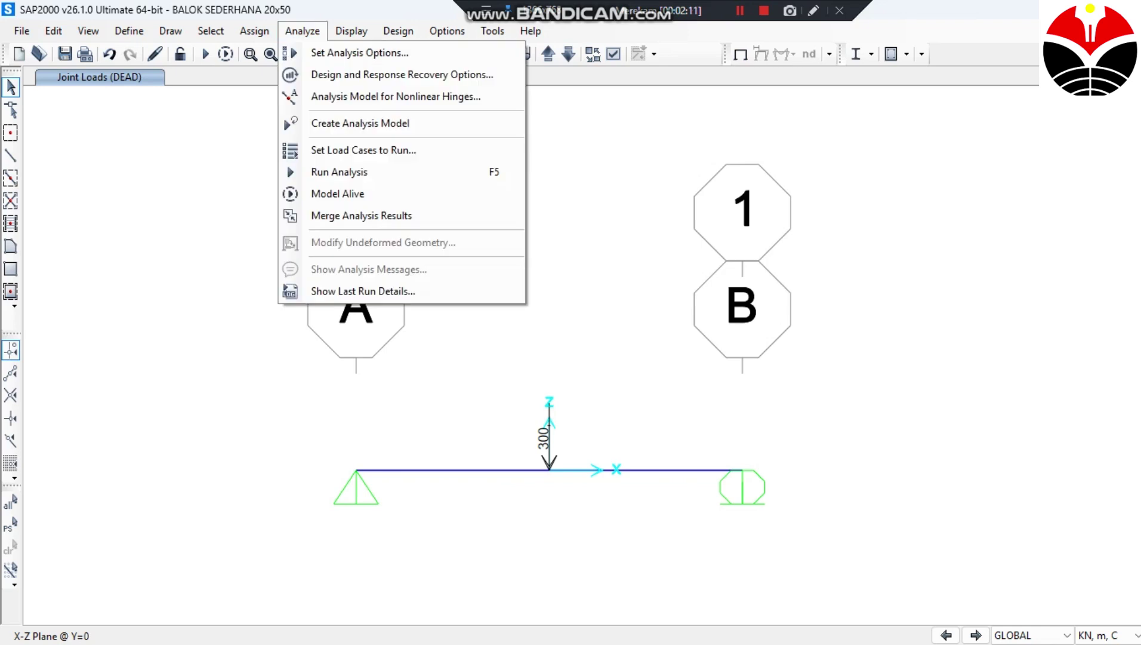
{"action": "left_click", "coordinate": [339, 172]}
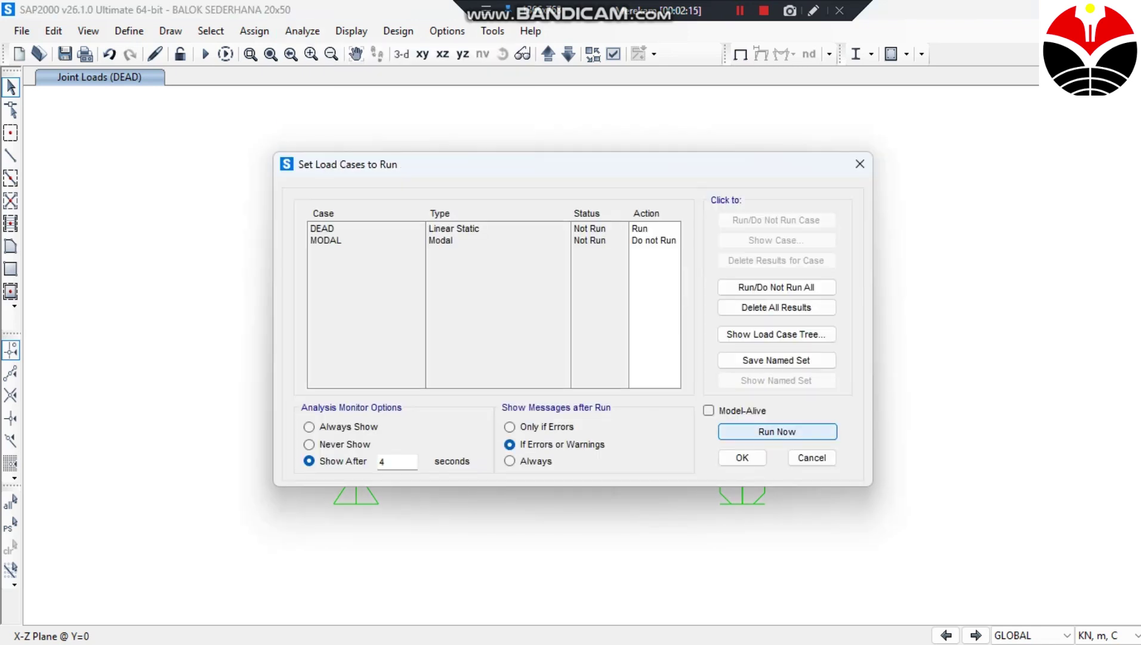
{"action": "key", "text": "Return"}
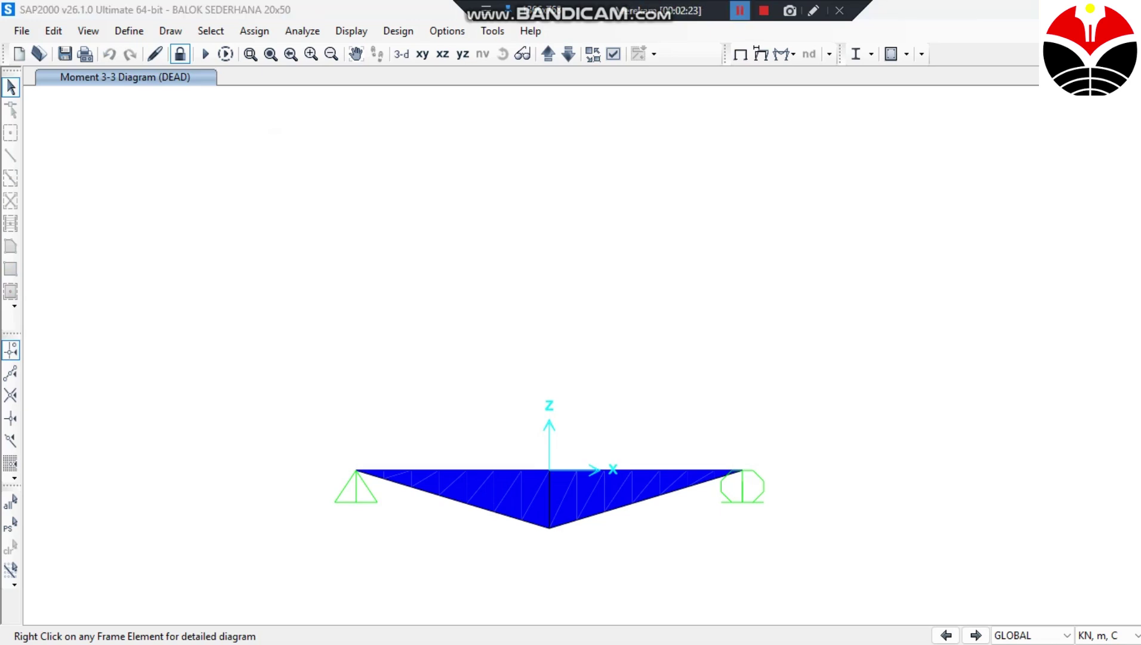
Display the joint reactions for the DEAD case as arrows on the beam.
{"action": "middle_click_drag", "start_coordinate": [550, 470], "coordinate": [551, 400]}
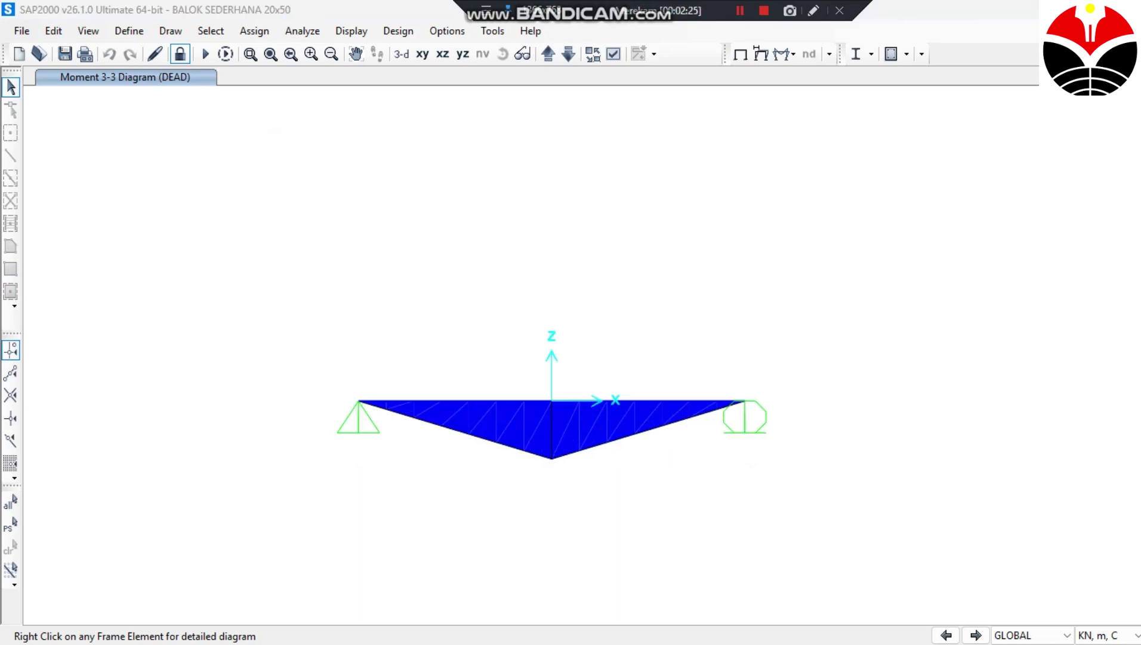
{"action": "scroll", "coordinate": [655, 378], "scroll_direction": "up", "scroll_amount": 2}
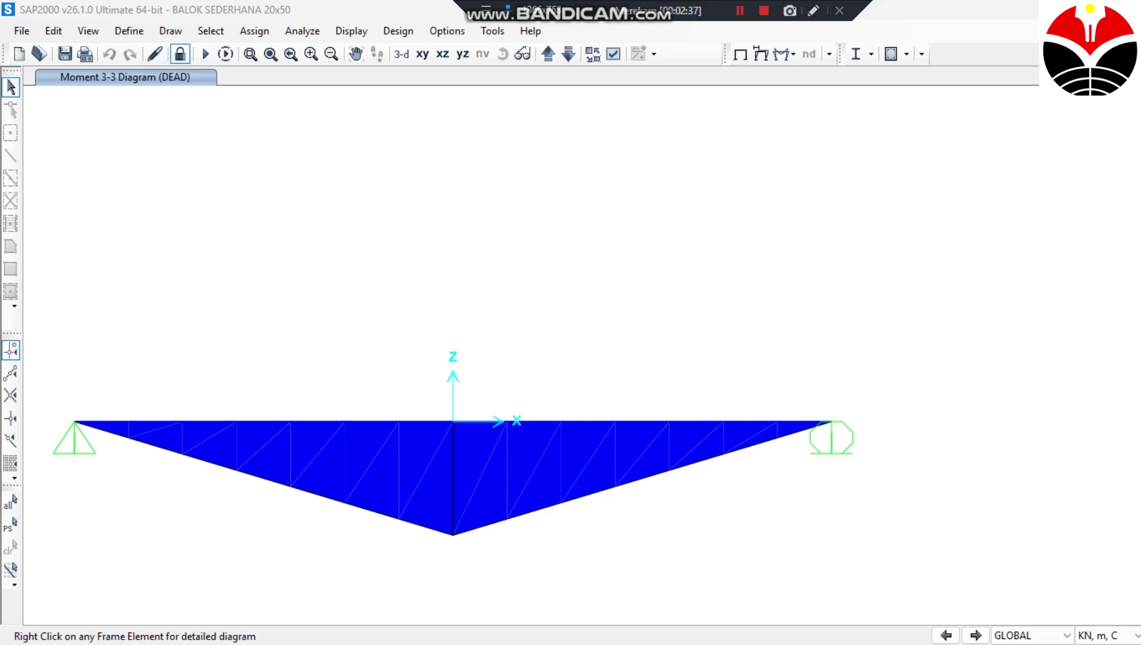
{"action": "scroll", "coordinate": [785, 388], "scroll_direction": "down", "scroll_amount": 1}
{"action": "scroll", "coordinate": [631, 419], "scroll_direction": "up", "scroll_amount": 1}
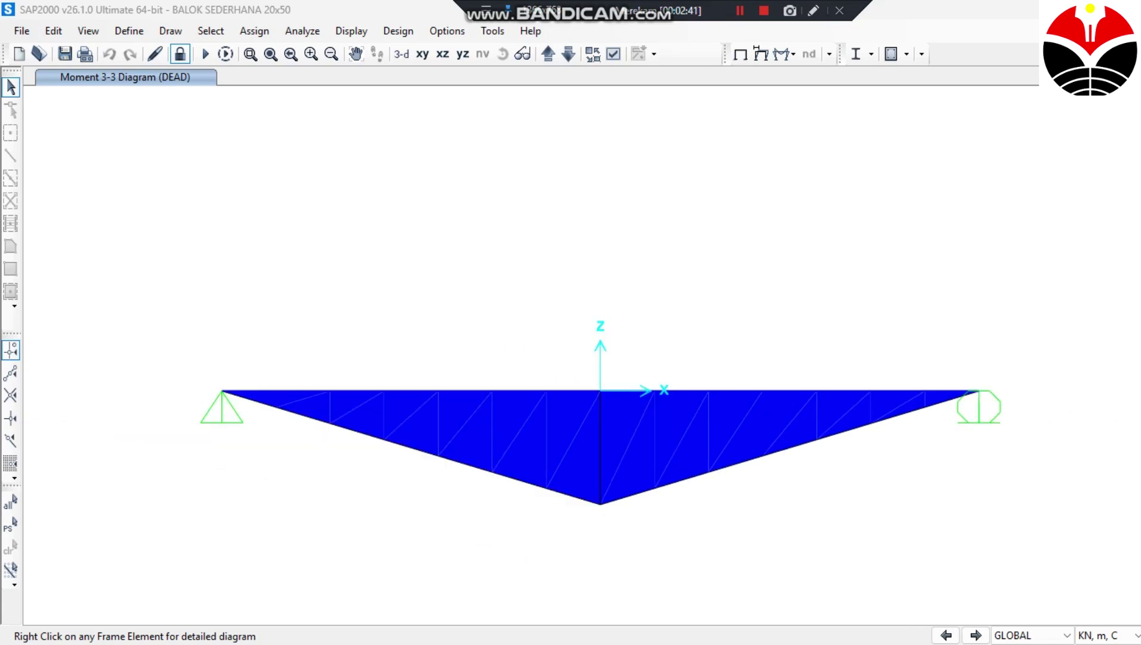
{"action": "scroll", "coordinate": [814, 388], "scroll_direction": "down", "scroll_amount": 1}
{"action": "scroll", "coordinate": [497, 395], "scroll_direction": "up", "scroll_amount": 1}
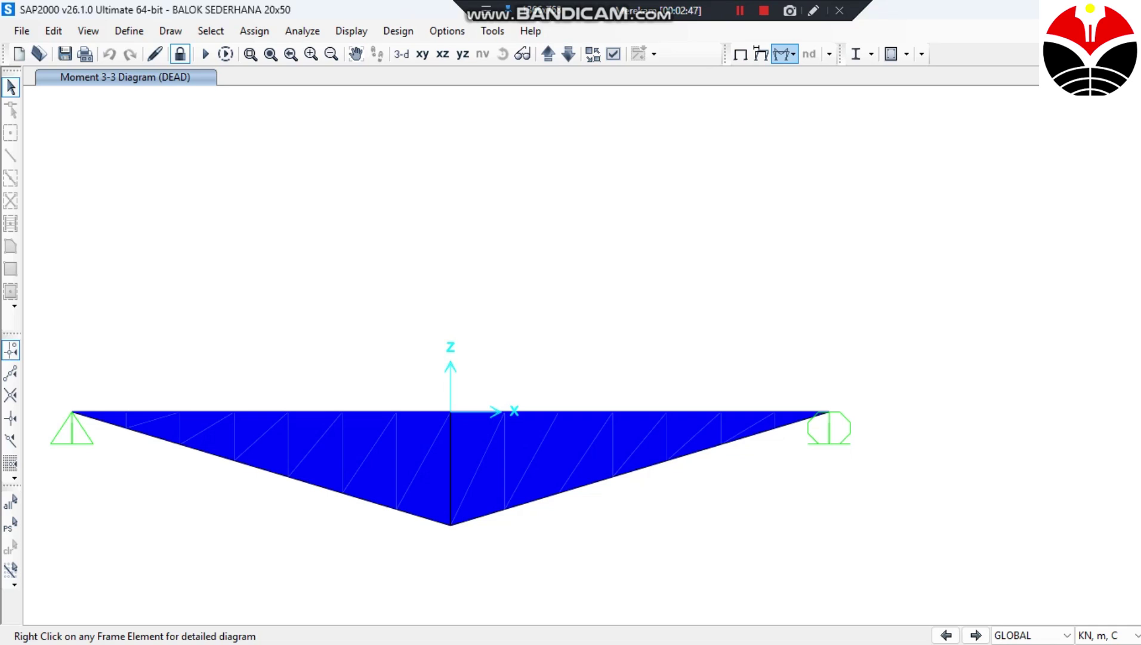
{"action": "left_click", "coordinate": [784, 54]}
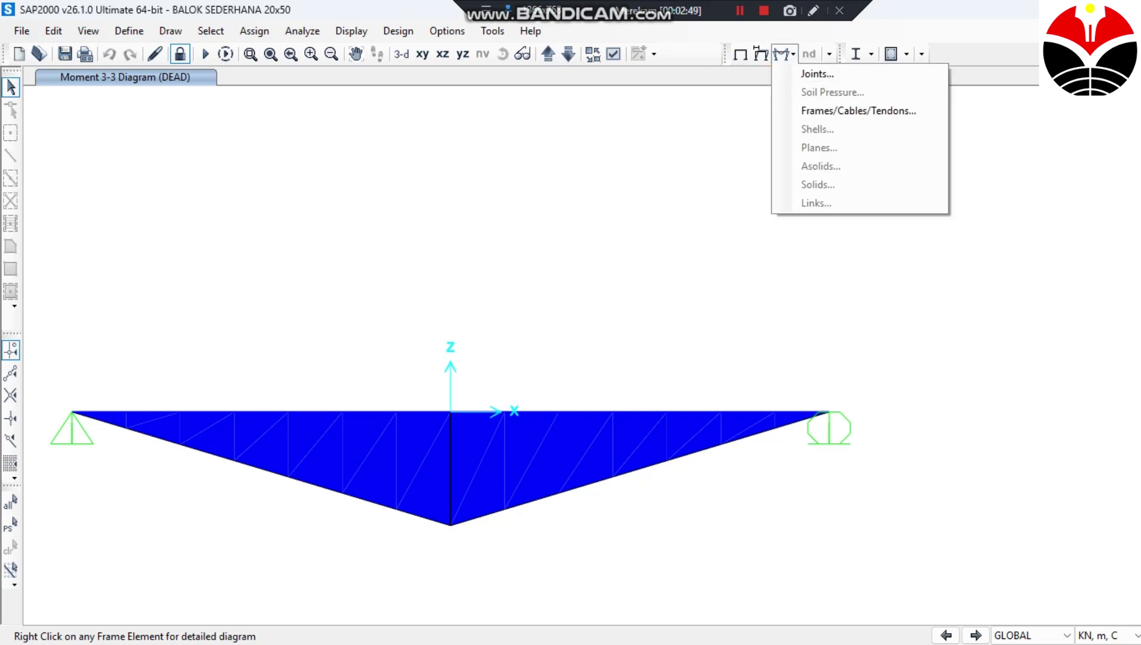
{"action": "left_click", "coordinate": [817, 73]}
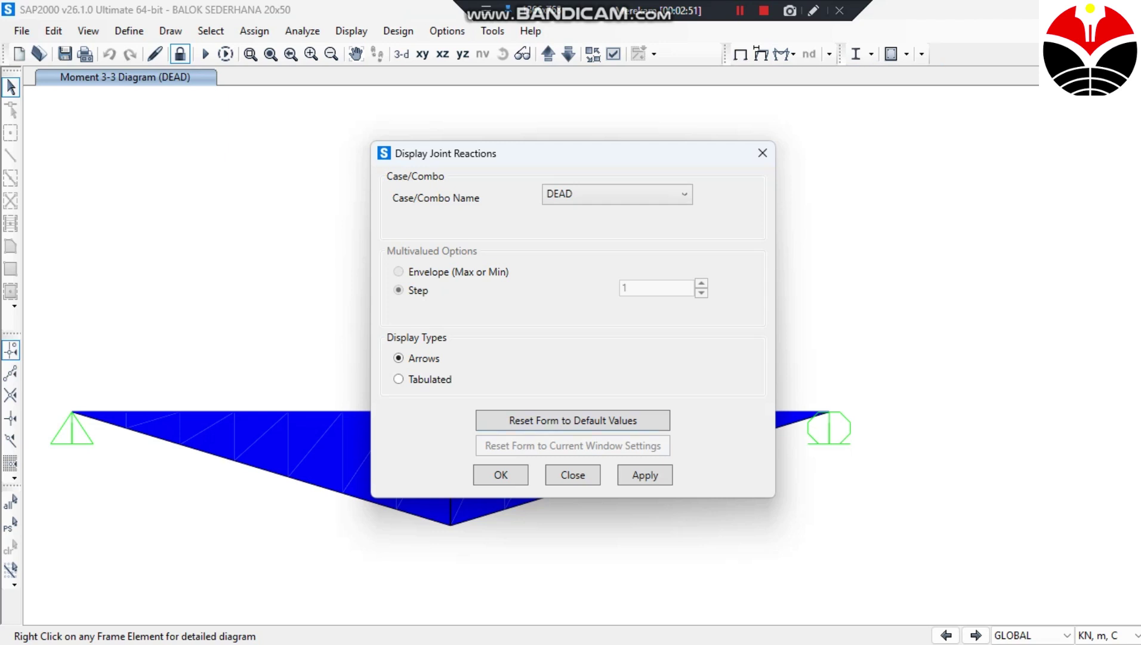
{"action": "left_click", "coordinate": [644, 475]}
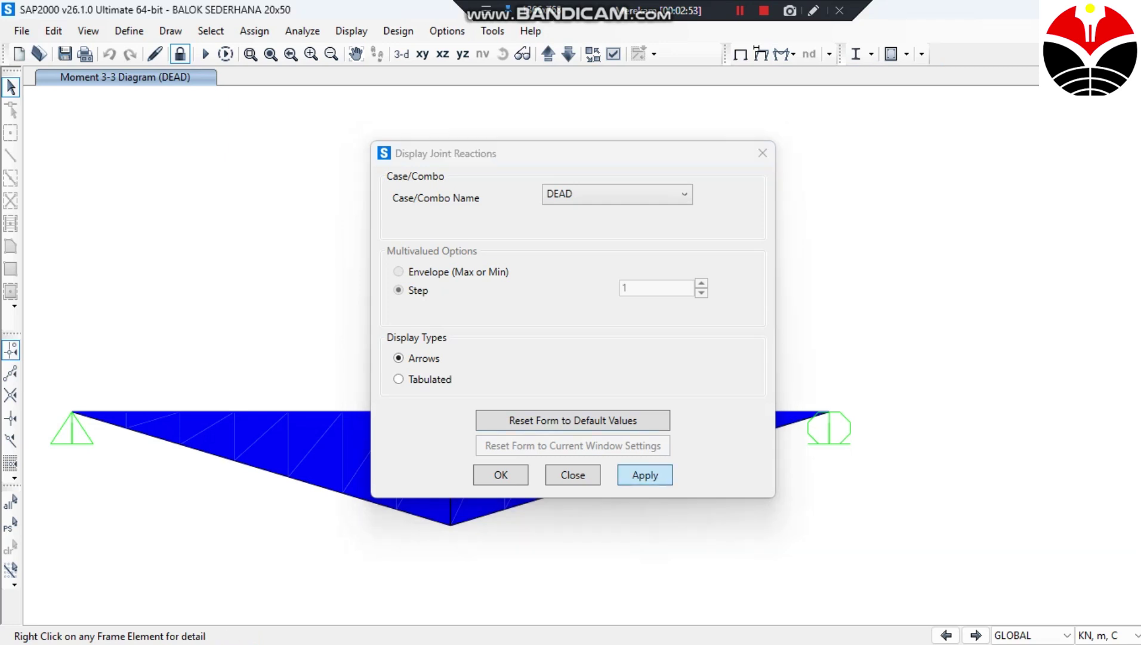
{"action": "left_click", "coordinate": [501, 475]}
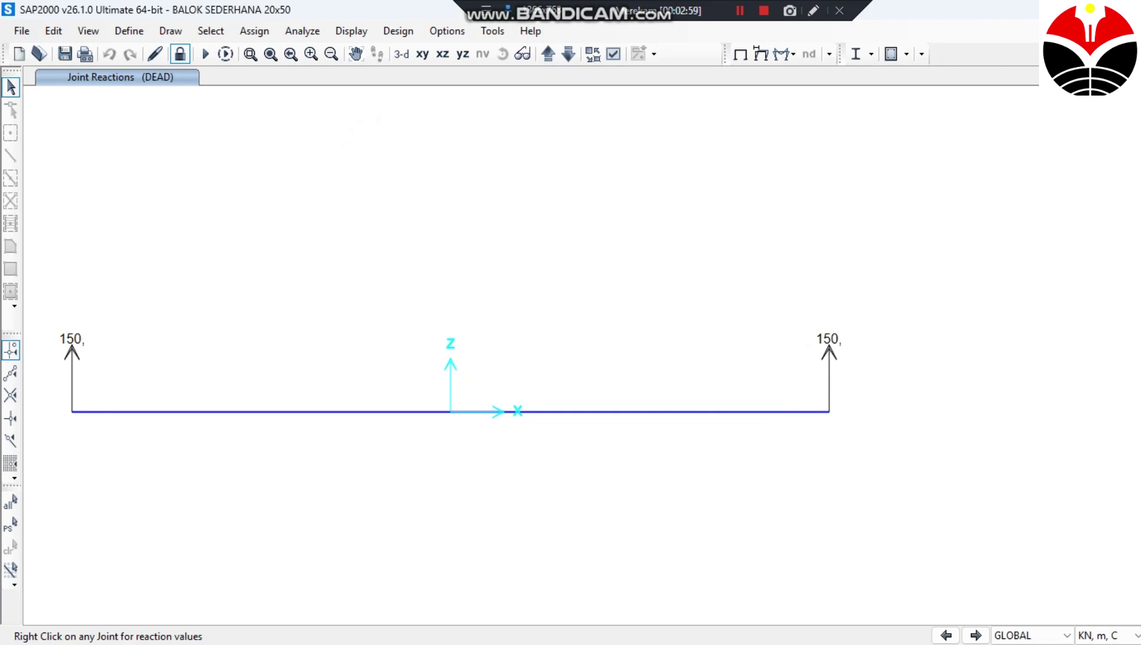
Switch to the Balok Sederhana workbook in Excel and compare the point-load reaction formula in B14 with the SAP2000 support reactions.
{"action": "mouse_move", "coordinate": [808, 625]}
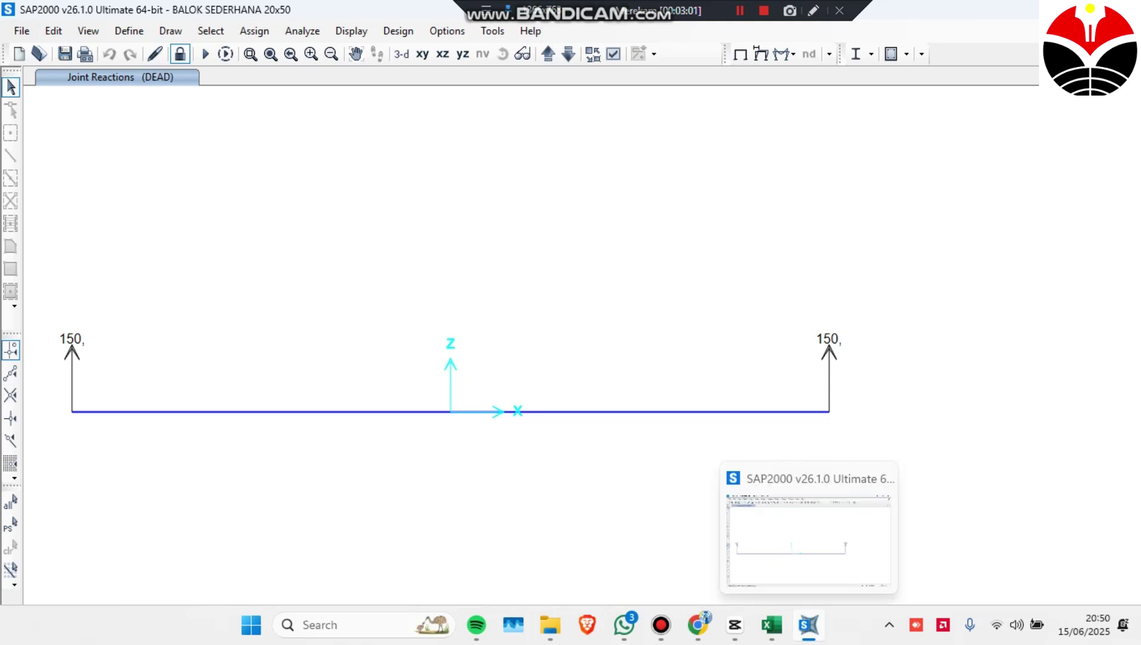
{"action": "mouse_move", "coordinate": [772, 624]}
{"action": "left_click", "coordinate": [774, 540]}
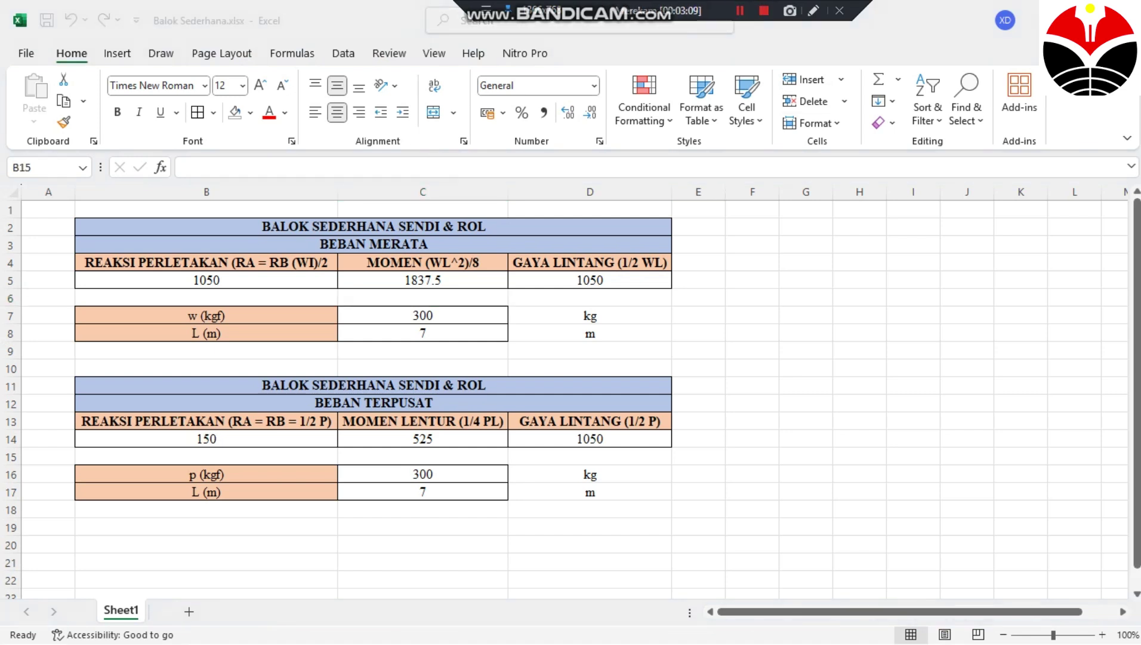
{"action": "left_click", "coordinate": [206, 439]}
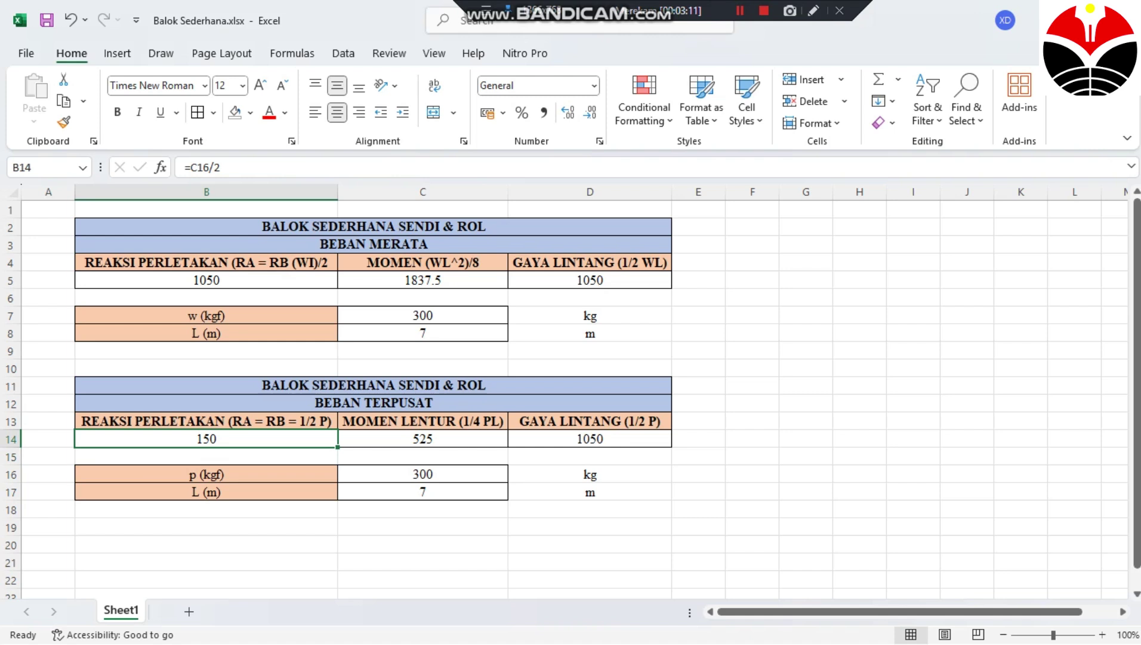
{"action": "left_click", "coordinate": [809, 624]}
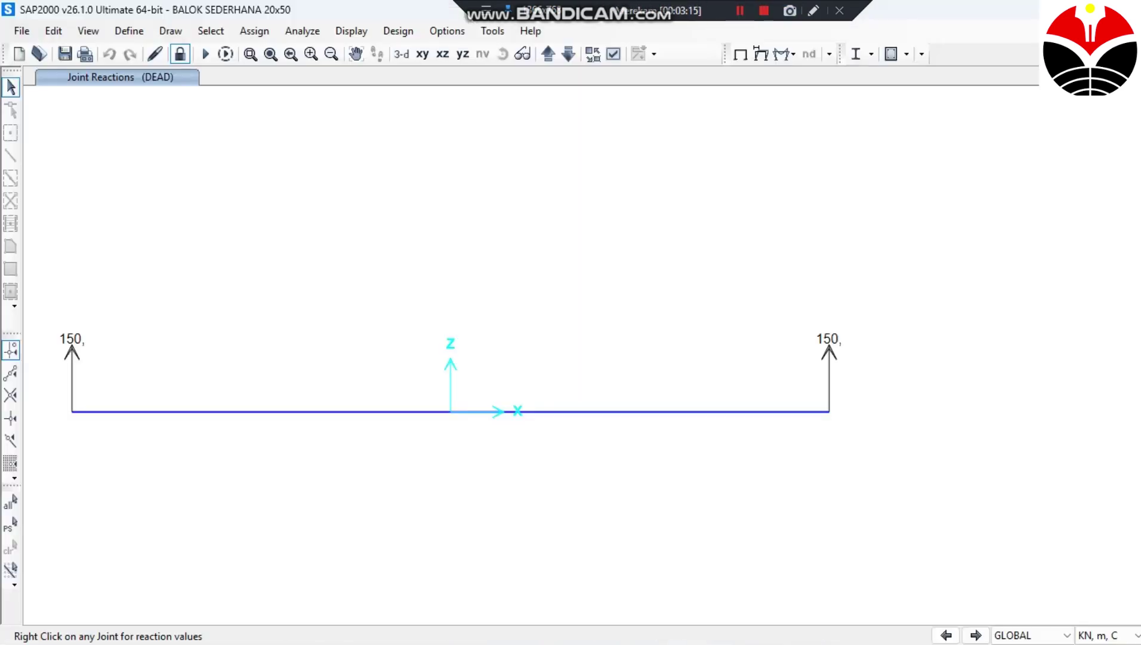
{"action": "left_click", "coordinate": [772, 624]}
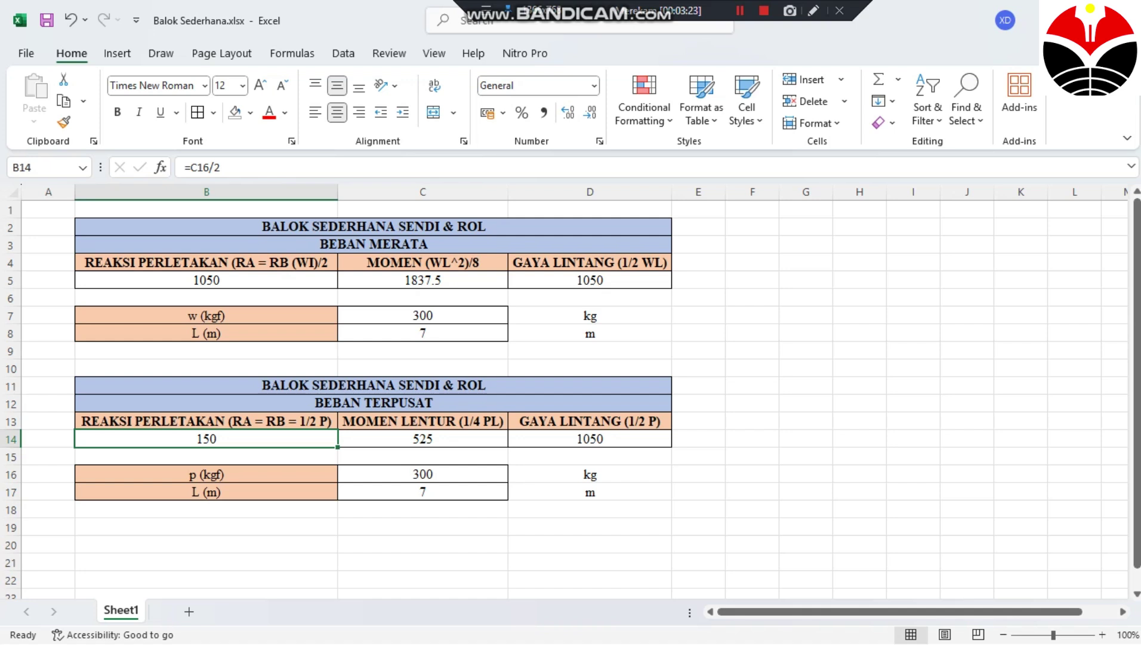
{"action": "key", "text": "F2"}
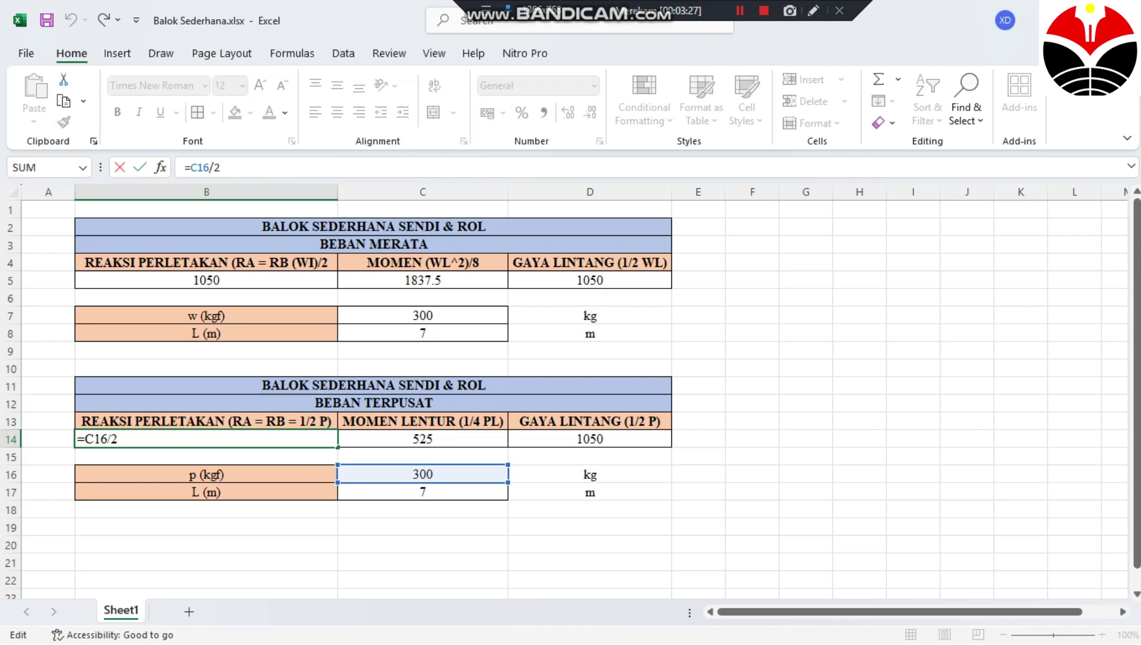
{"action": "left_click", "coordinate": [423, 544]}
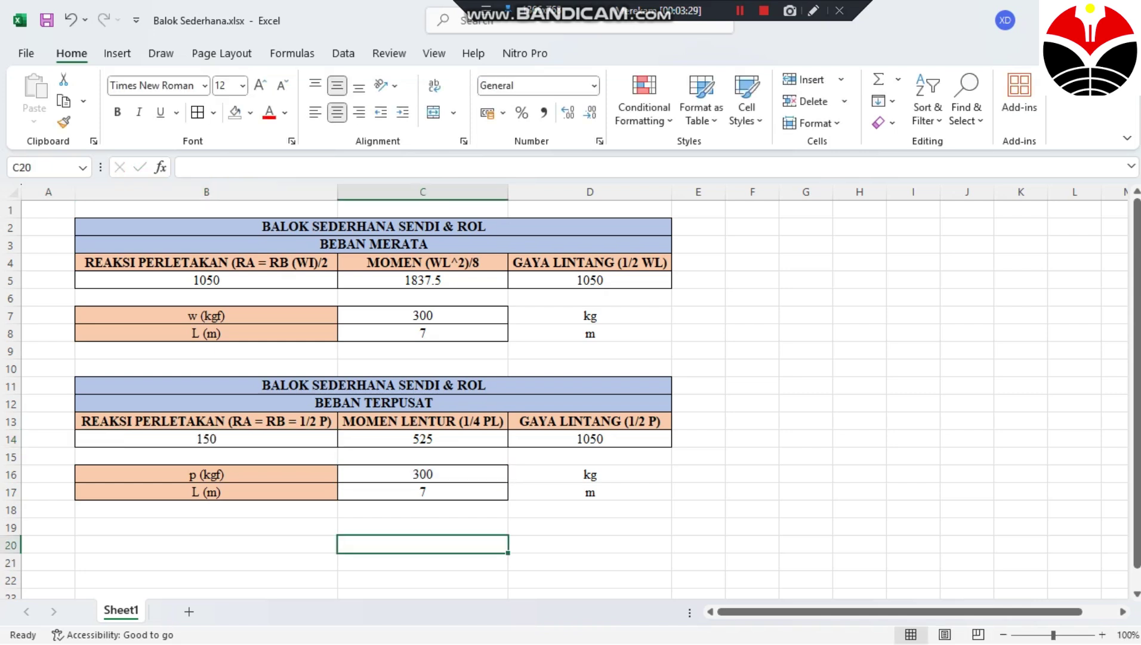
Review the distributed-load formulas for reaction, moment and shear in cells B5, C5 and D5.
{"action": "left_click", "coordinate": [741, 10]}
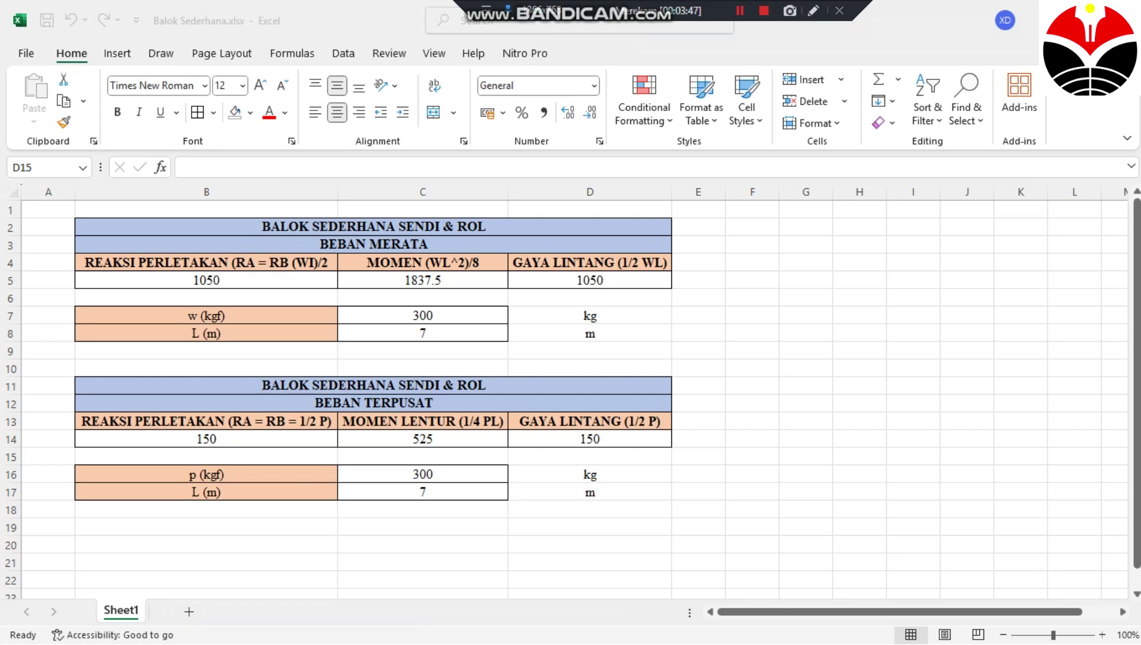
{"action": "left_click", "coordinate": [740, 11]}
{"action": "left_click", "coordinate": [698, 280]}
{"action": "left_click", "coordinate": [590, 280]}
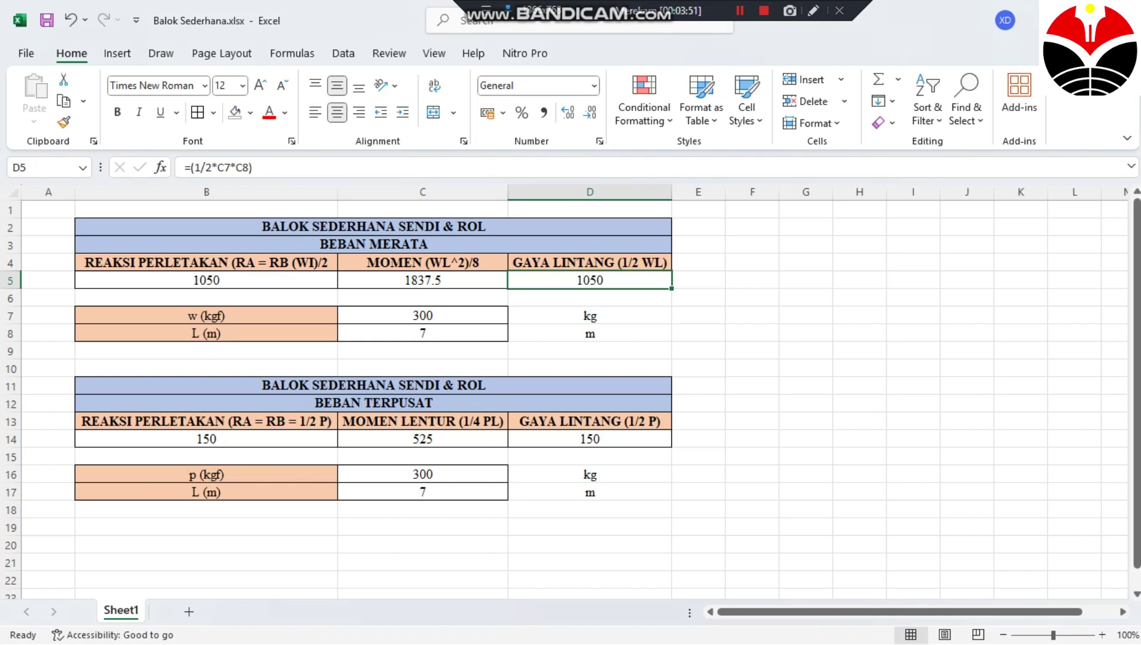
{"action": "left_click", "coordinate": [207, 279]}
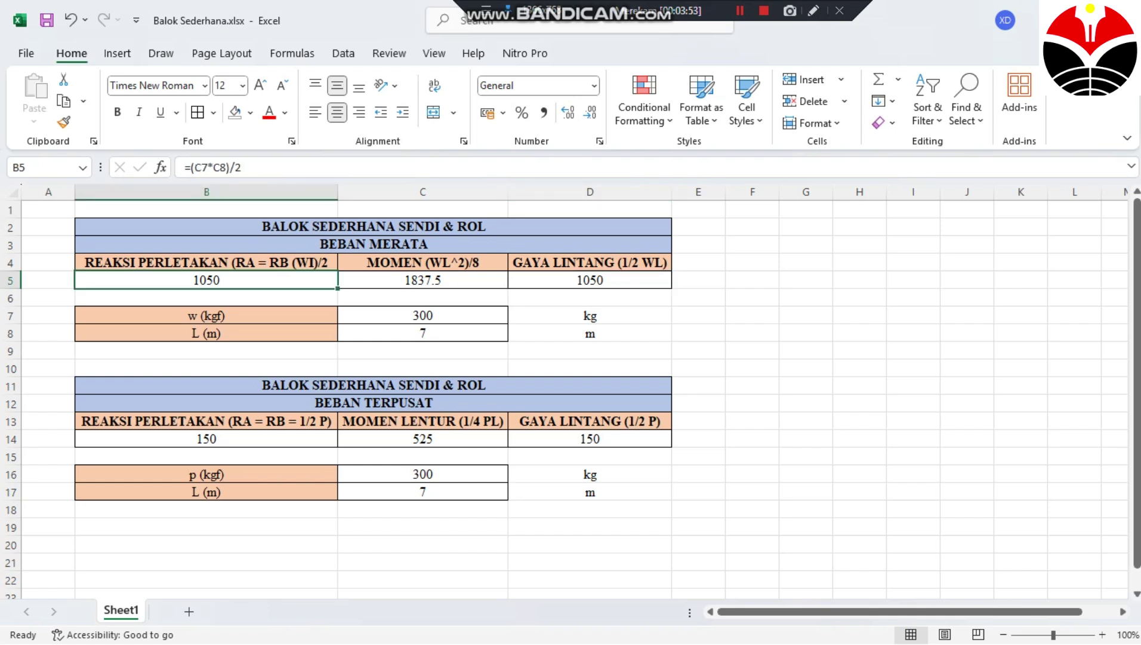
{"action": "left_click", "coordinate": [423, 280]}
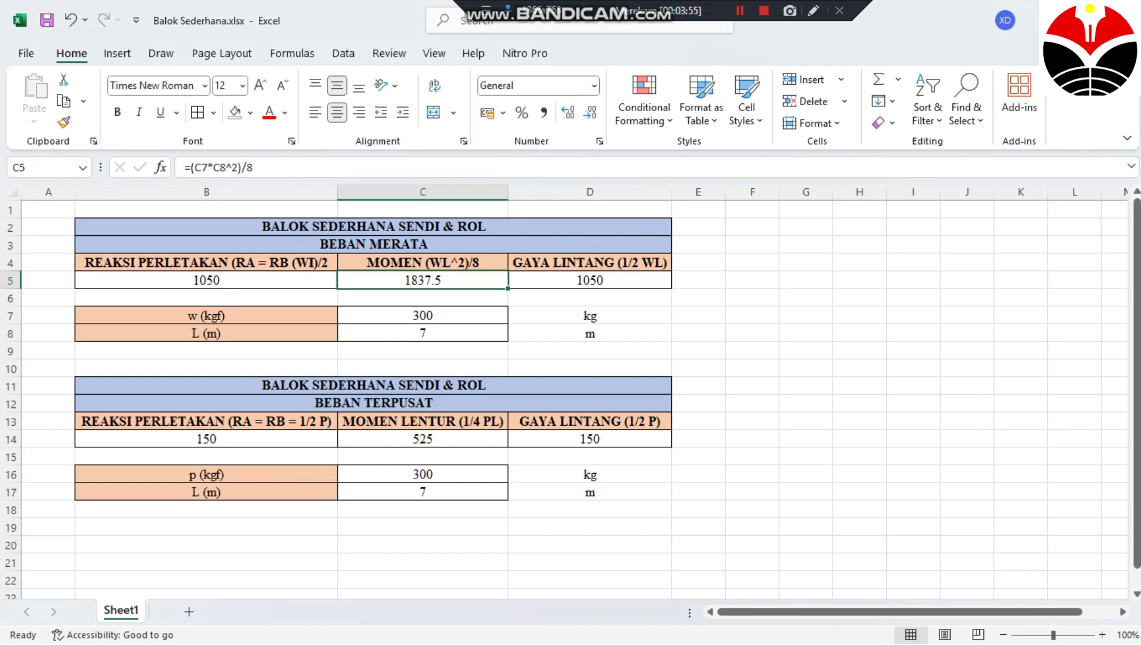
{"action": "left_click", "coordinate": [590, 280]}
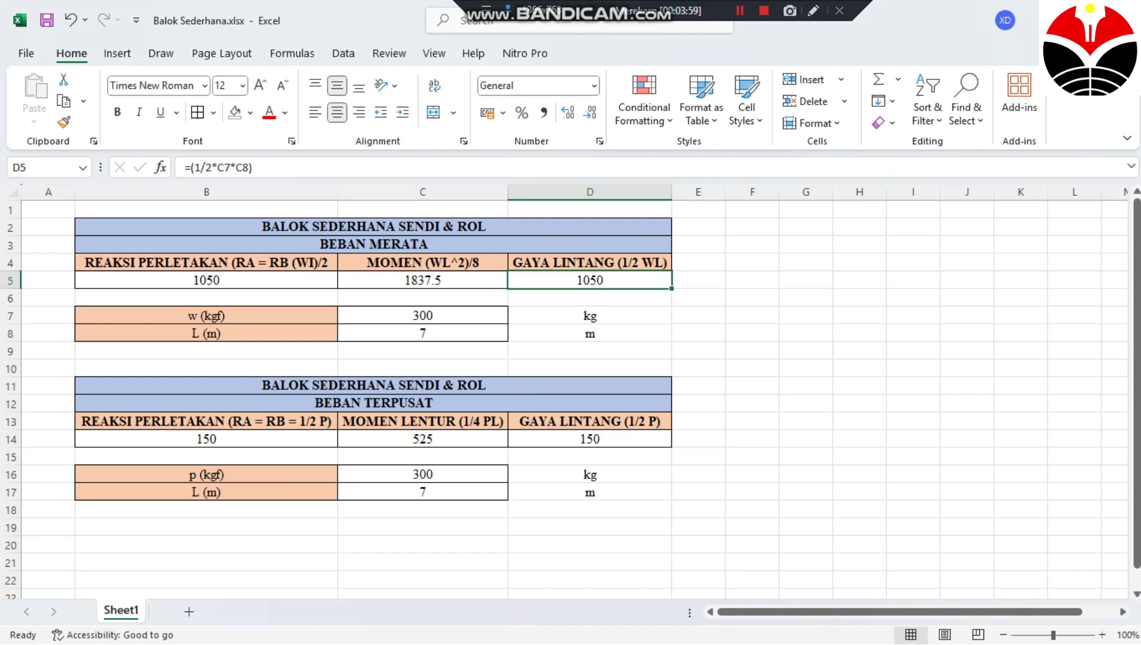
Review the point-load formulas for reaction, bending moment and shear in cells B14, C14 and D14.
{"action": "left_click", "coordinate": [207, 439]}
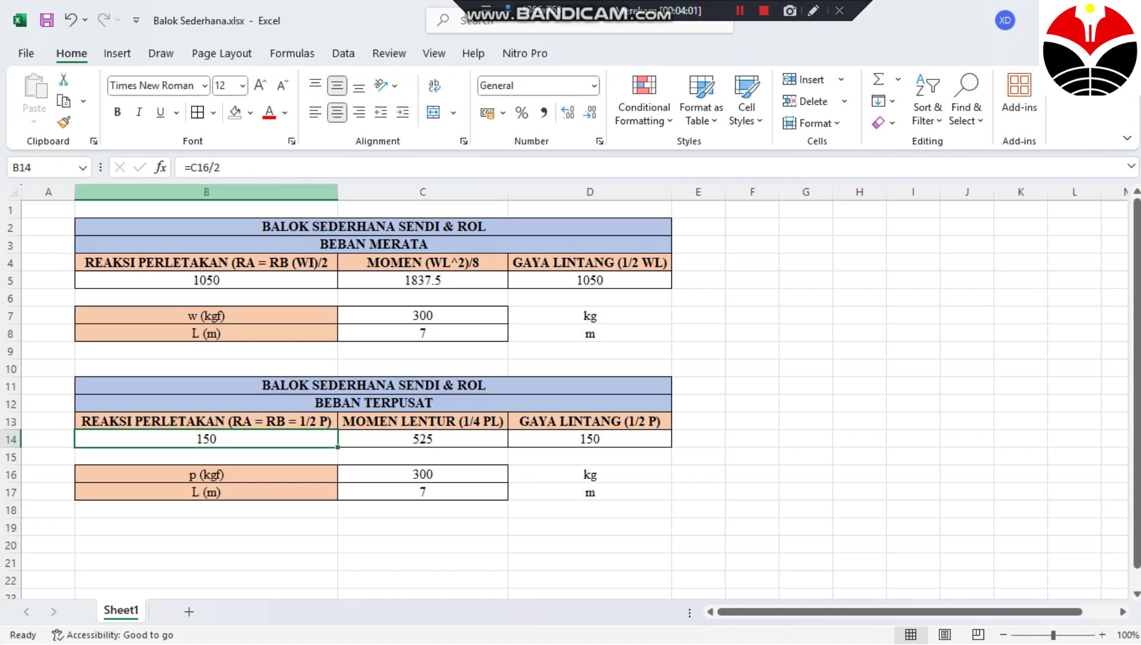
{"action": "left_click", "coordinate": [423, 439]}
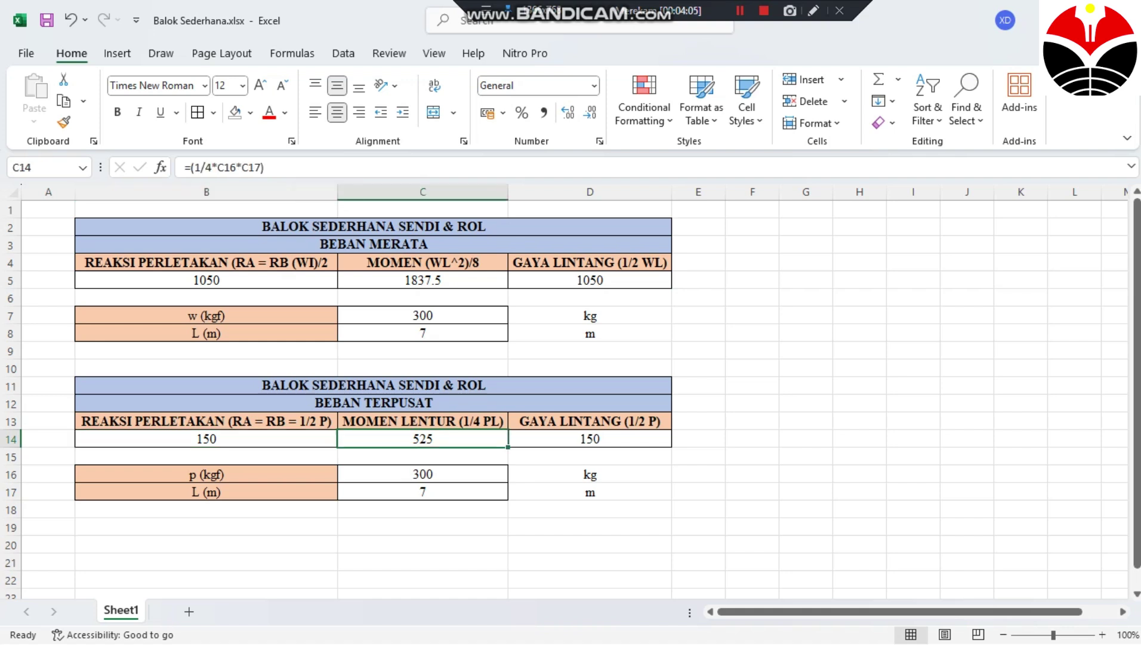
{"action": "left_click", "coordinate": [589, 439]}
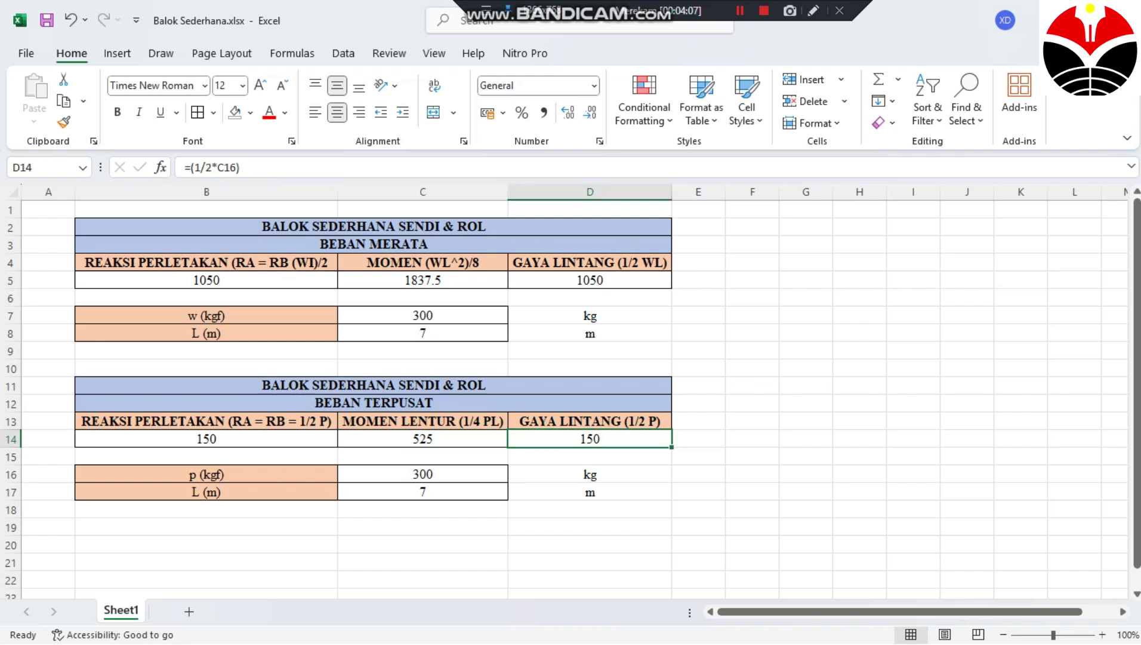
Switch back to SAP2000 and examine the DEAD joint reactions at both beam supports.
{"action": "mouse_move", "coordinate": [776, 643]}
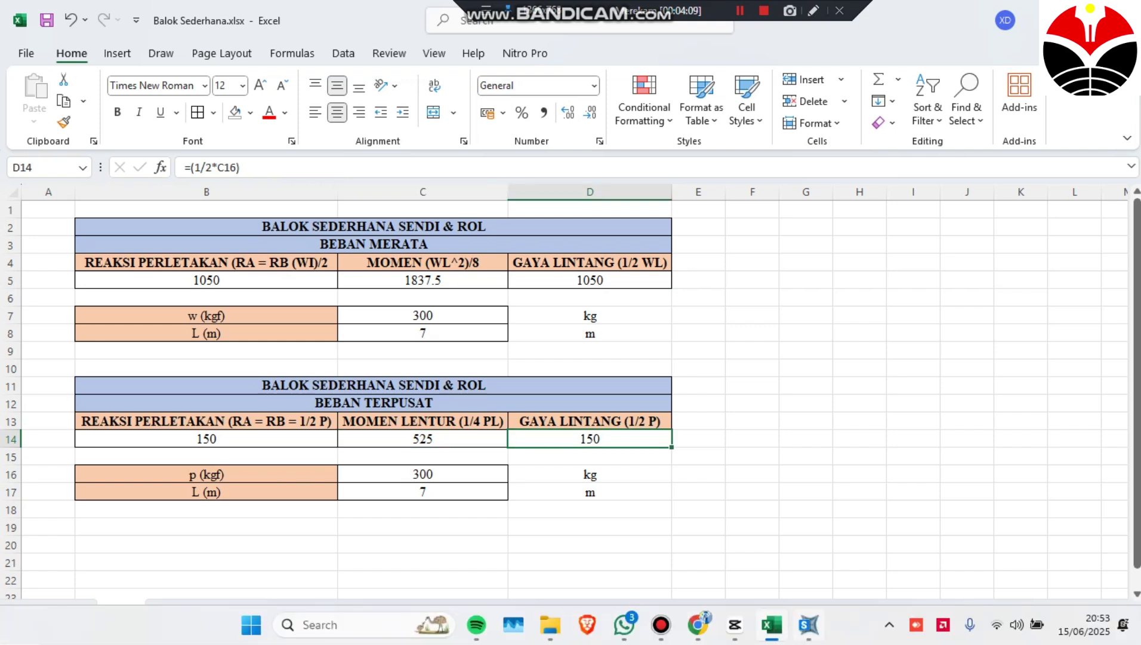
{"action": "left_click", "coordinate": [809, 625]}
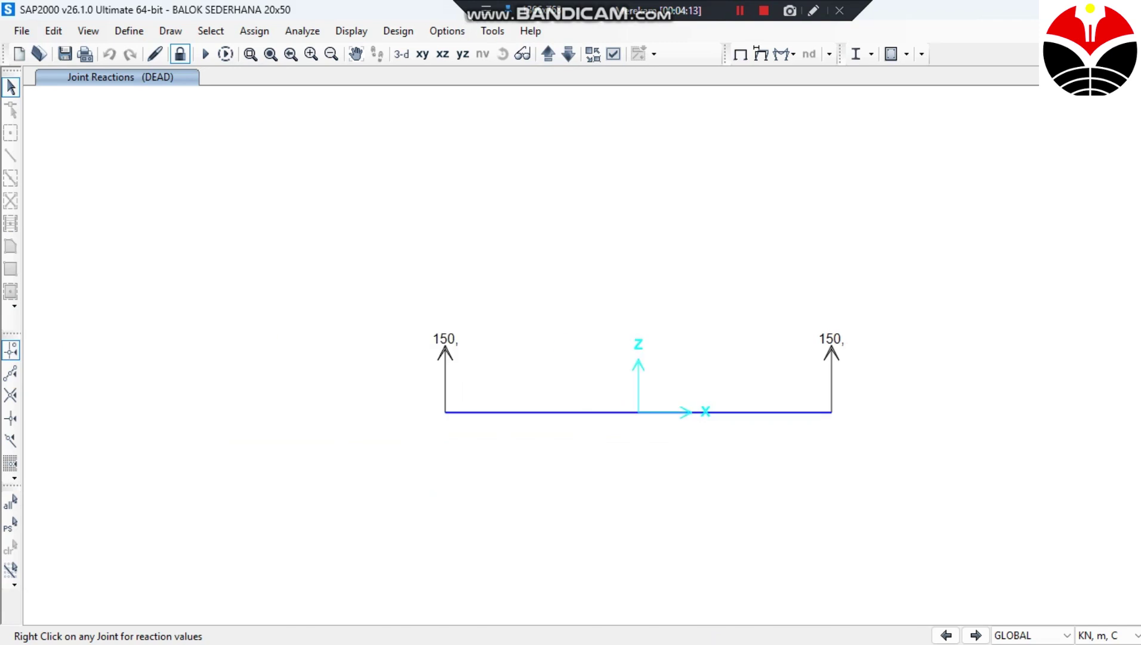
{"action": "scroll", "coordinate": [357, 434], "scroll_direction": "down", "scroll_amount": 3}
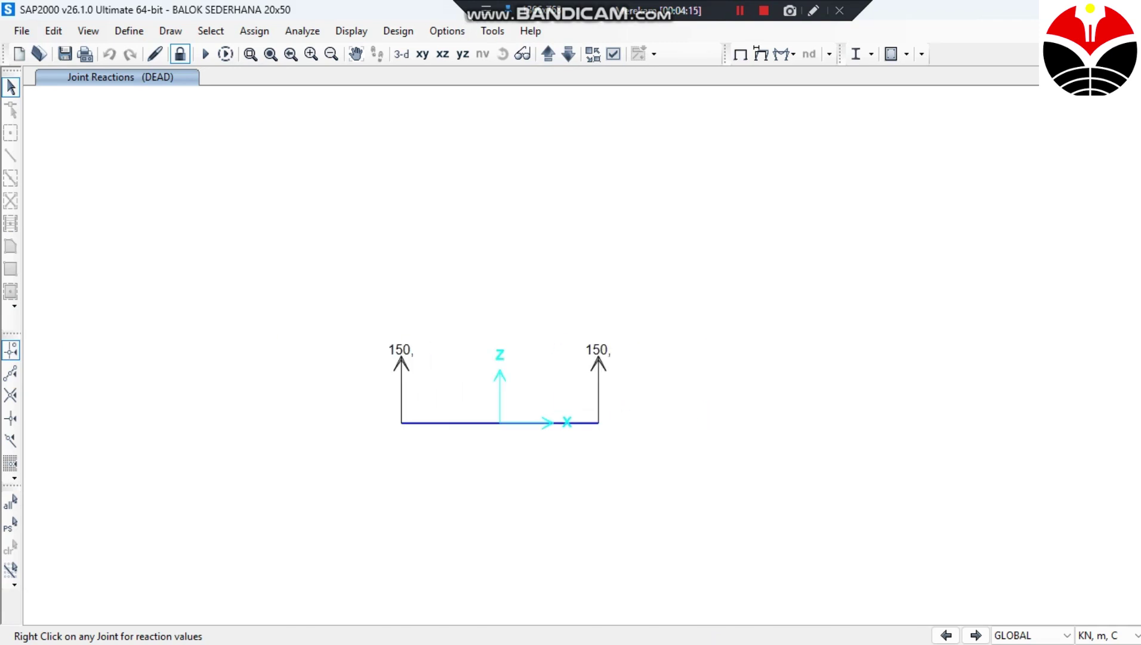
{"action": "scroll", "coordinate": [478, 354], "scroll_direction": "up", "scroll_amount": 2}
{"action": "scroll", "coordinate": [521, 304], "scroll_direction": "down", "scroll_amount": 2}
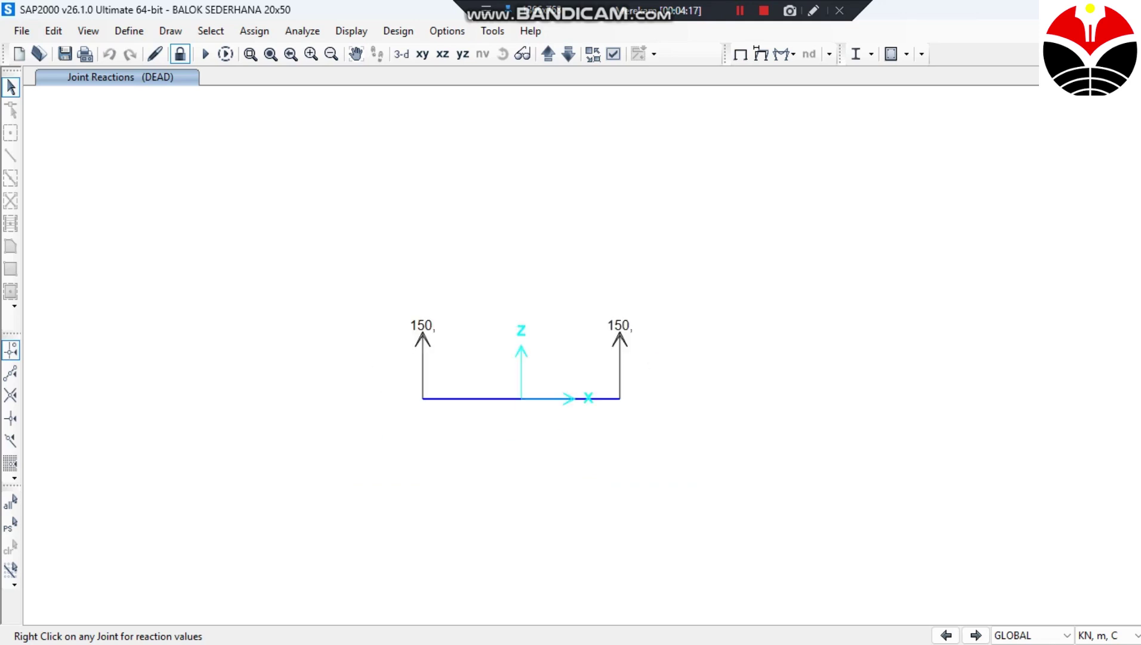
{"action": "scroll", "coordinate": [488, 393], "scroll_direction": "up", "scroll_amount": 4}
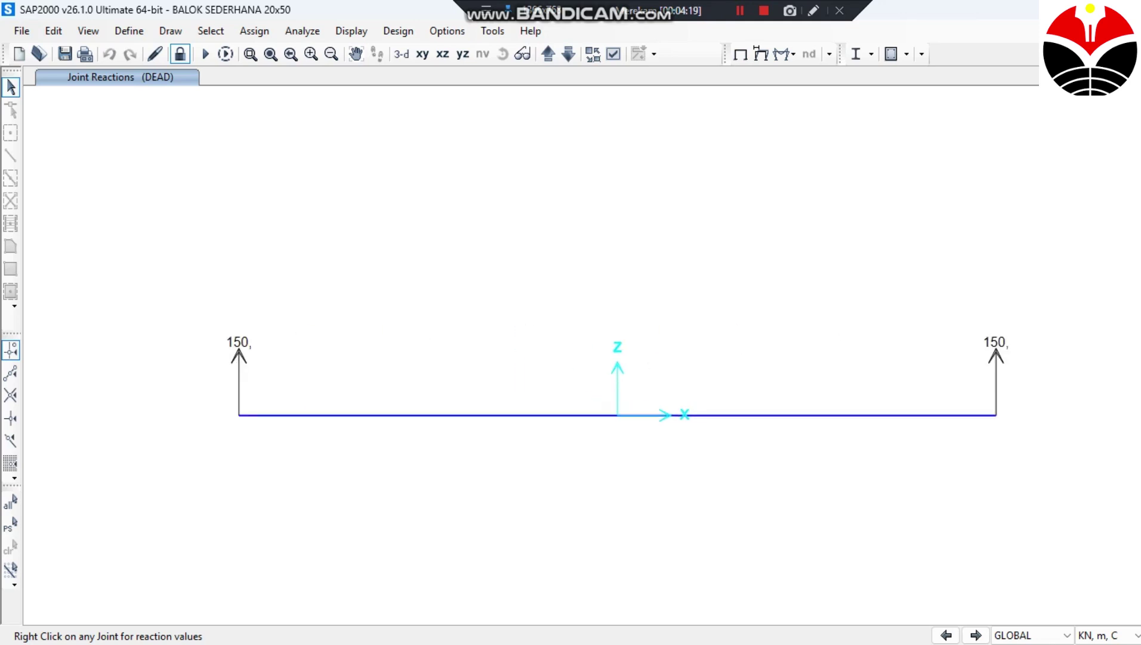